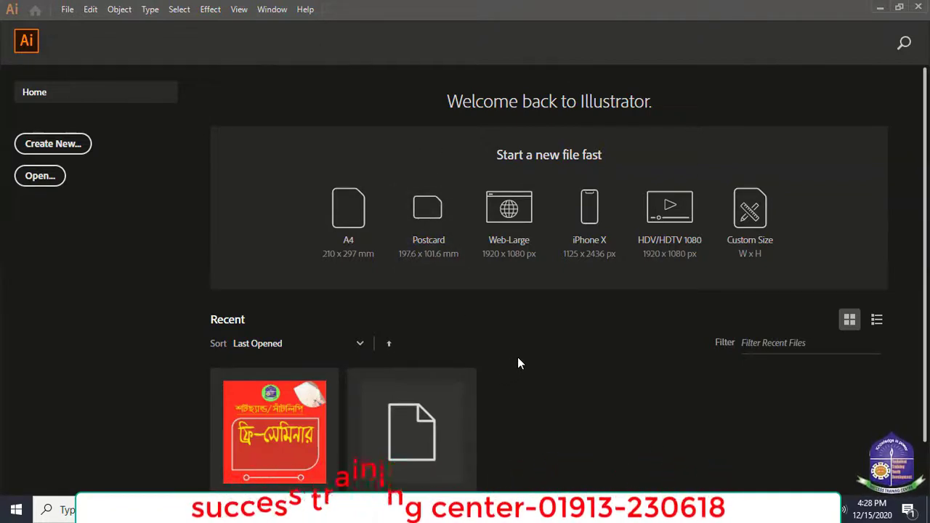
scroll(533, 378, "down", 2)
scroll(532, 379, "up", 2)
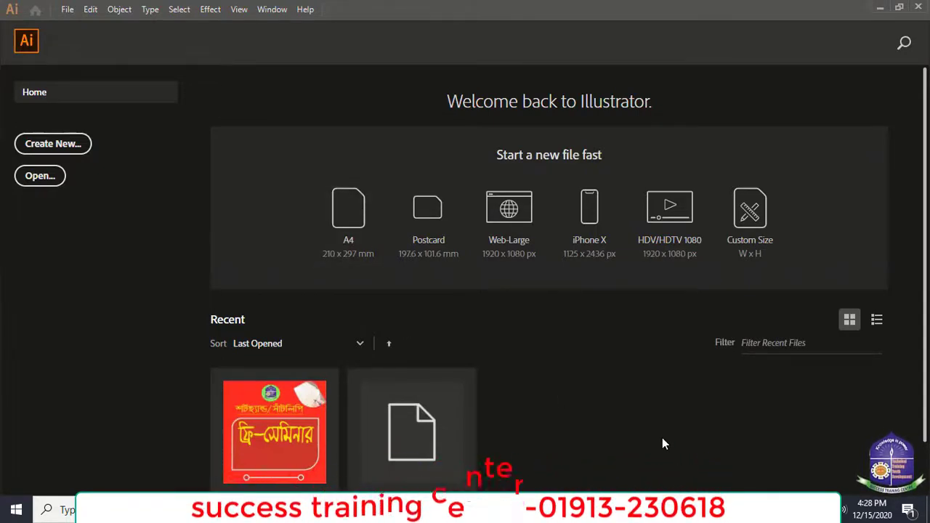
scroll(656, 451, "down", 2)
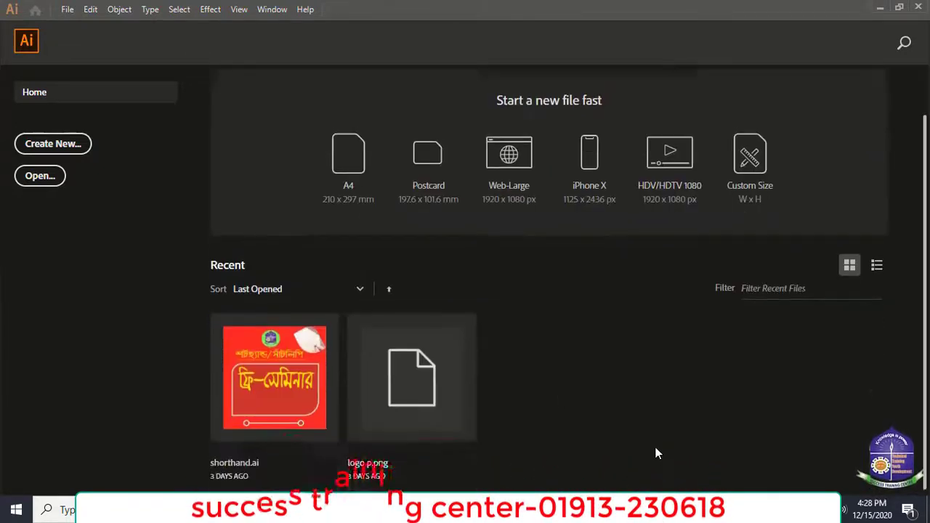
scroll(656, 450, "up", 2)
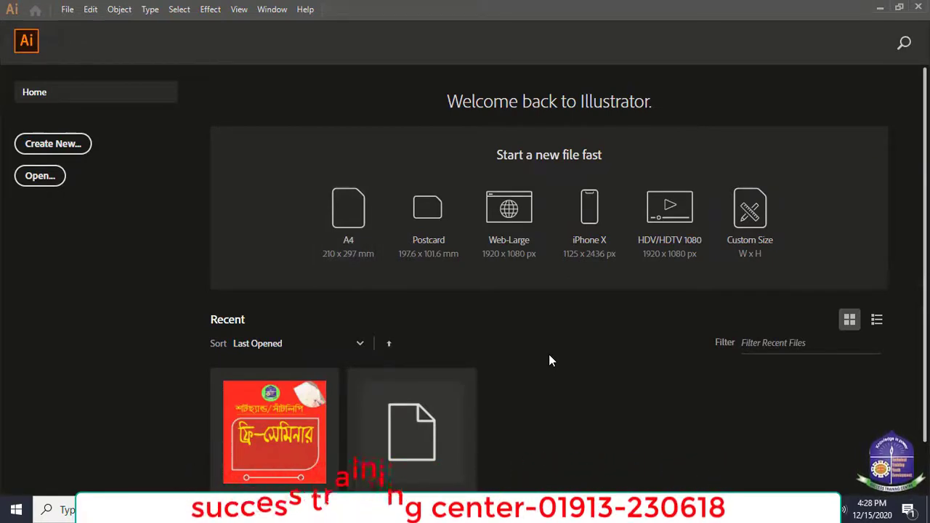
Start a new document and choose the A4 preset of 210 x 297 mm.
left_click(66, 9)
left_click(83, 26)
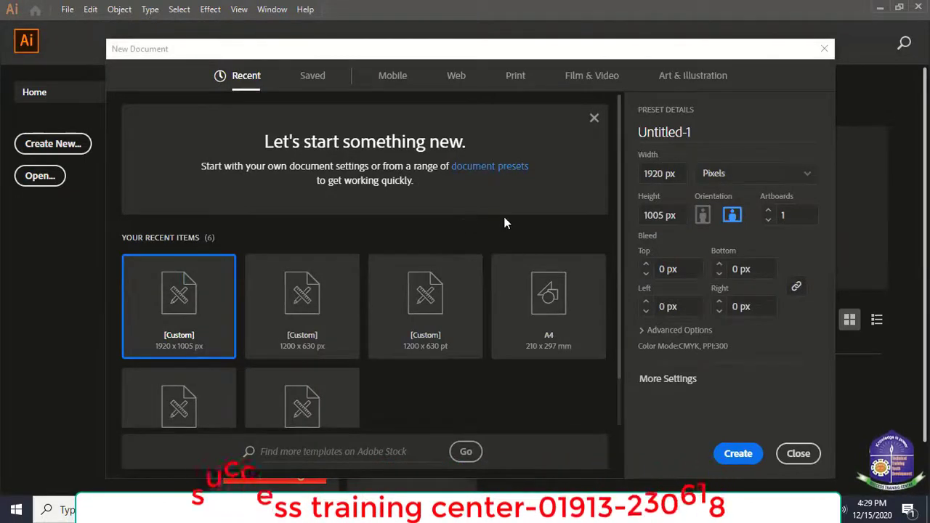
scroll(480, 291, "down", 1)
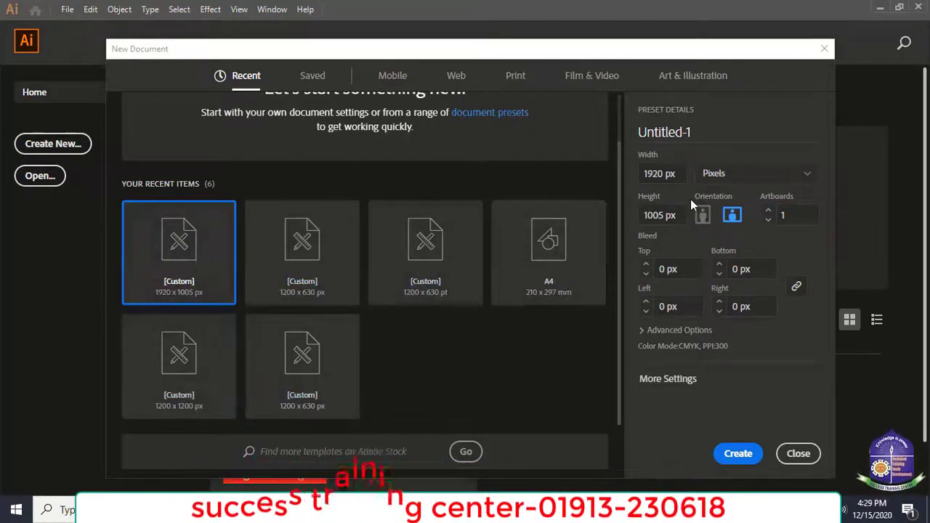
scroll(496, 331, "up", 1)
scroll(496, 331, "up", 1)
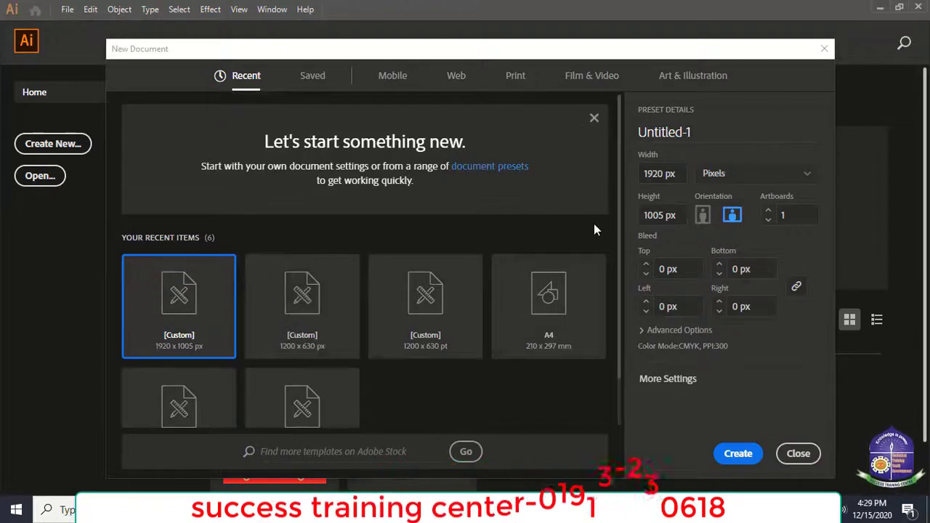
scroll(525, 359, "down", 1)
scroll(525, 360, "up", 1)
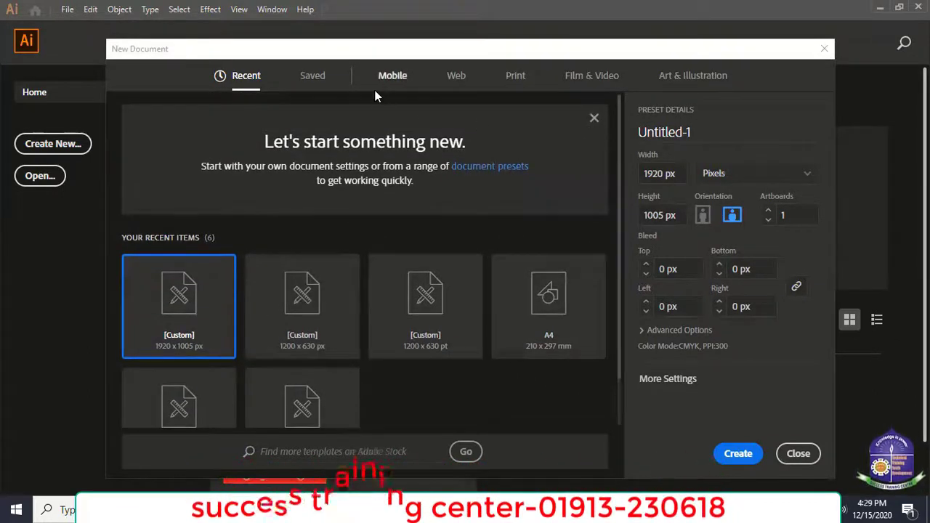
left_click(563, 334)
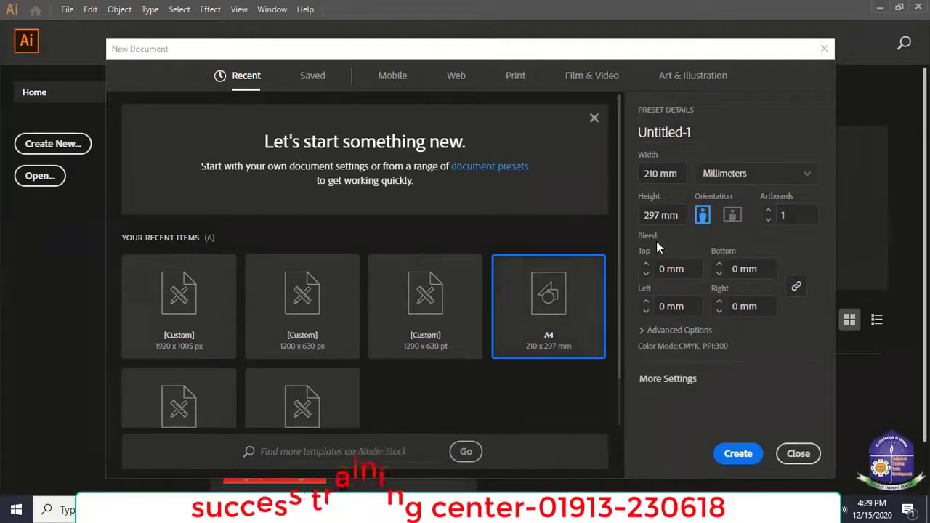
Set the bleed to 0.5 mm on all sides and create the document.
left_click(664, 270)
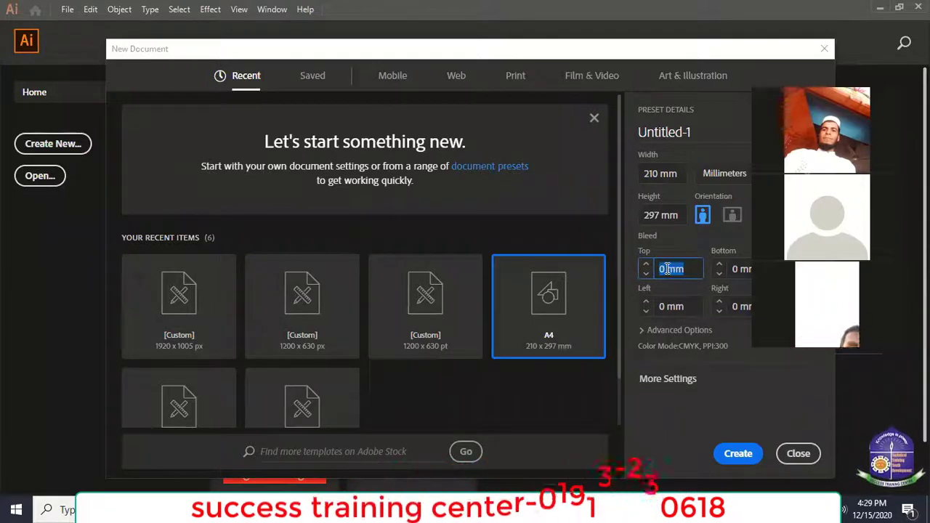
left_click(667, 269)
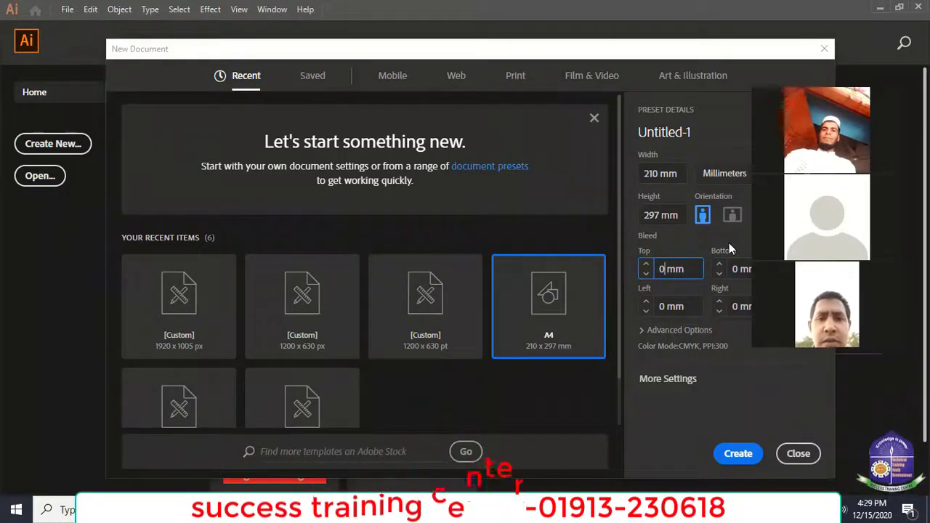
type(".5")
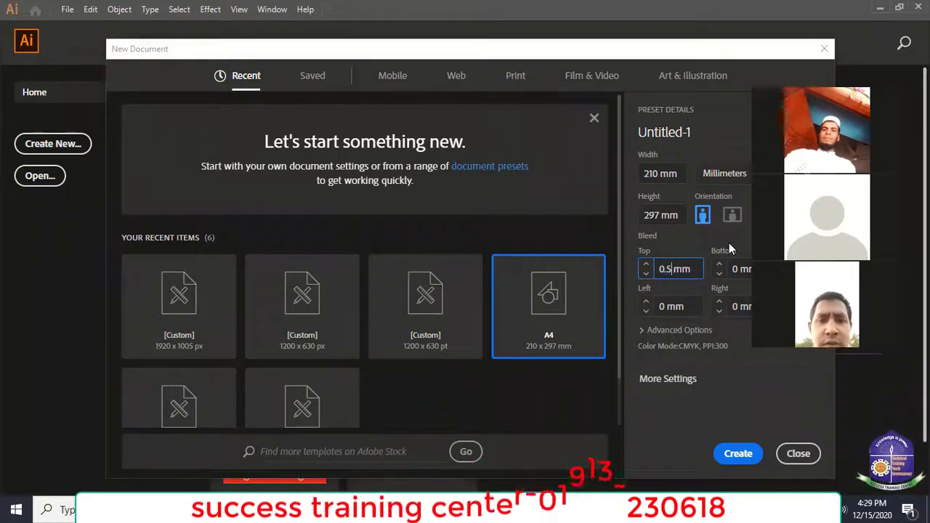
left_click(665, 306)
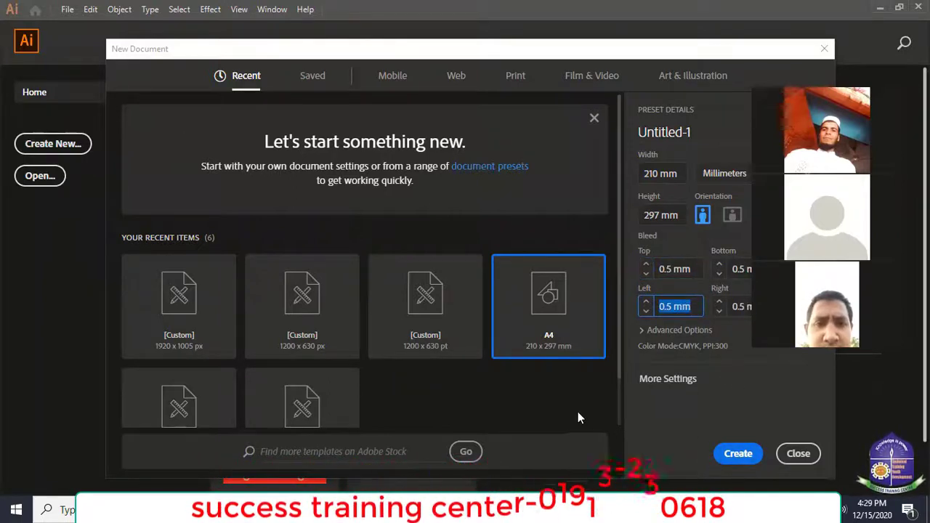
left_click(738, 454)
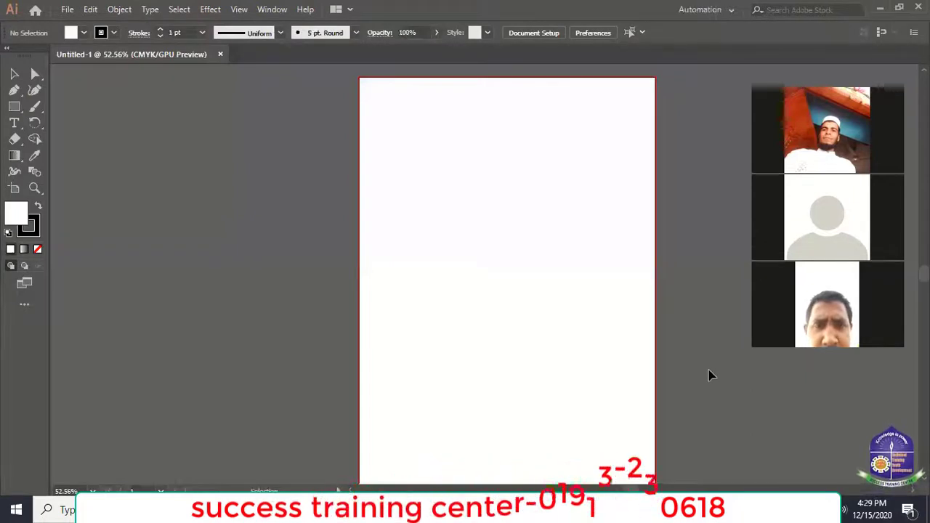
Switch to the Rash folder in Downloads and open the creative agency flyer image in Photos.
scroll(646, 395, "down", 1)
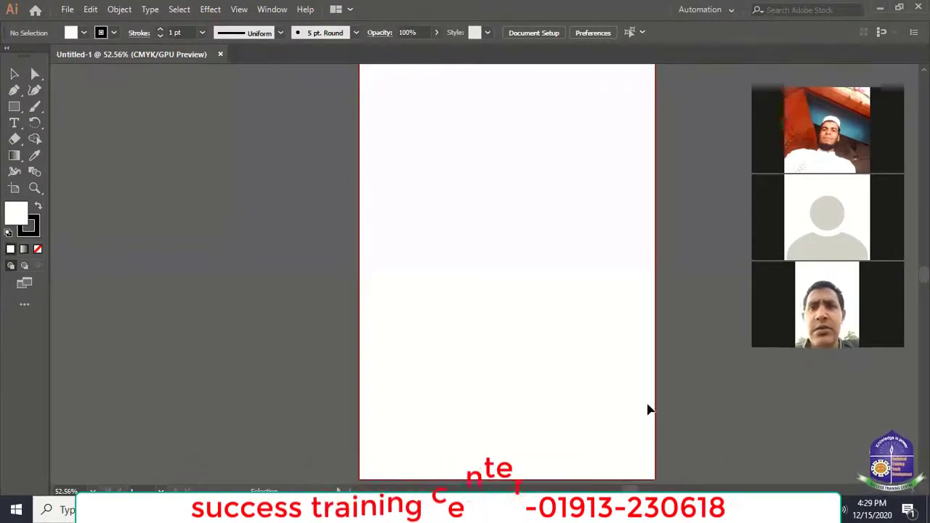
scroll(513, 299, "up", 2)
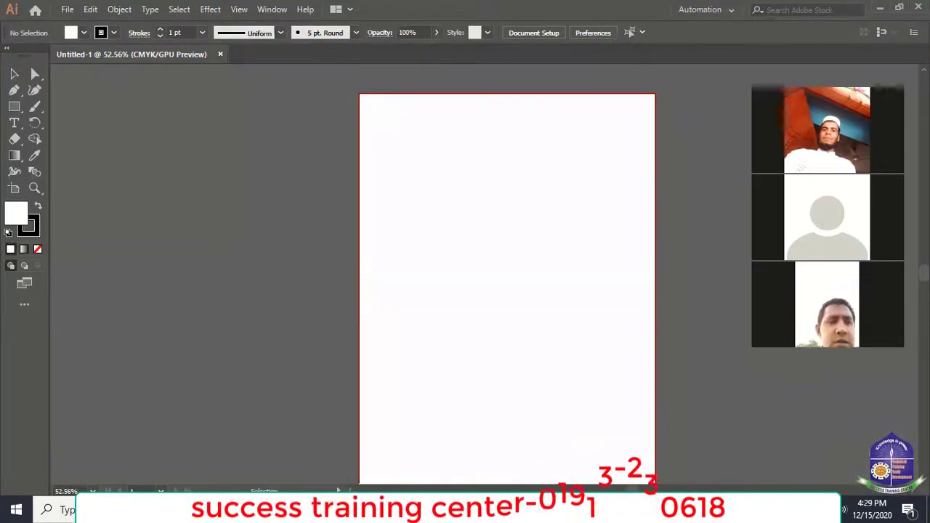
key("alt+Tab")
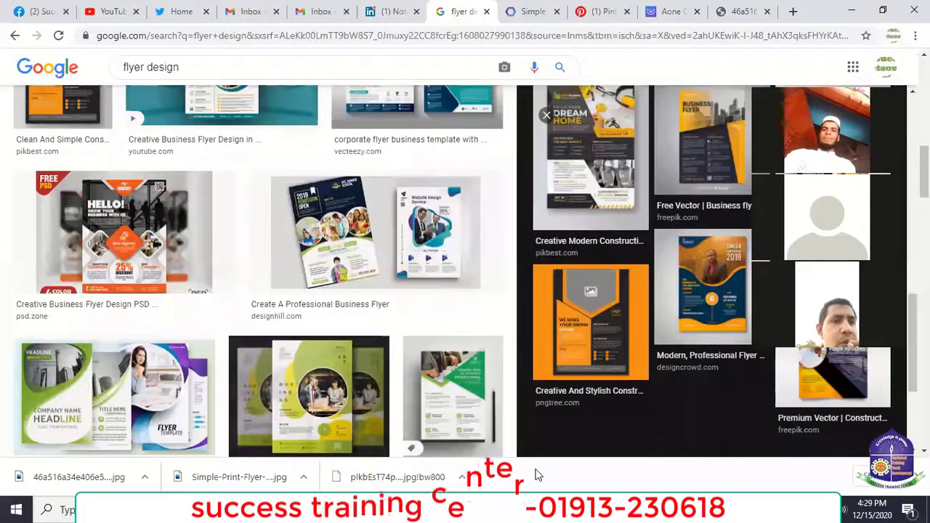
scroll(691, 344, "down", 1)
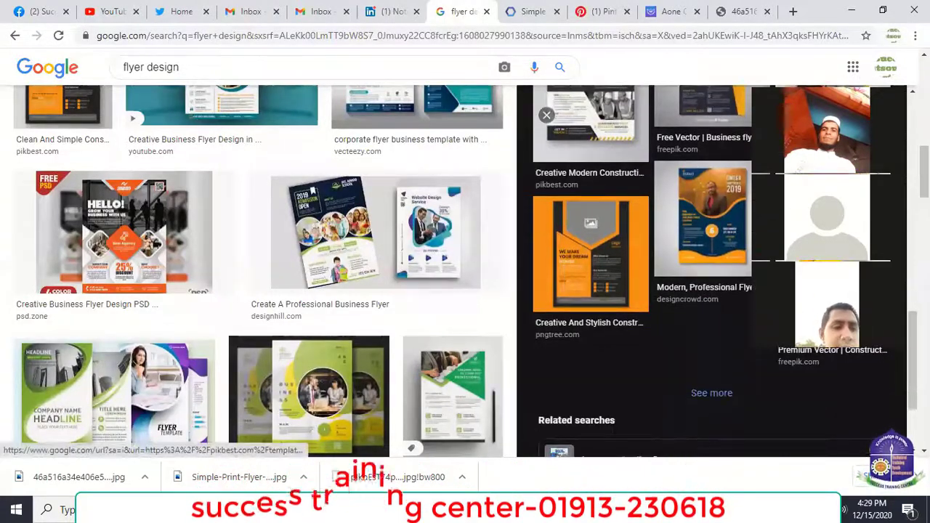
key("alt+Tab")
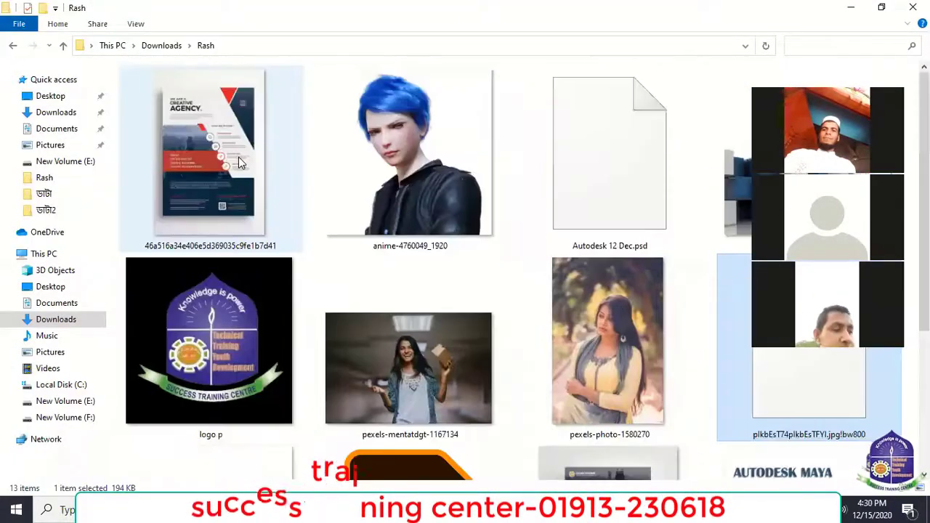
scroll(238, 157, "up", 2)
left_click(239, 157)
double_click(242, 162)
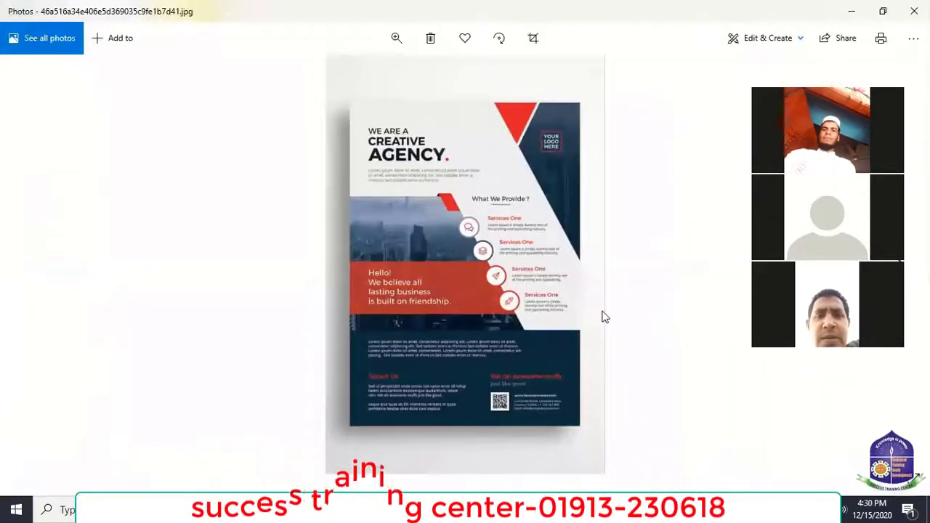
View Simple-Print-Flyer-Templates-1 from the same folder and compare it with the creative agency flyer.
left_click(848, 12)
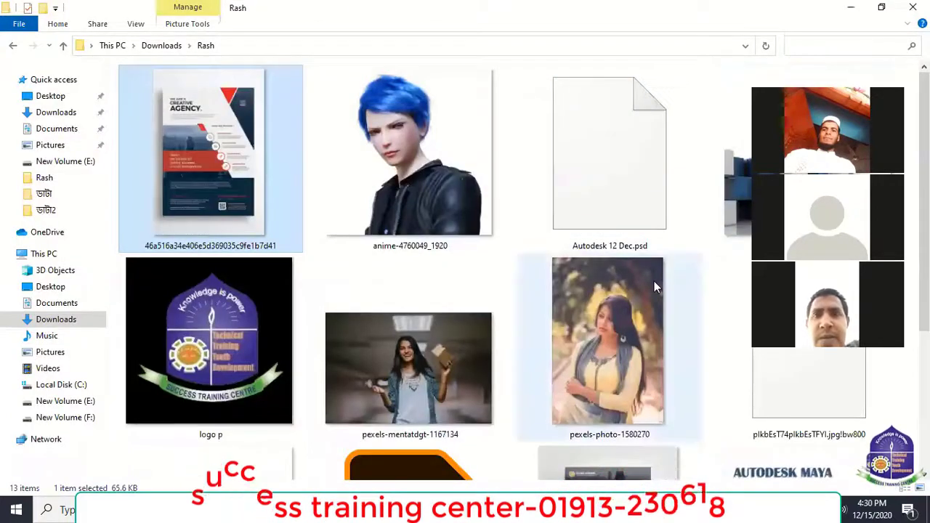
scroll(658, 305, "down", 3)
left_click(634, 270)
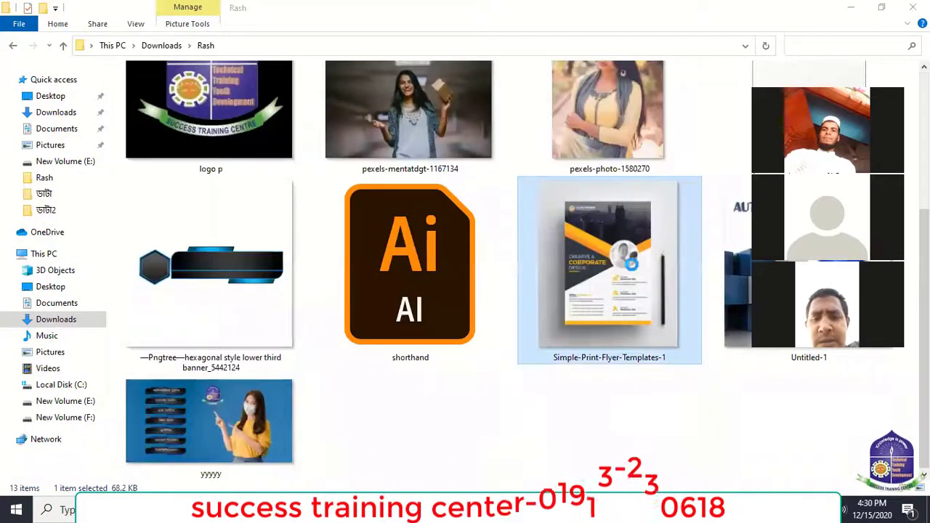
double_click(632, 267)
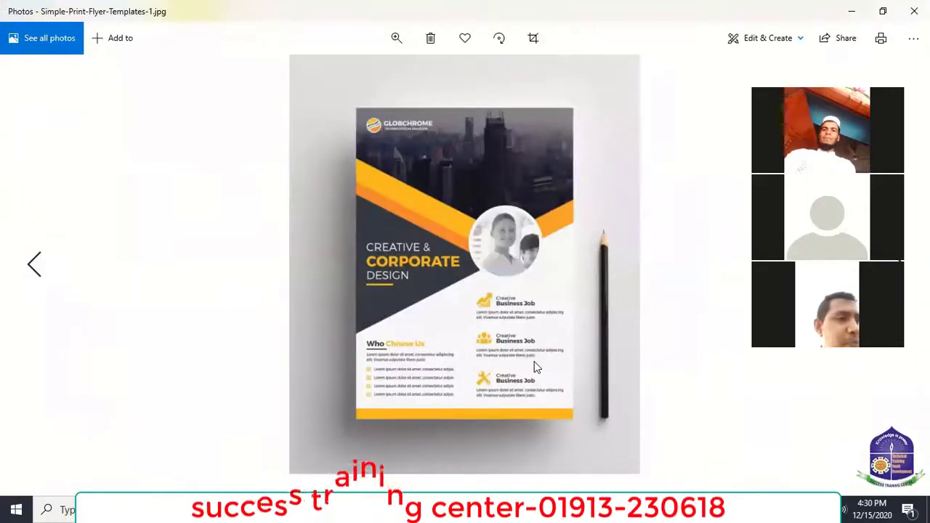
mouse_move(654, 510)
left_click(721, 450)
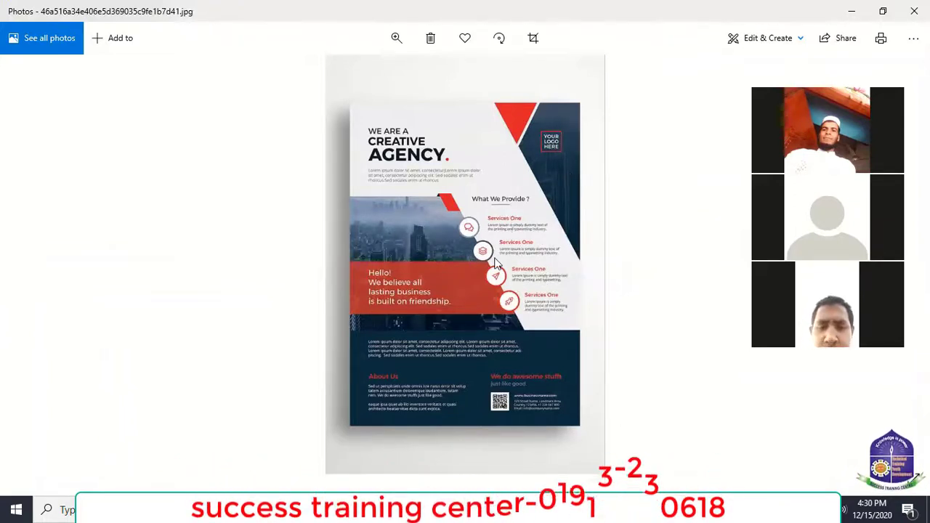
Place the creative agency flyer image from the Rash folder into the Illustrator document, beside the blank artboard, as a reference.
left_click(852, 12)
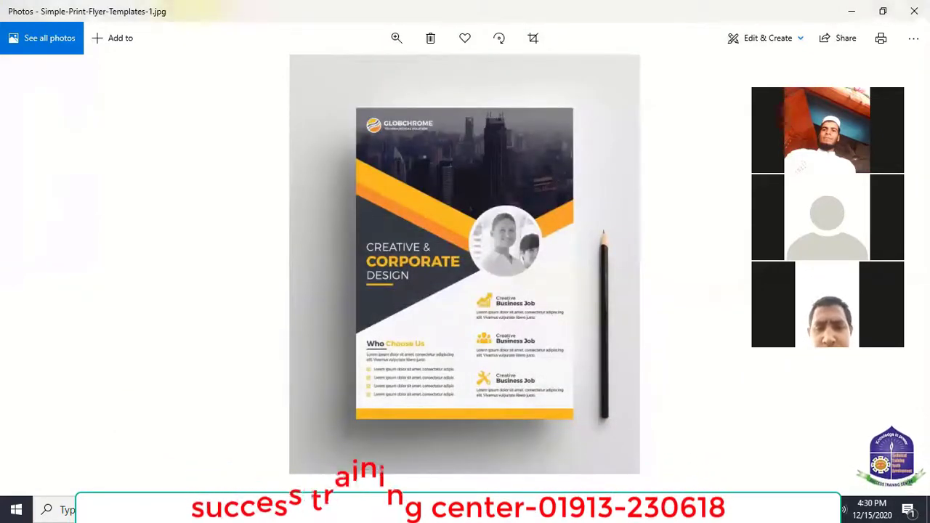
left_click(852, 11)
scroll(585, 386, "up", 3)
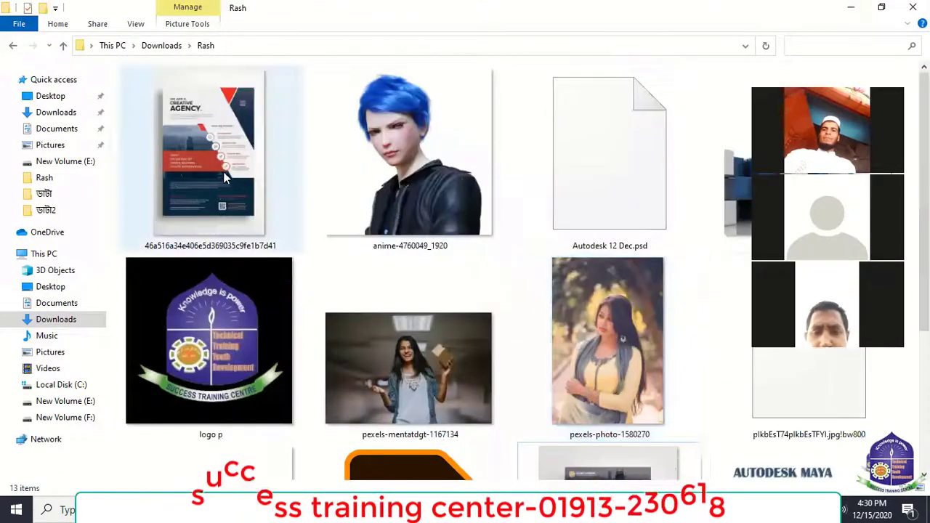
left_click_drag(224, 176, 247, 290)
left_click(590, 228)
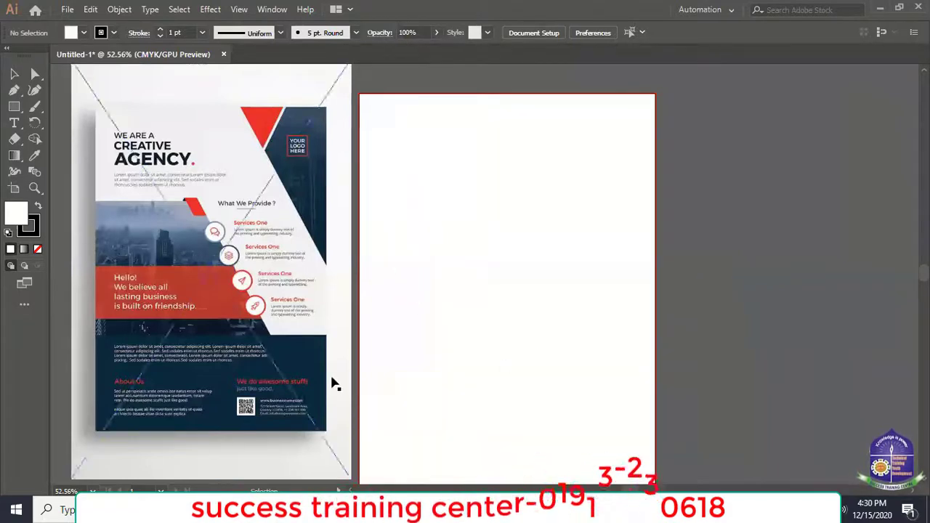
Draw a full-width rectangle over about the bottom quarter of the artboard, ending at the artboard's lower edge.
scroll(521, 390, "down", 1)
left_click(14, 106)
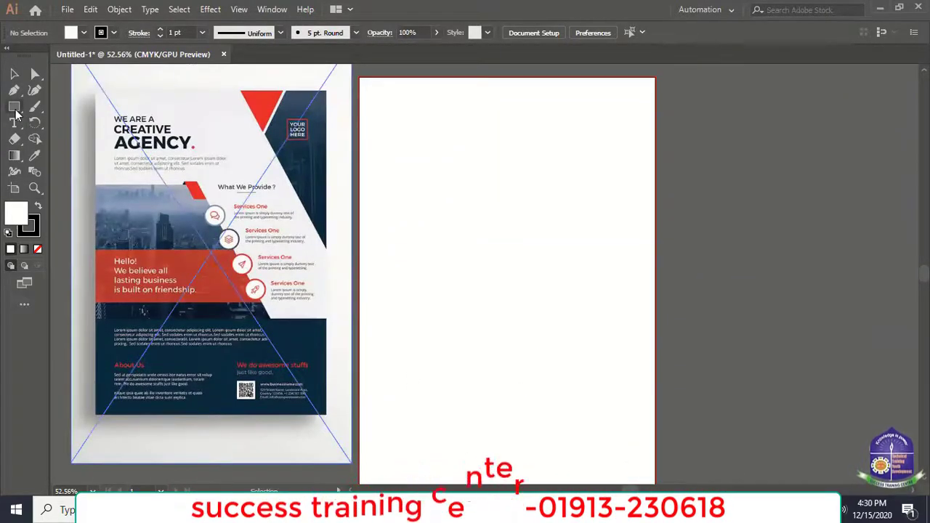
scroll(451, 411, "down", 2)
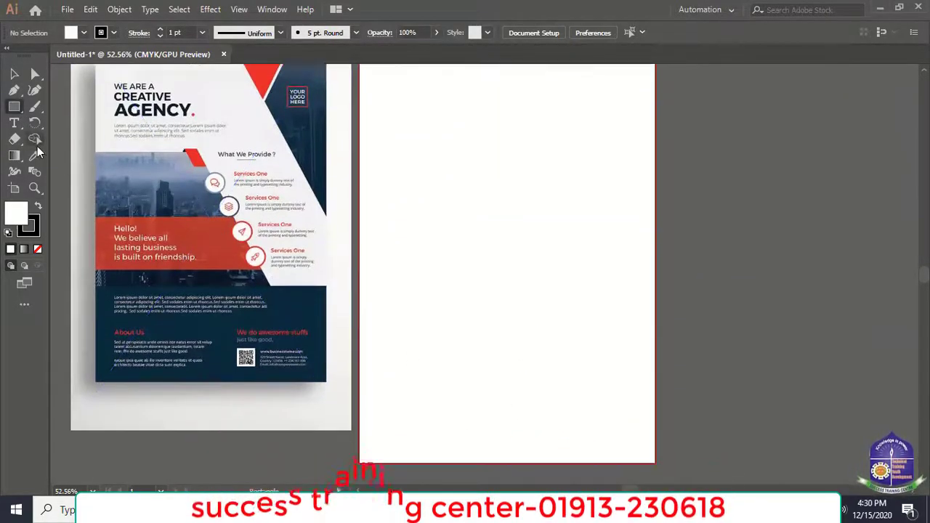
left_click(15, 107)
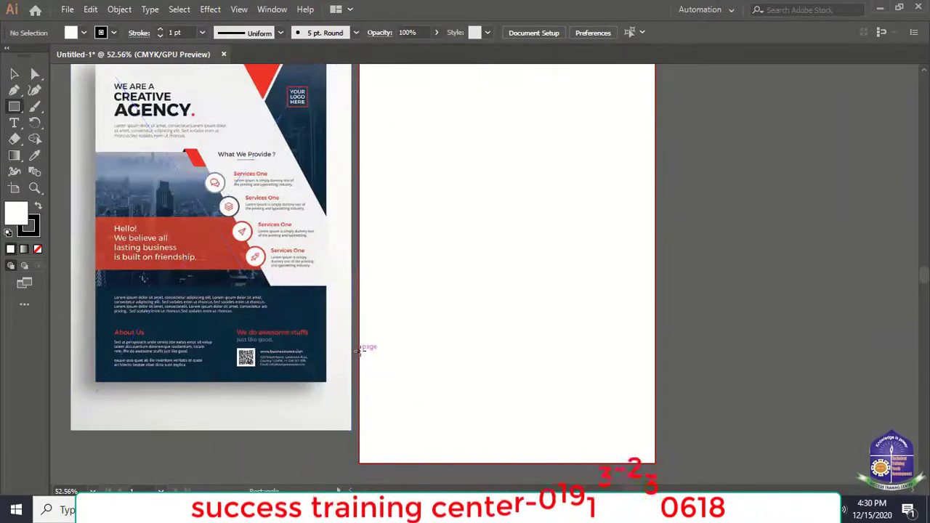
mouse_move(359, 351)
left_mouse_down()
mouse_move(390, 436)
mouse_move(655, 462)
left_mouse_up()
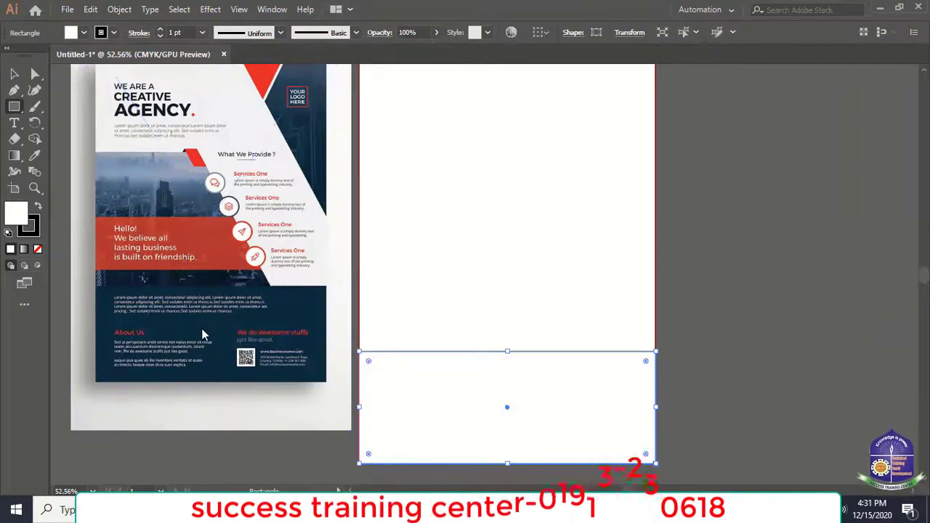
Fill the bottom rectangle with the dark navy sampled from the reference flyer's footer, leaving it without a stroke, and deselect it.
left_click(33, 157)
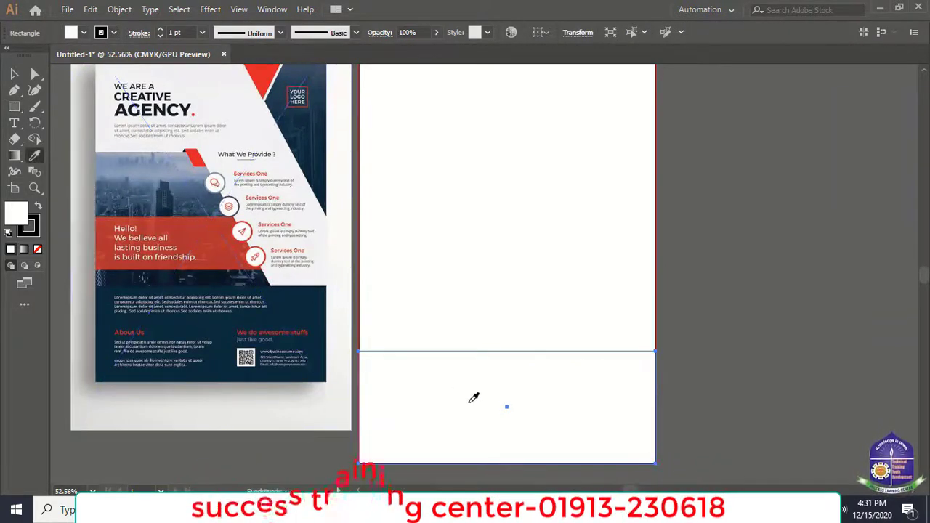
left_click(303, 294)
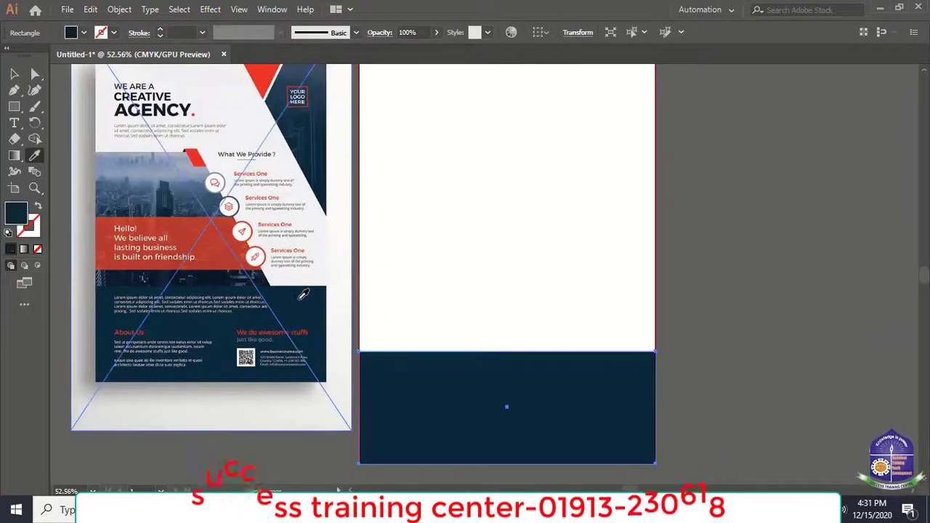
left_click(16, 74)
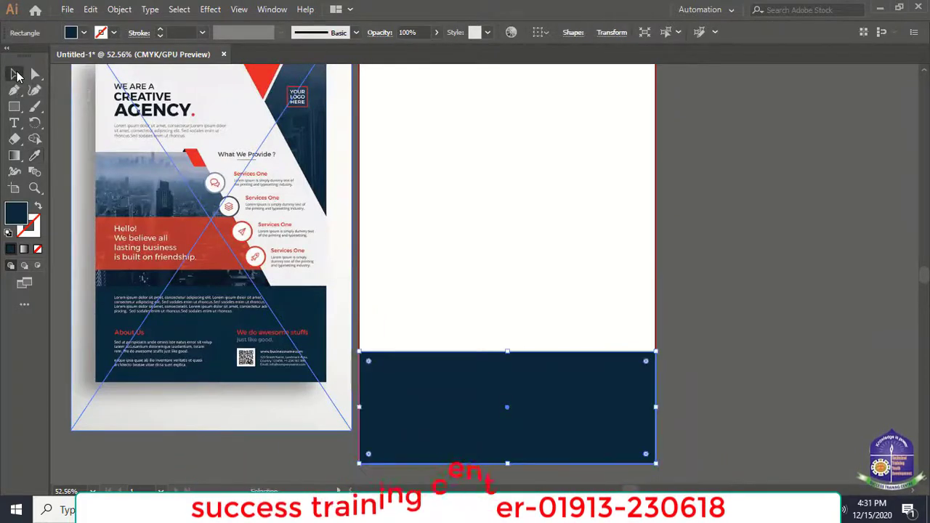
left_click(714, 351)
left_click(591, 391)
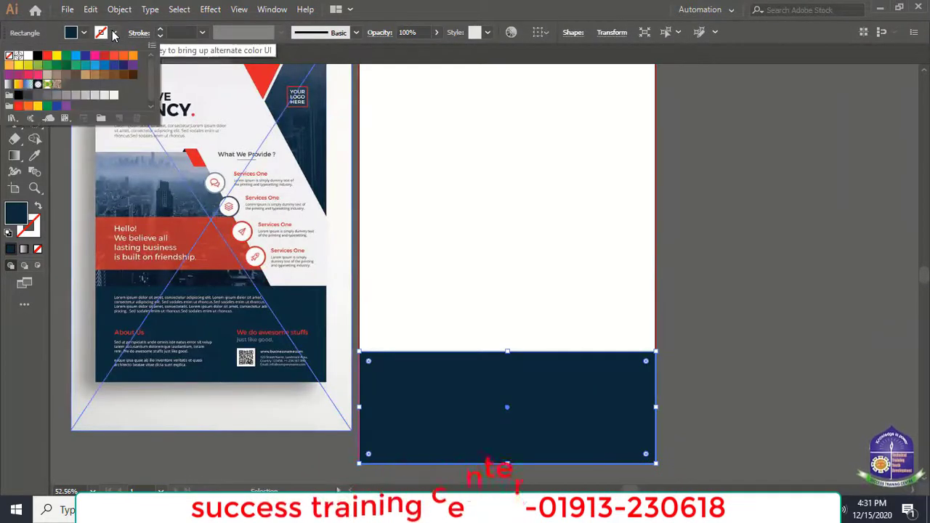
key("Escape")
left_click(715, 305)
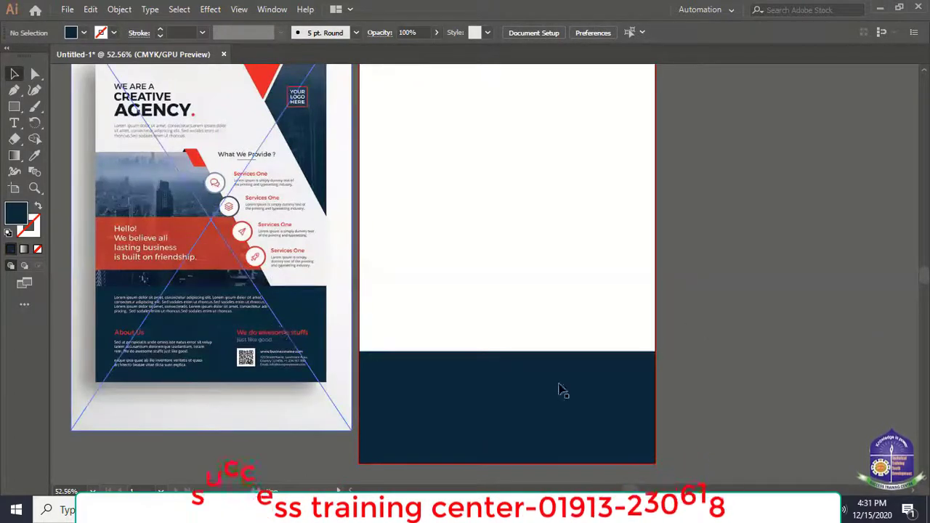
Examine the reference flyer's photo area and footer, comparing them with the navy rectangle on the artboard.
scroll(775, 348, "up", 1)
left_click(248, 336)
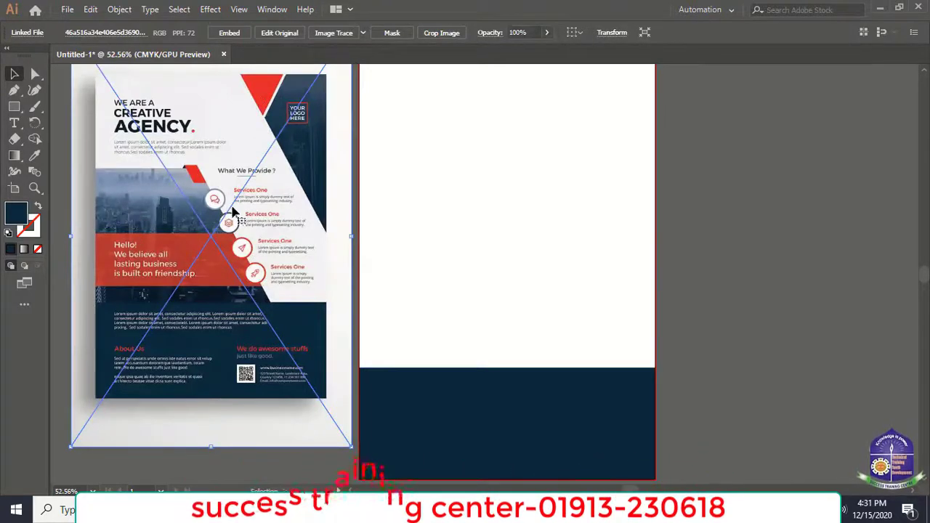
left_click(743, 290)
scroll(327, 218, "up", 1)
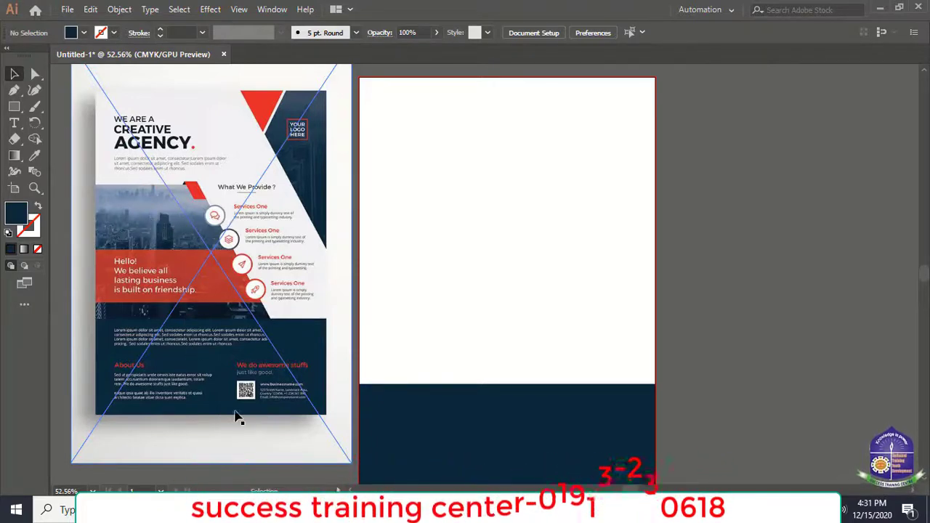
scroll(236, 418, "up", 2)
left_click(161, 247)
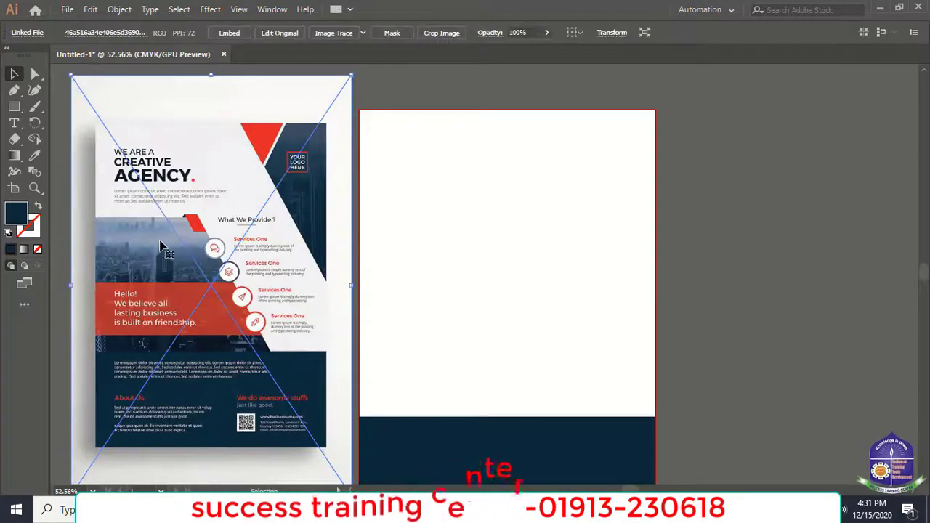
scroll(195, 306, "down", 1)
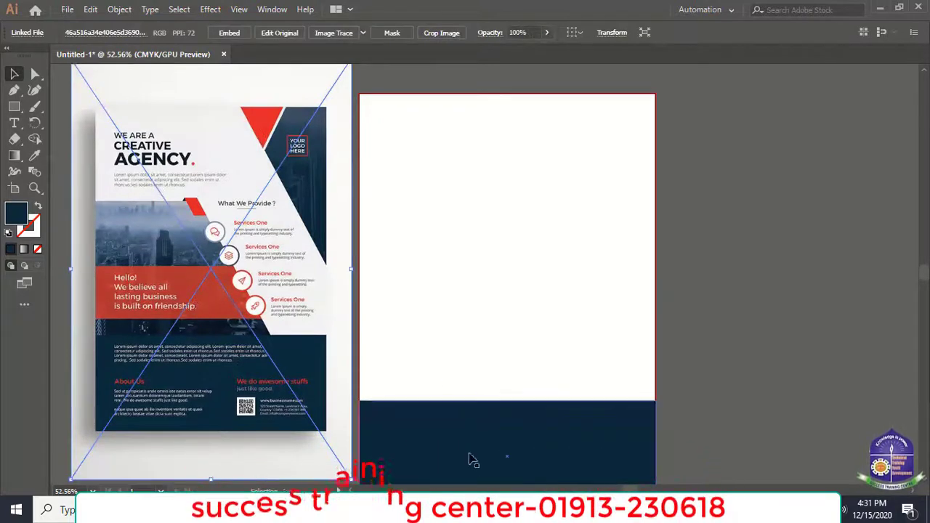
scroll(494, 436, "down", 2)
left_click(588, 417)
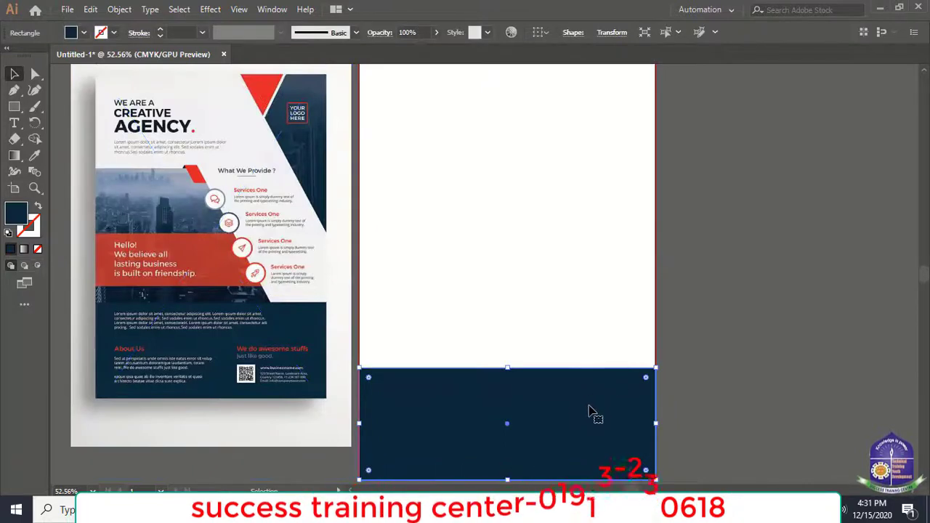
scroll(623, 404, "down", 2)
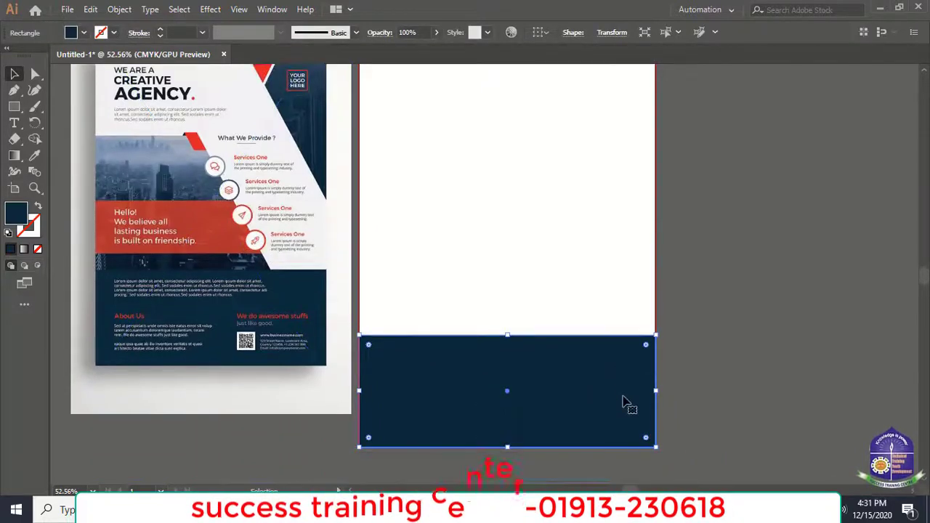
left_click(732, 362)
left_click(574, 370)
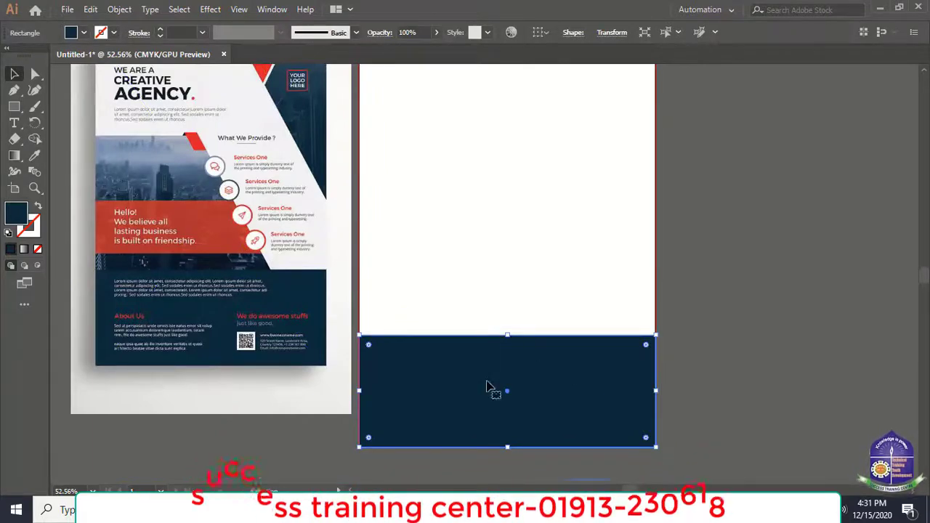
scroll(502, 342, "up", 2)
left_click(696, 297)
left_click(592, 403)
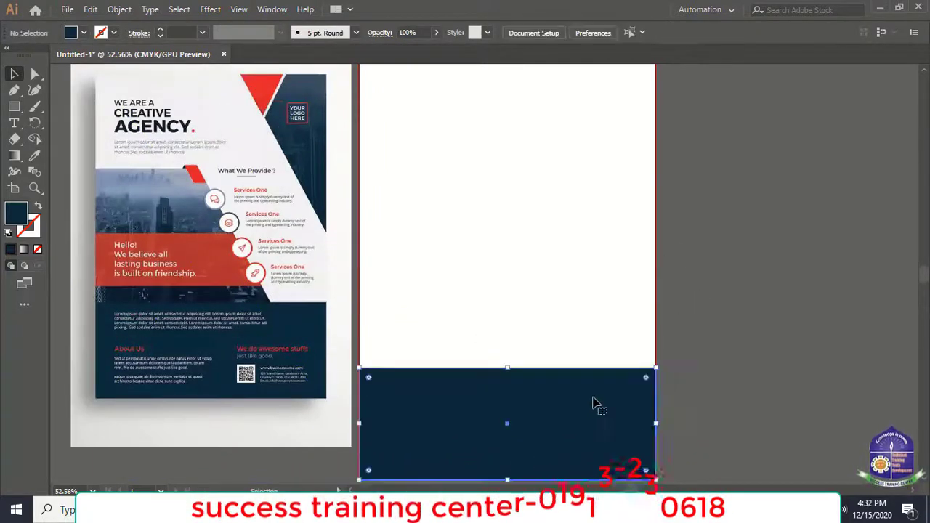
scroll(744, 364, "up", 2)
left_click(717, 324)
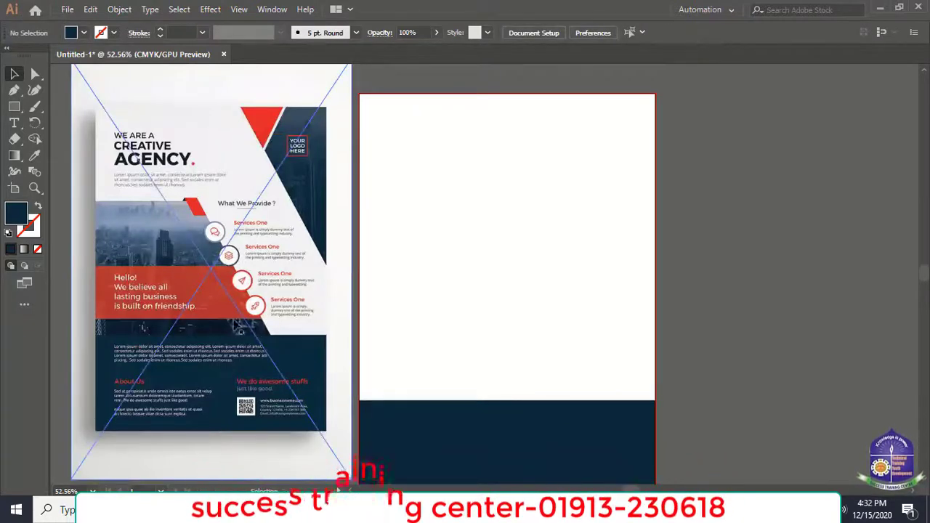
Set the fill colour for new shapes to light blue 6BCCF2.
left_click(14, 109)
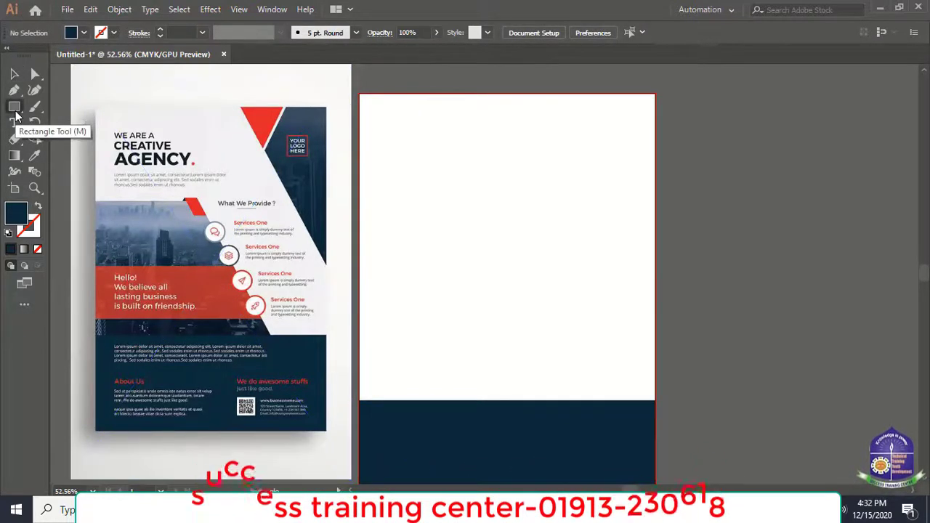
left_click(13, 90)
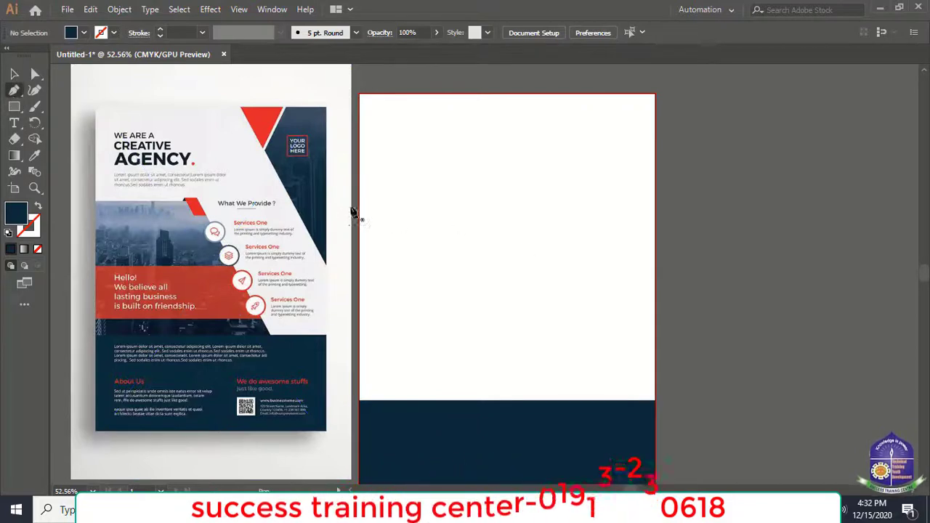
double_click(21, 216)
left_click(149, 154)
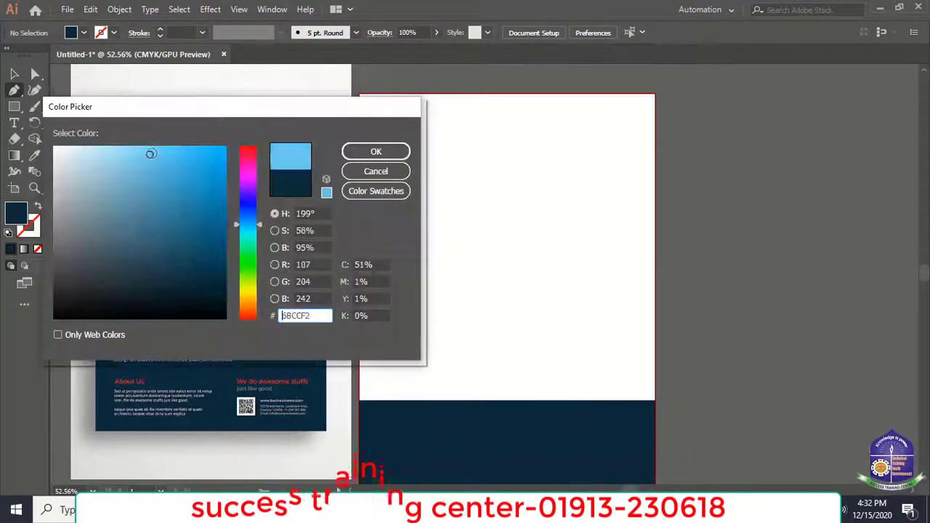
left_click(376, 152)
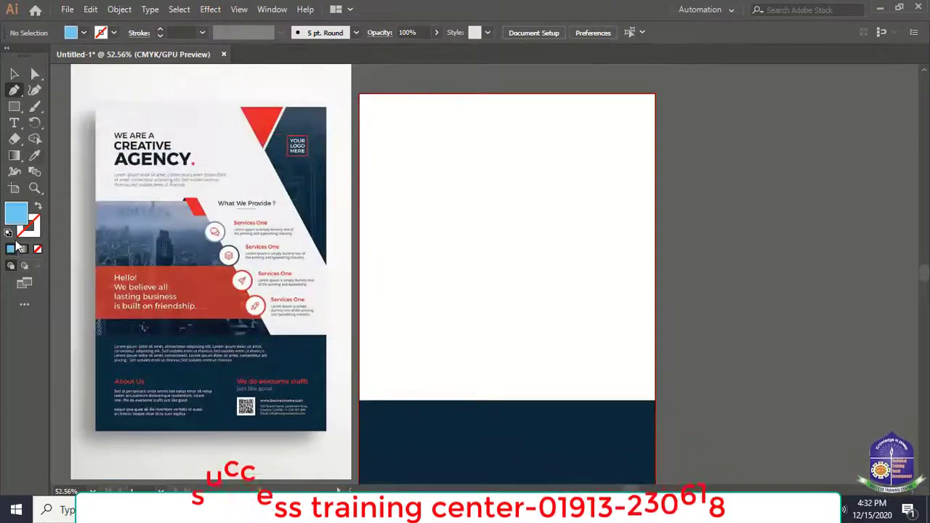
Draw a closed four-sided Pen shape from the artboard's left edge down to the navy footer, with an about 80 mm top edge and a slanted right side.
left_click(360, 204)
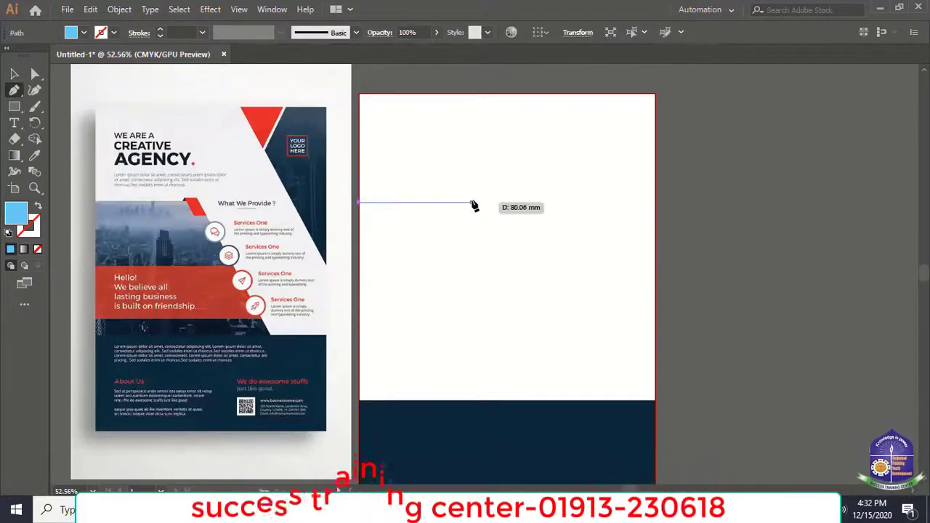
left_click(473, 203)
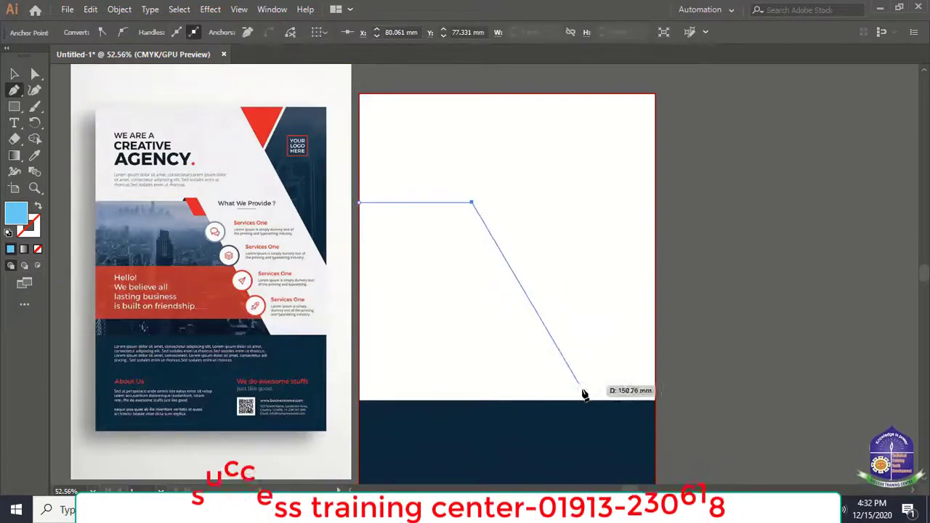
left_click(585, 401)
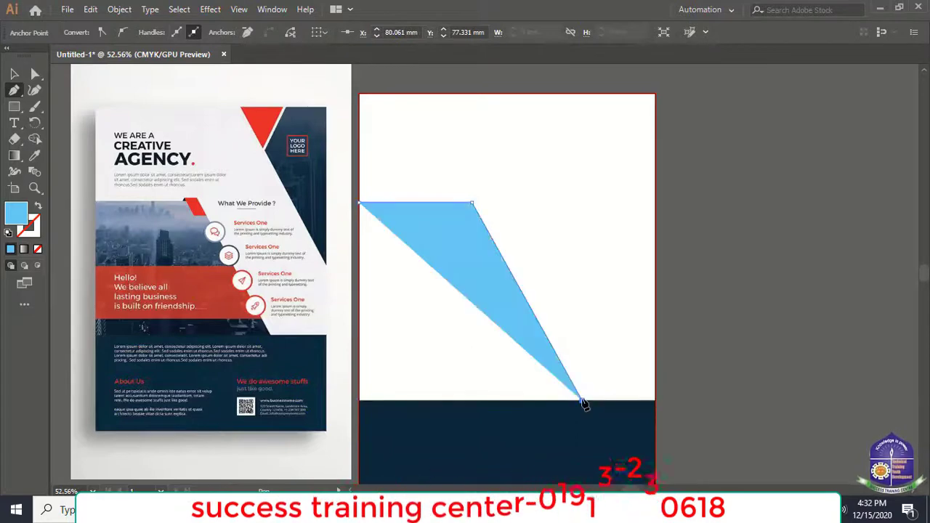
left_click(359, 400)
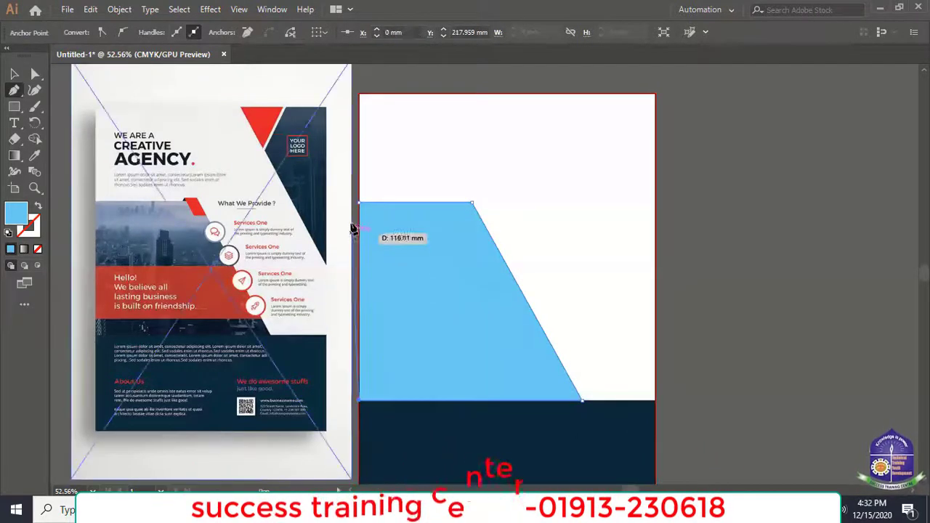
left_click(360, 204)
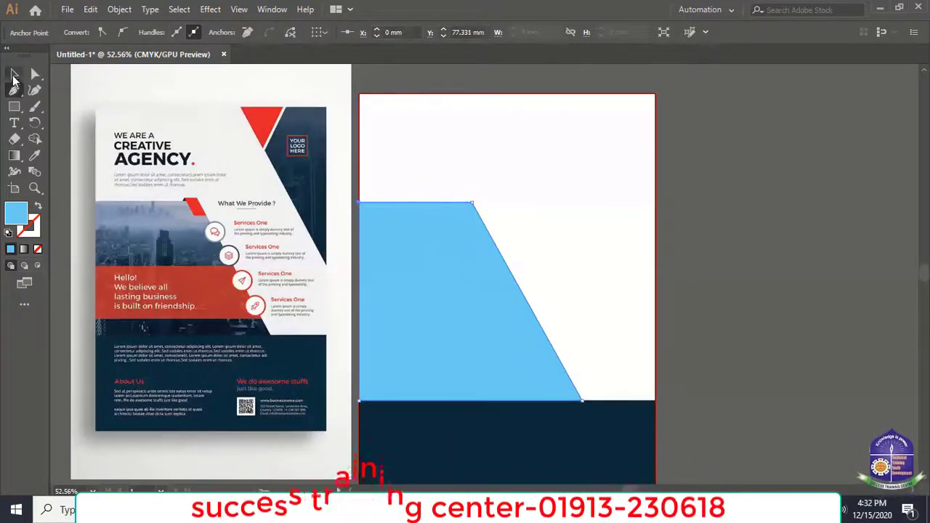
key("v")
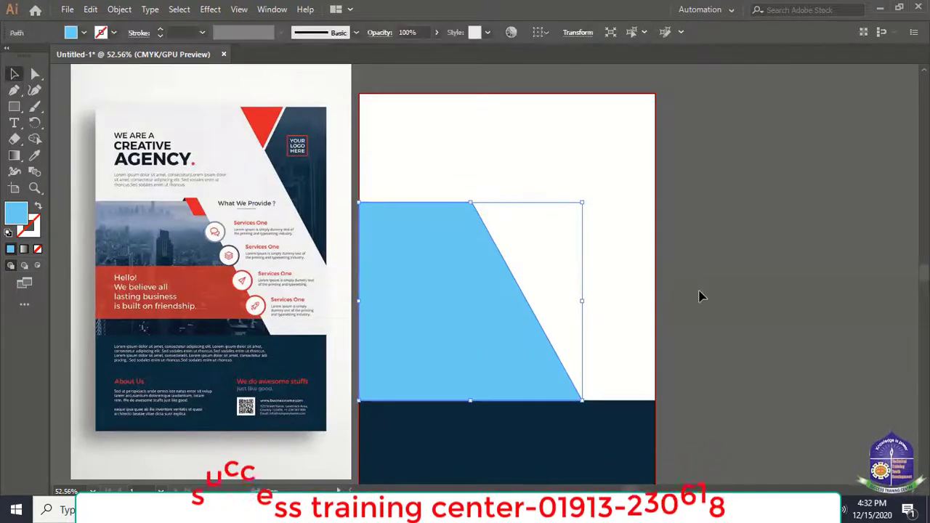
Delete the light blue four-sided shape drawn with the Pen tool.
left_click(698, 296)
left_click(488, 333)
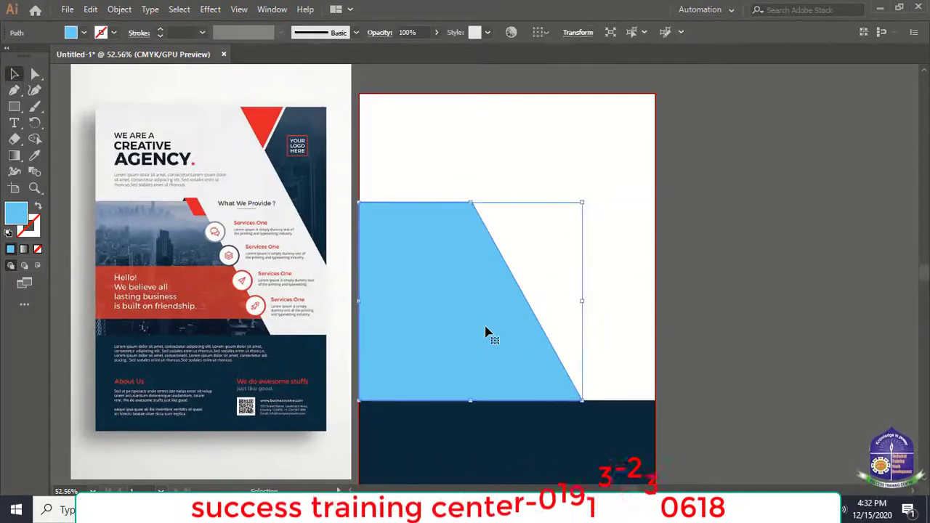
key("Delete")
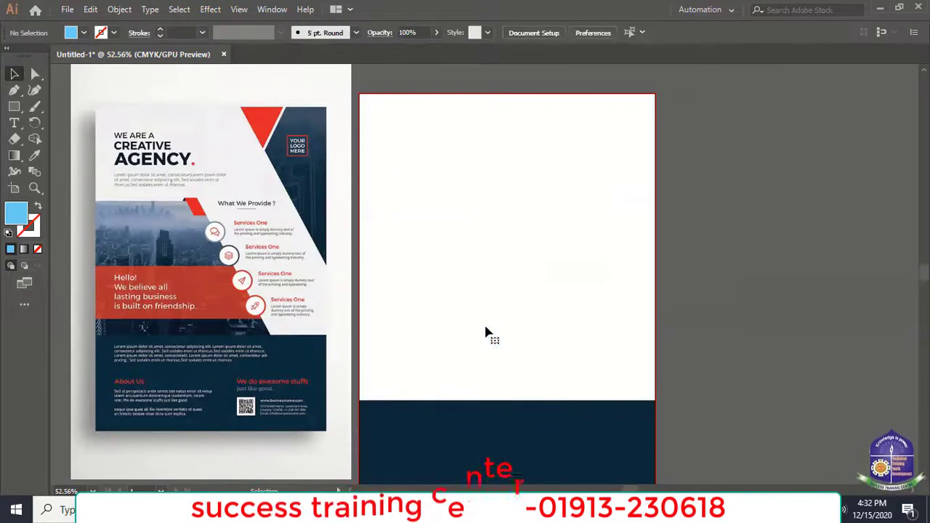
Draw a light blue rectangle about 108 mm wide along the artboard's left edge, ending at the top of the navy footer.
left_click(14, 107)
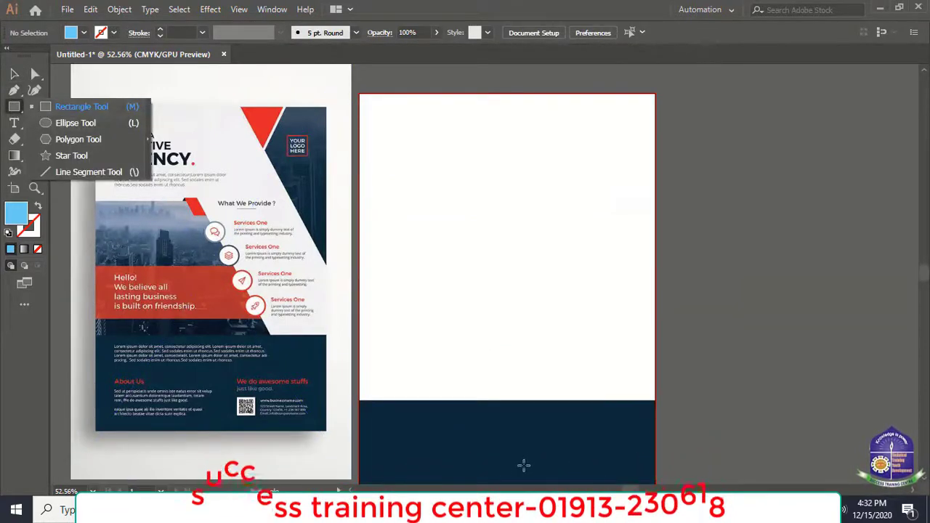
left_click(60, 107)
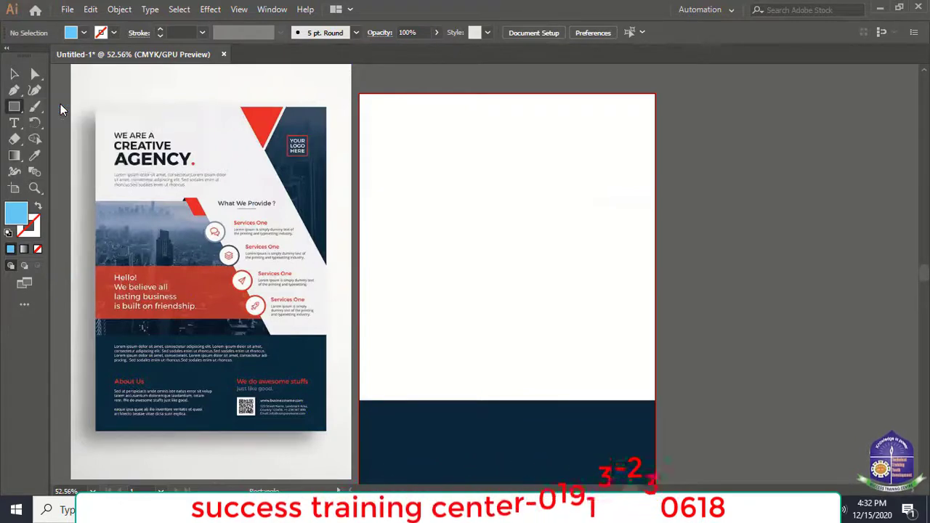
left_click_drag(359, 209, 512, 400)
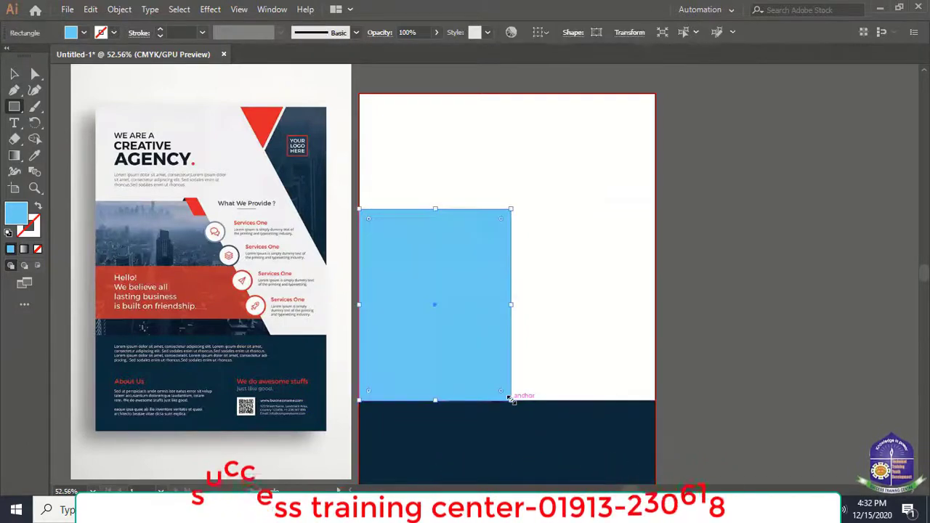
left_click(34, 79)
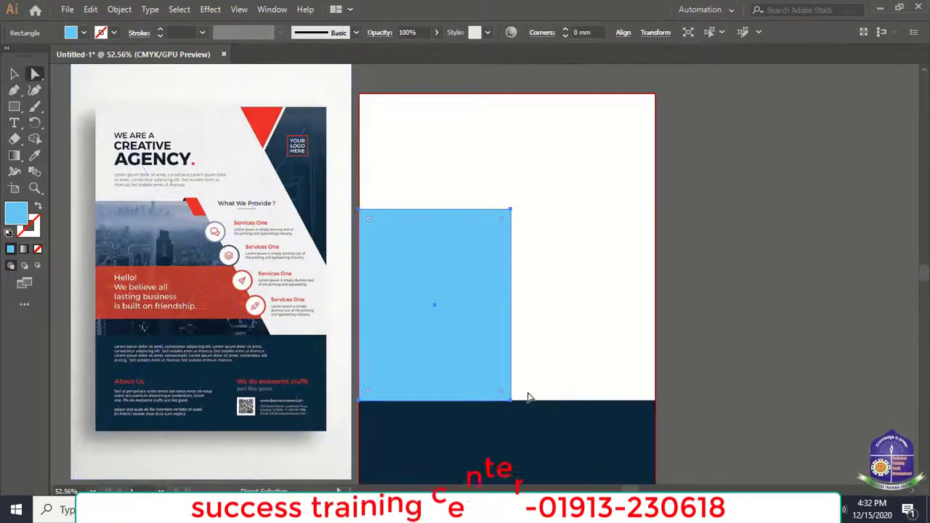
scroll(545, 378, "down", 2)
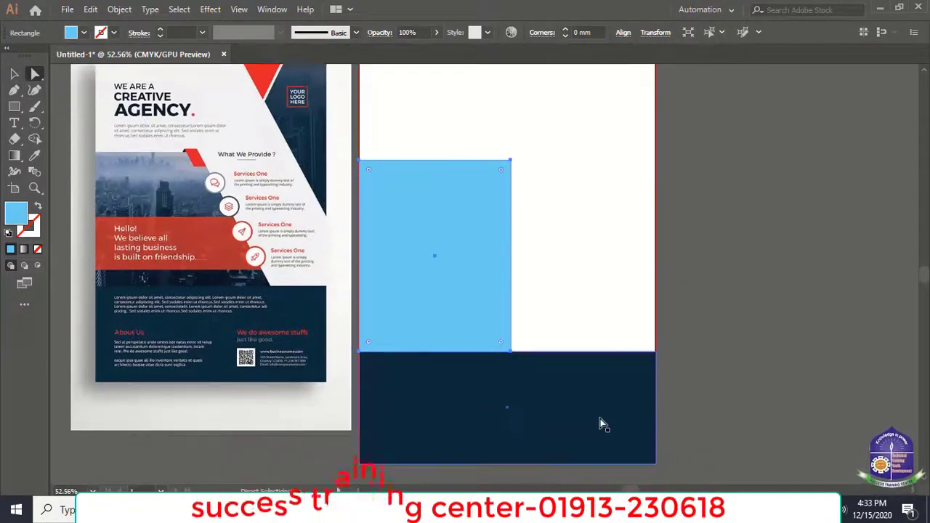
Lock the navy footer rectangle so that it cannot be selected.
left_click(14, 75)
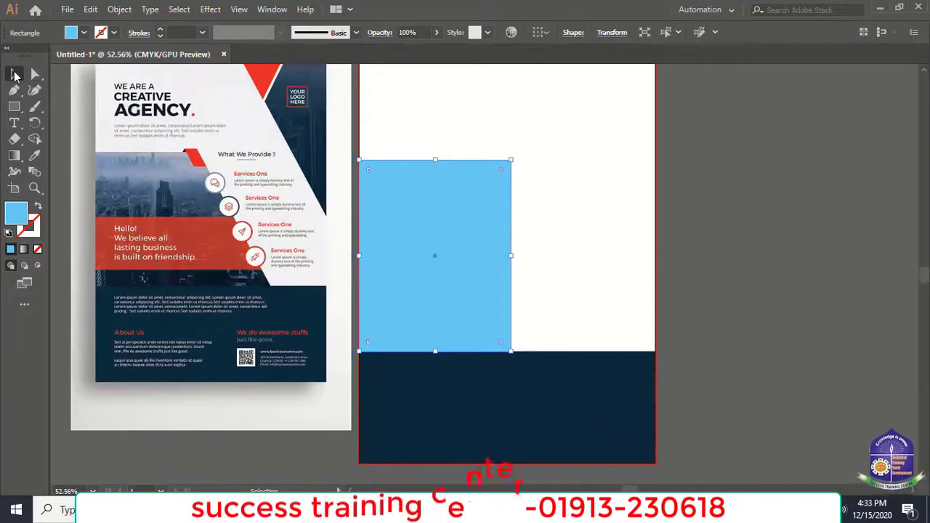
left_click(553, 404)
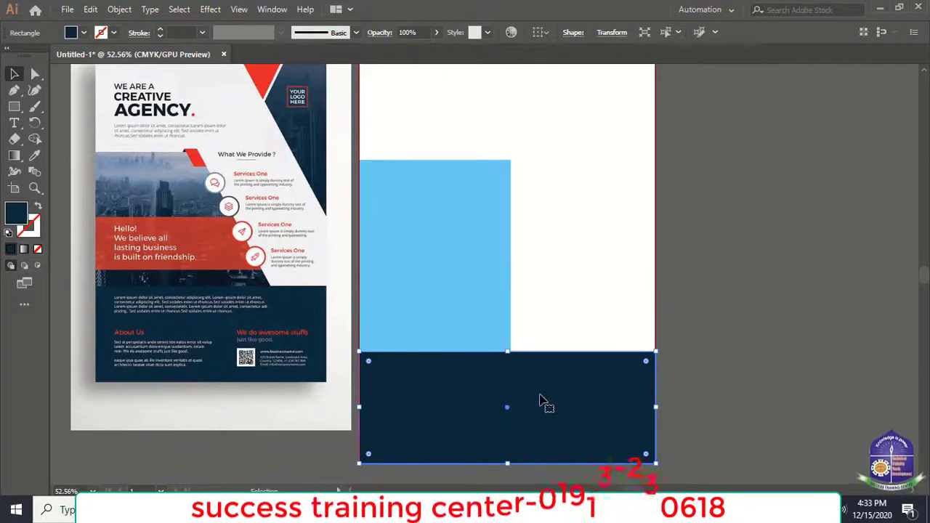
left_click(758, 326)
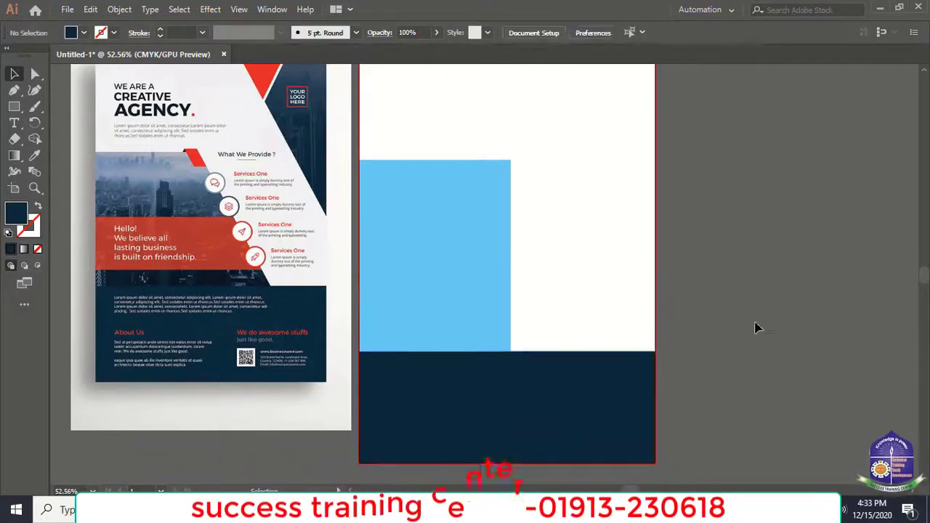
left_click(610, 394)
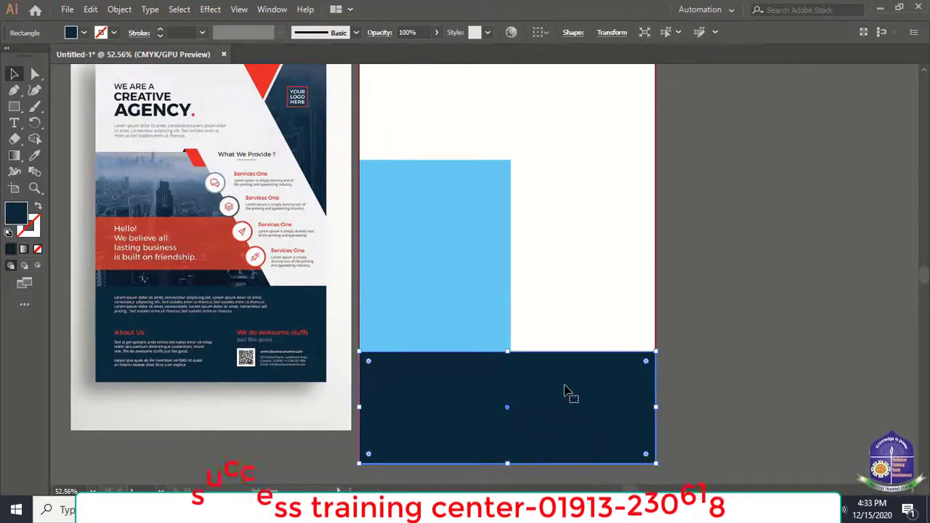
left_click(119, 9)
mouse_move(191, 86)
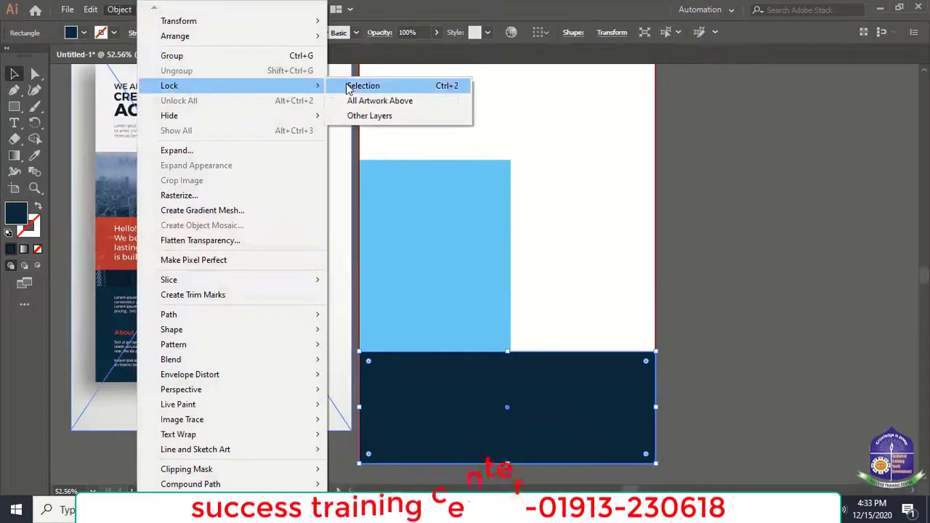
left_click(363, 86)
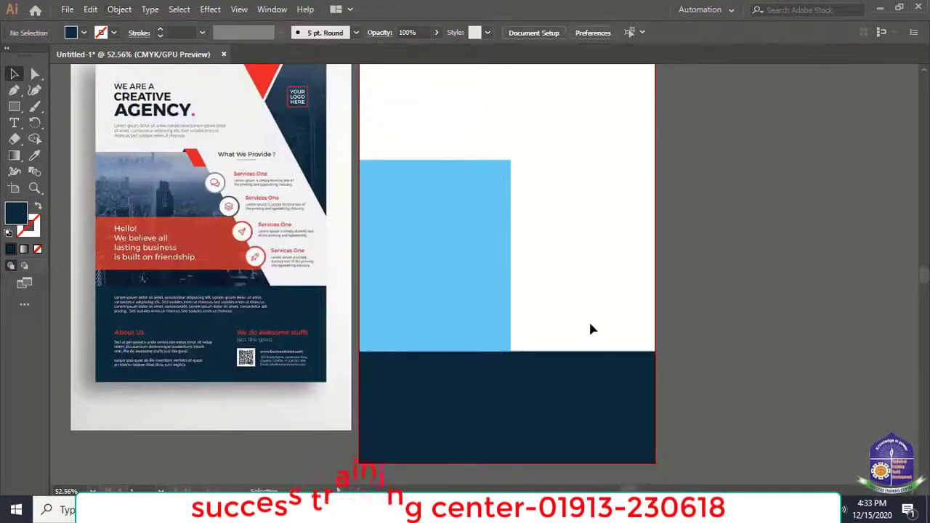
Move the light blue rectangle's lower-right corner along the footer's upper edge to about X 158 mm, slanting its right side.
left_click(465, 288)
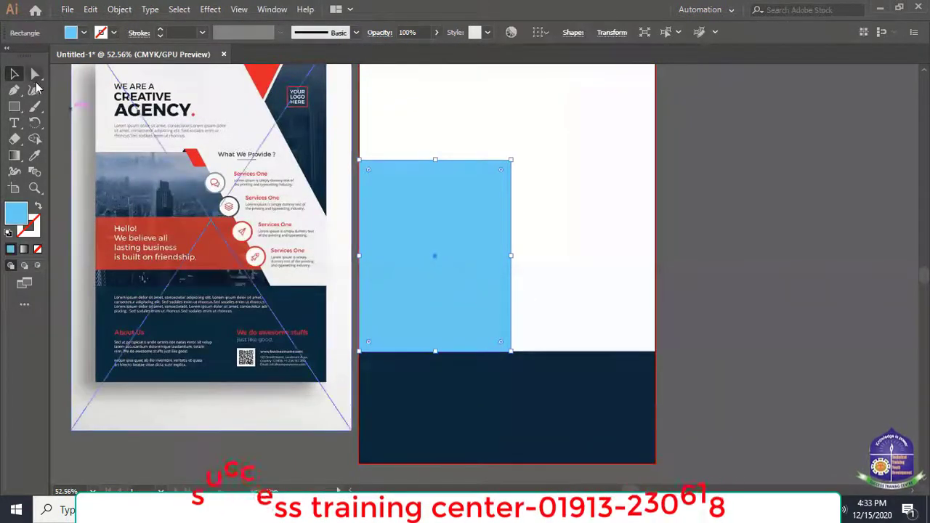
left_click(36, 73)
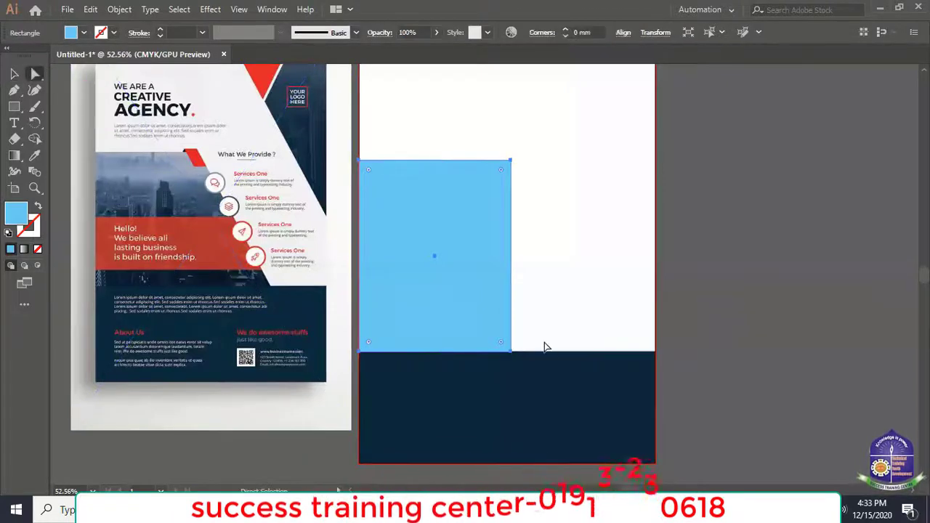
left_click(507, 357)
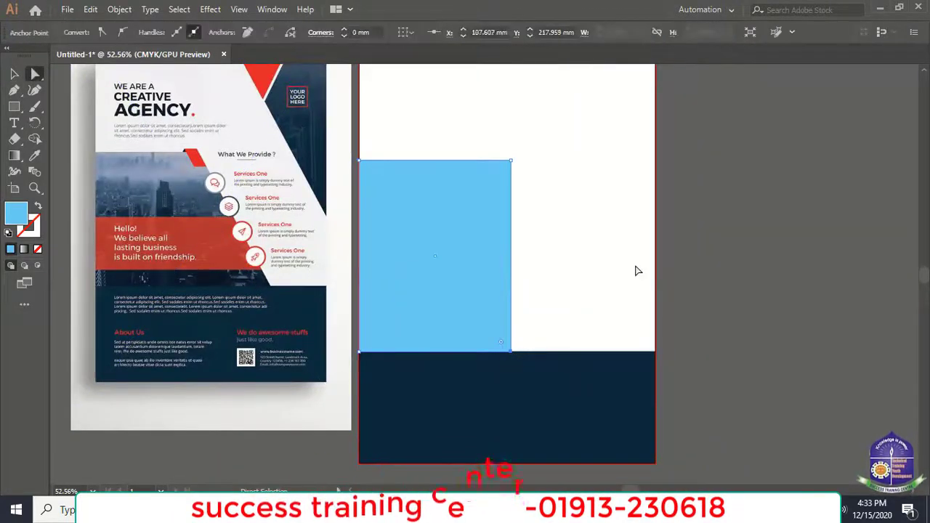
left_click_drag(511, 353, 584, 354)
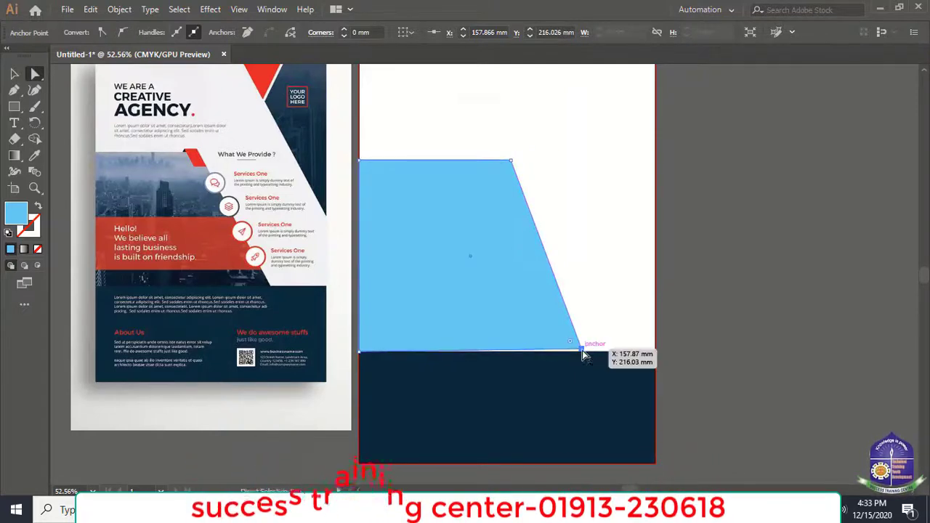
left_click_drag(583, 353, 585, 353)
left_click(679, 329)
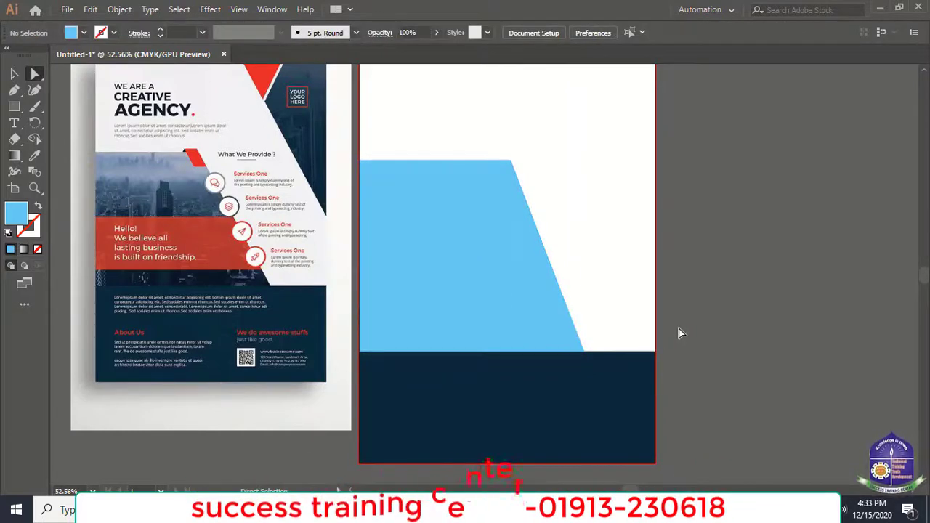
left_click(502, 294)
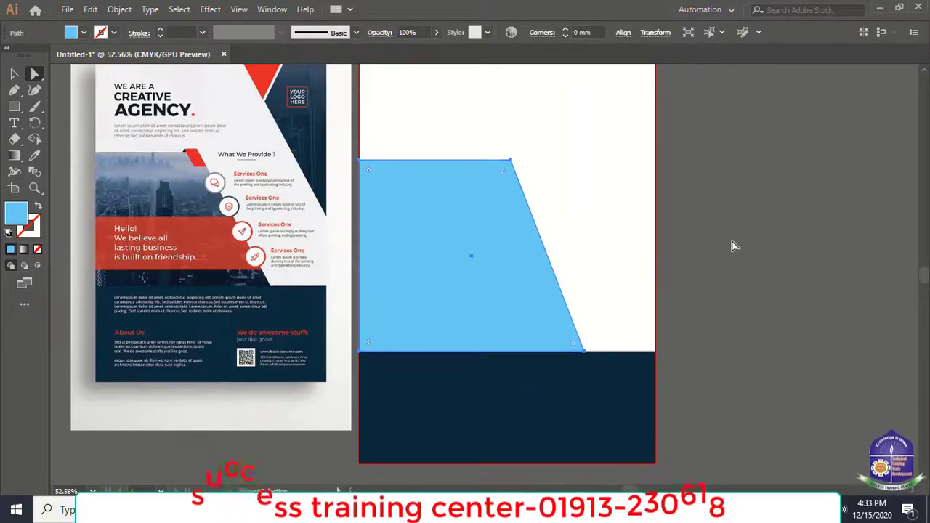
left_click(690, 371)
Select the whole slanted light blue shape above the navy footer with the Selection tool.
scroll(686, 373, "up", 1)
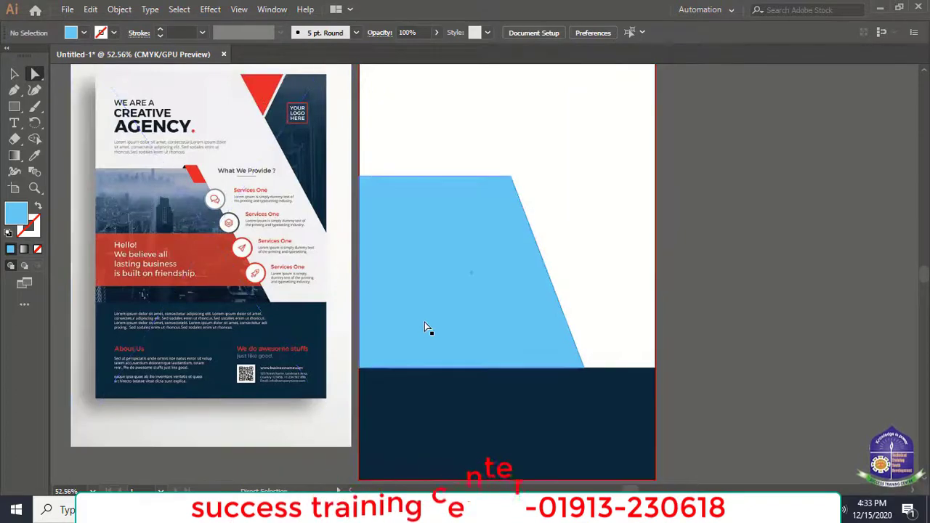
scroll(393, 317, "up", 3)
left_click(465, 293)
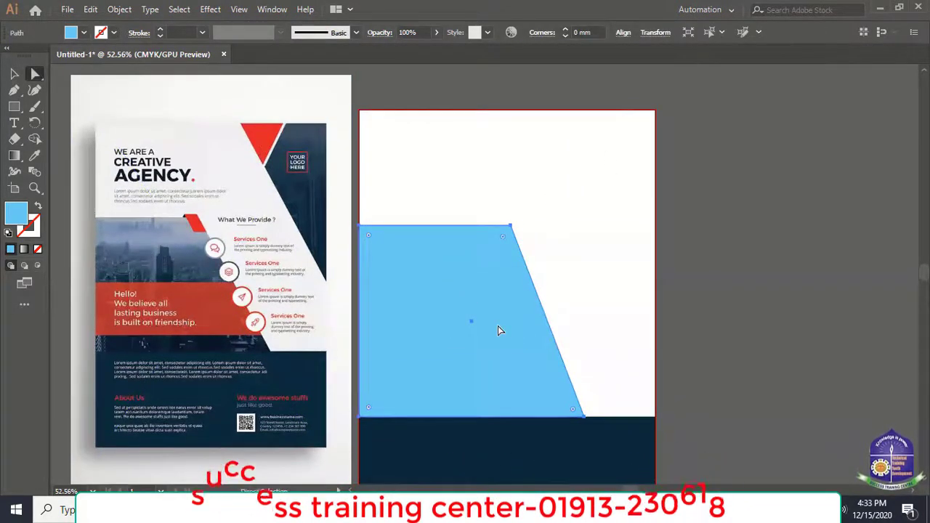
left_click(14, 74)
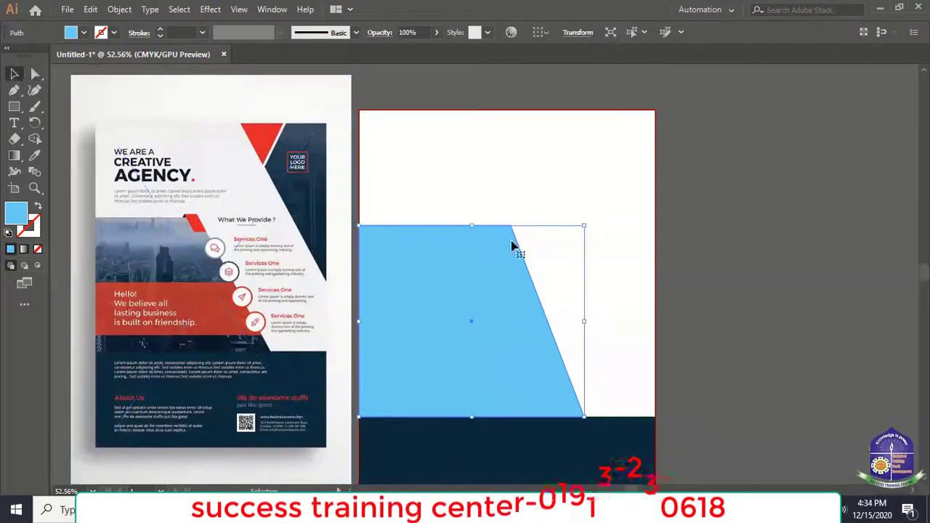
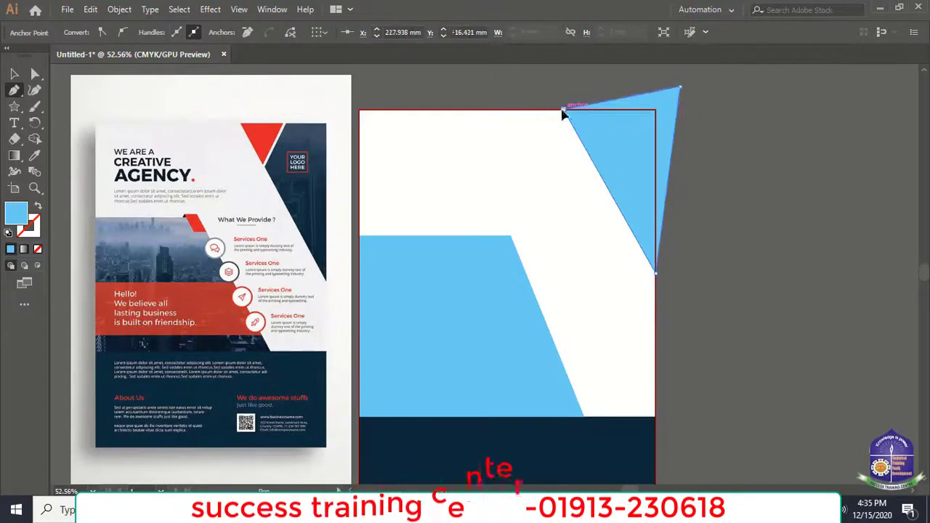
left_click(14, 74)
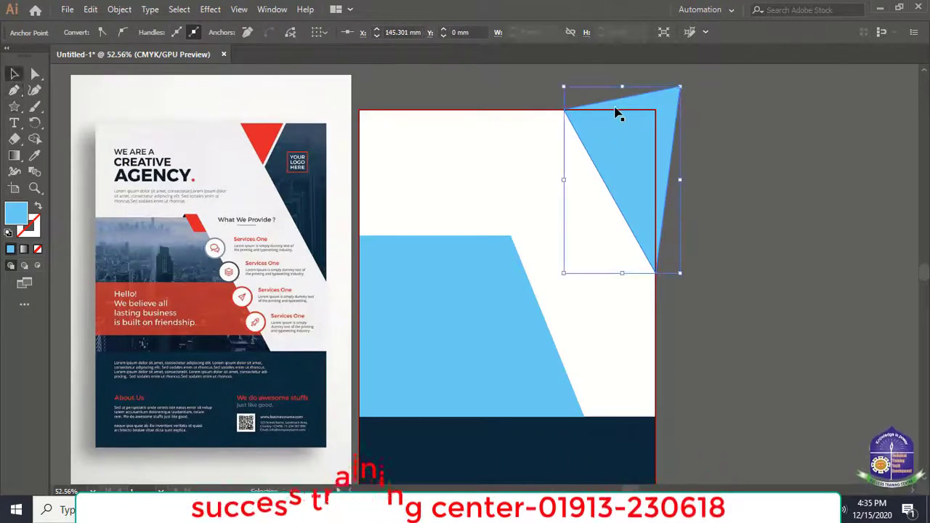
left_click(690, 124)
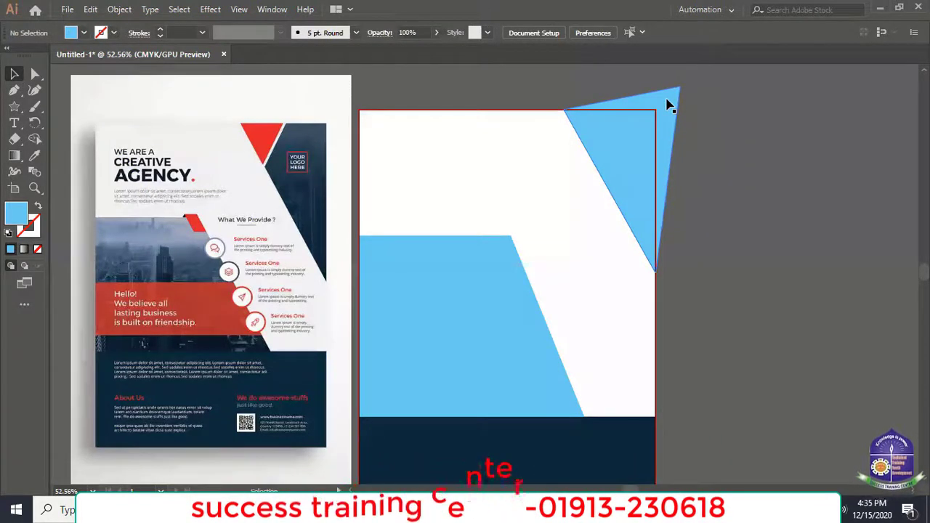
left_click(667, 158)
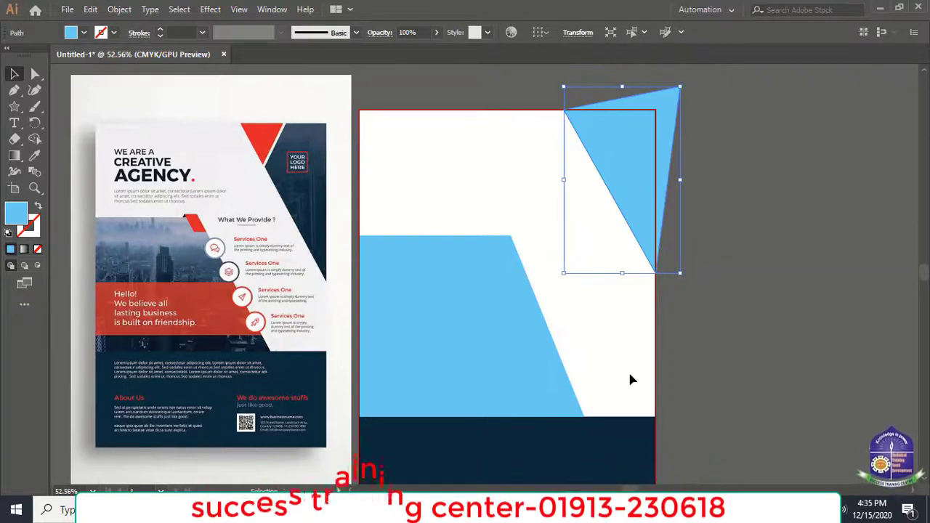
left_click(748, 283)
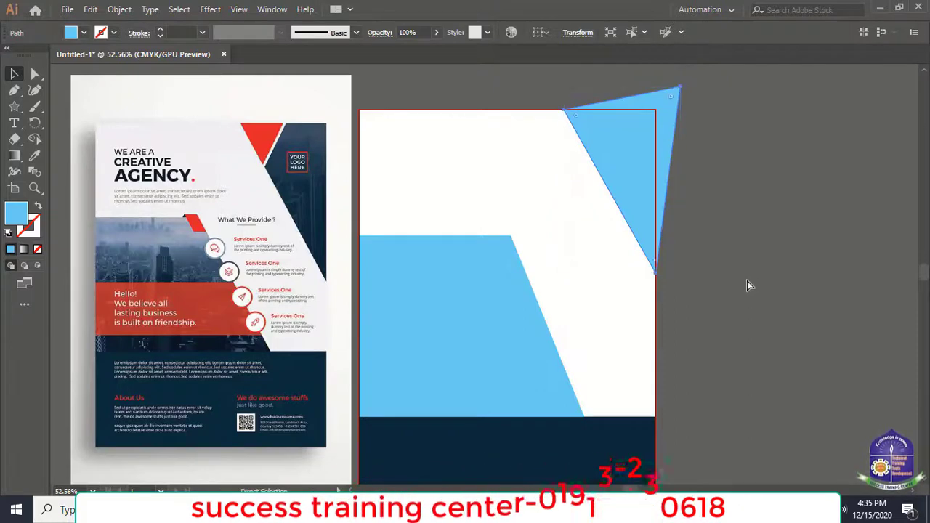
left_click(663, 98)
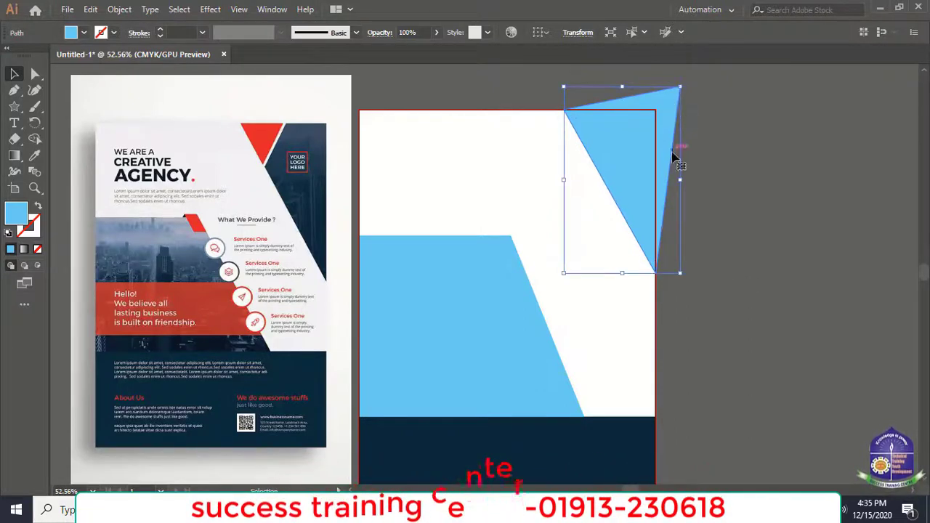
left_click(729, 209)
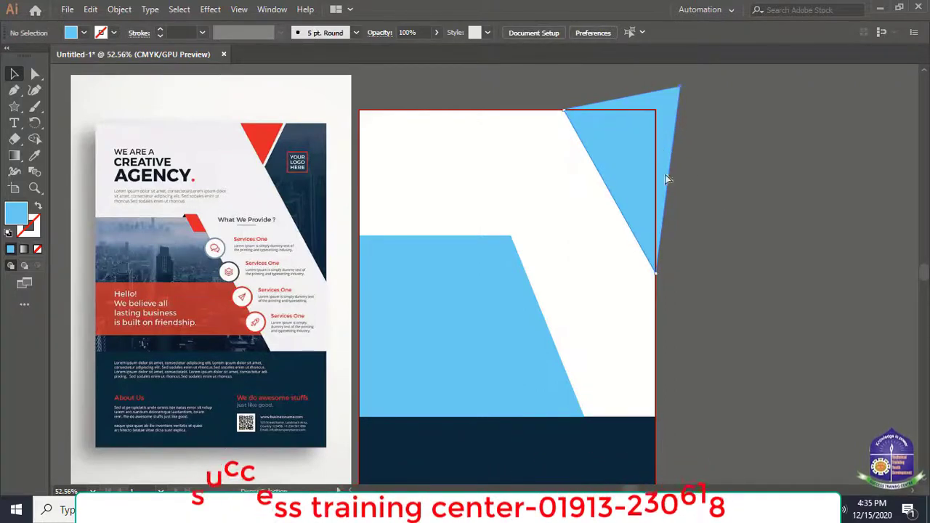
Undo the triangle's corner outside the artboard, and close the slanted line into a triangle about 65 by 116 mm at the artboard's upper-right corner.
left_click(664, 177)
key("ctrl+7")
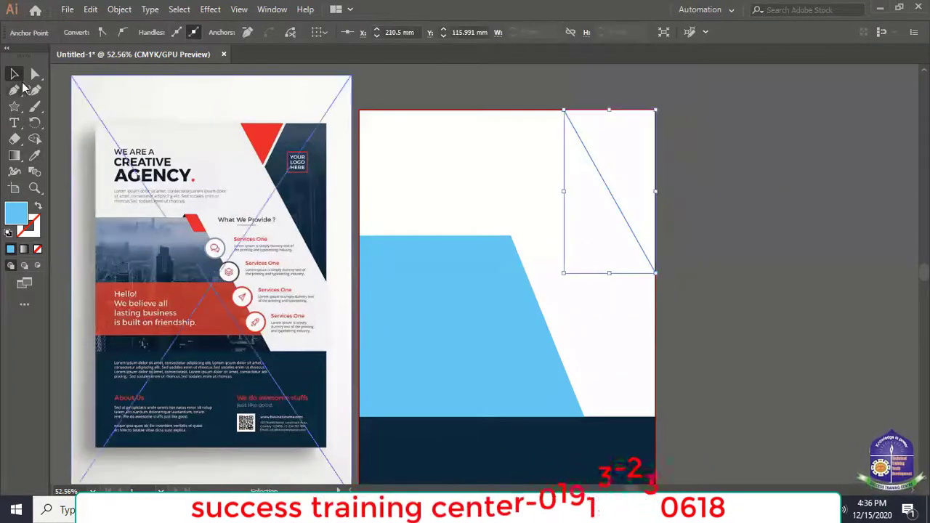
left_click(15, 89)
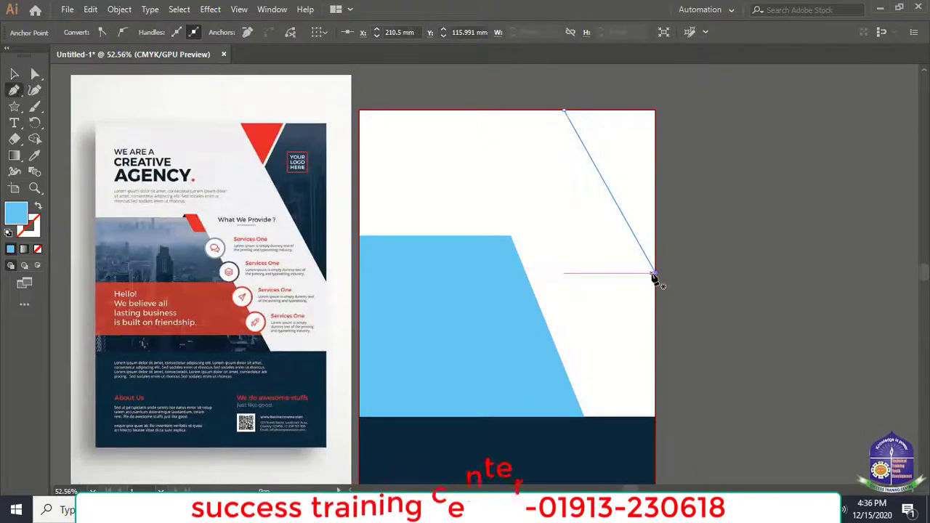
left_click(657, 275)
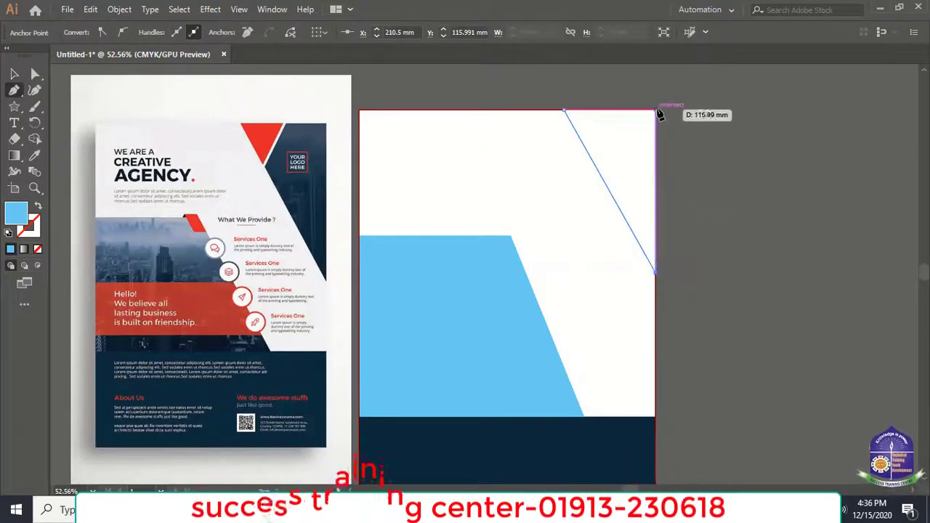
left_click(655, 110)
left_click(564, 110)
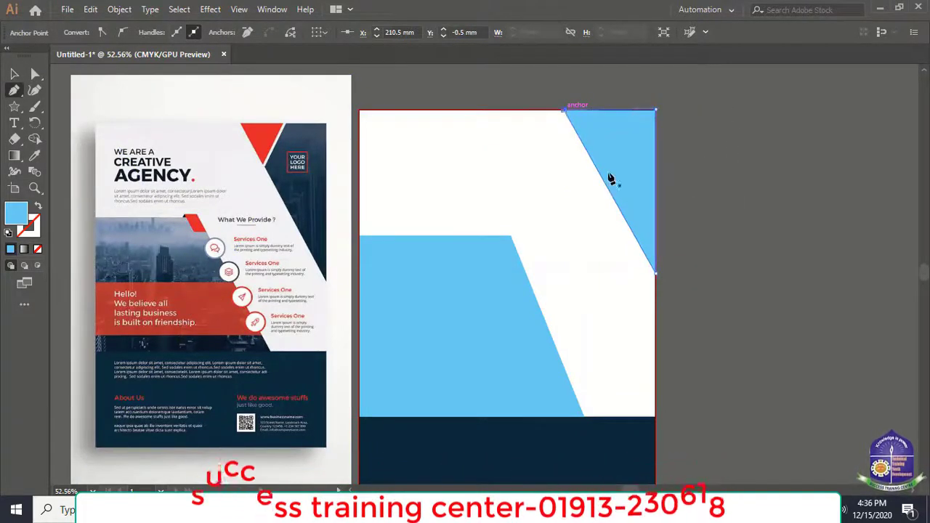
left_click(14, 74)
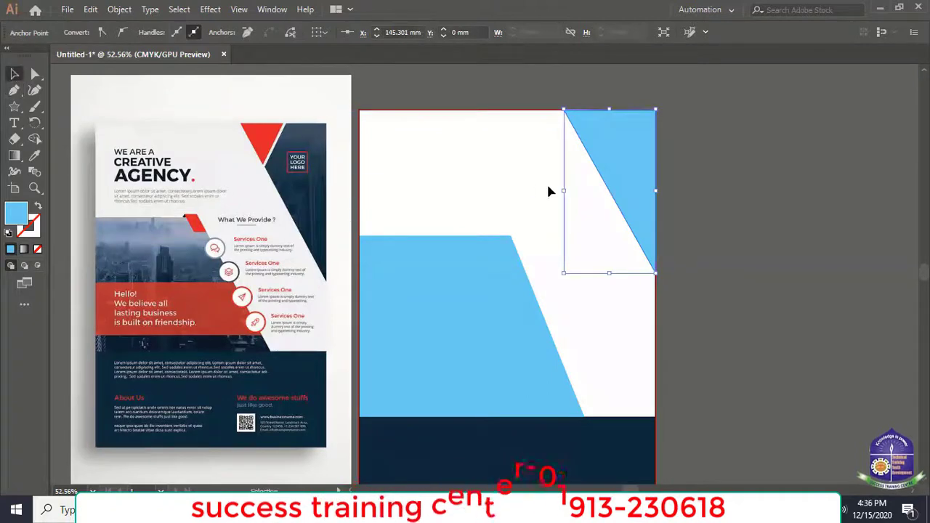
left_click(660, 180)
left_click(636, 181)
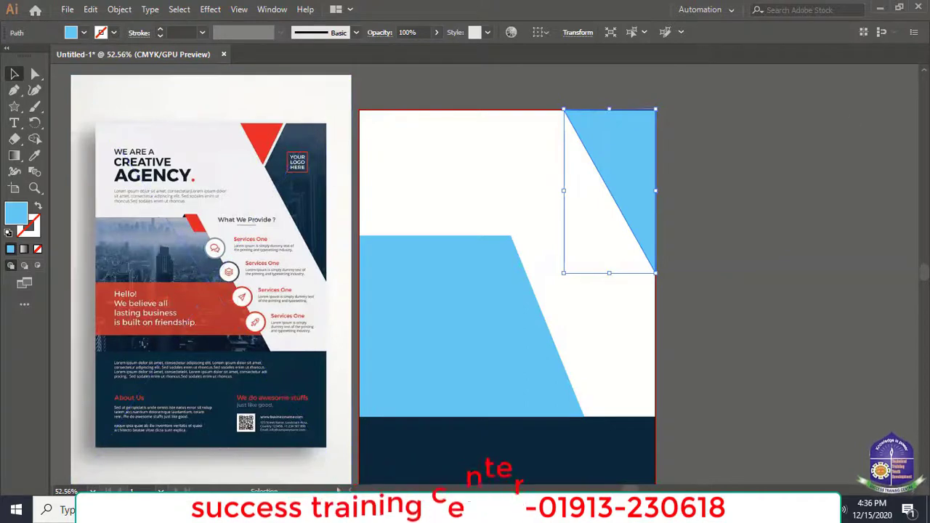
left_click(762, 170)
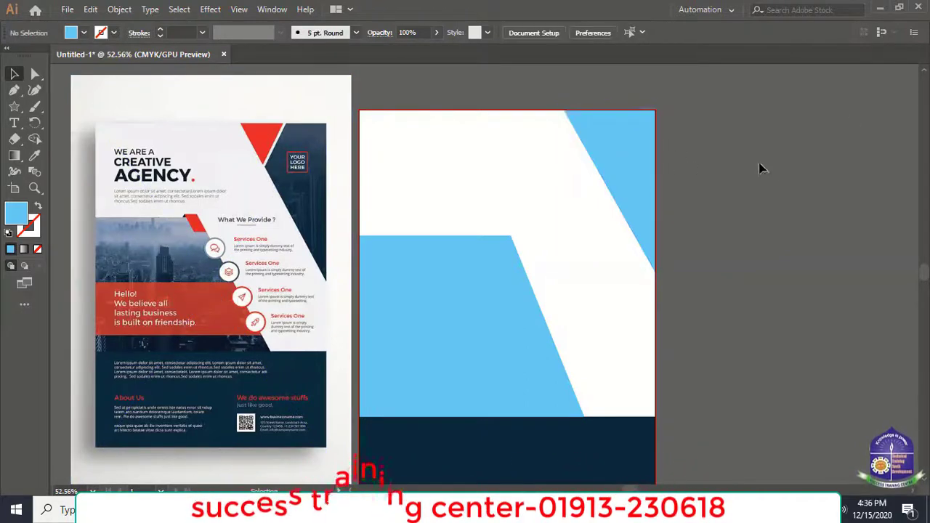
left_click(623, 131)
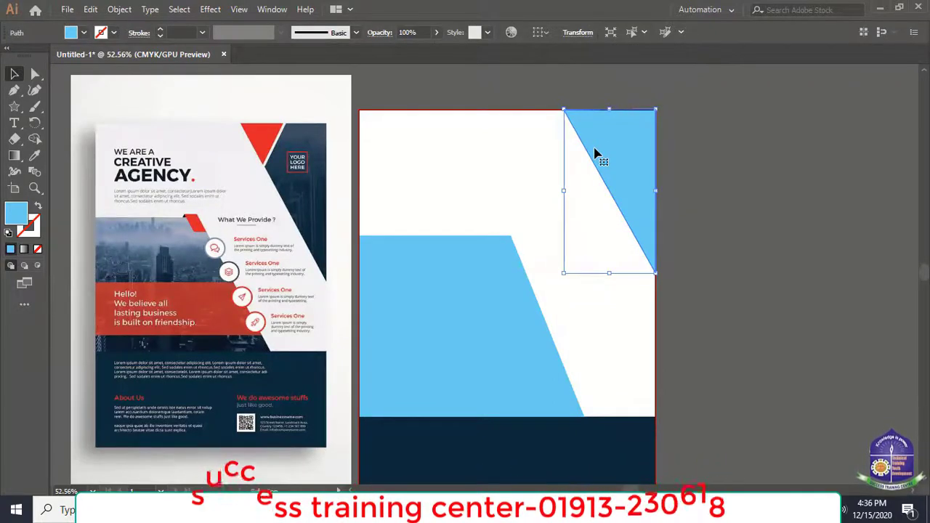
left_click(515, 148)
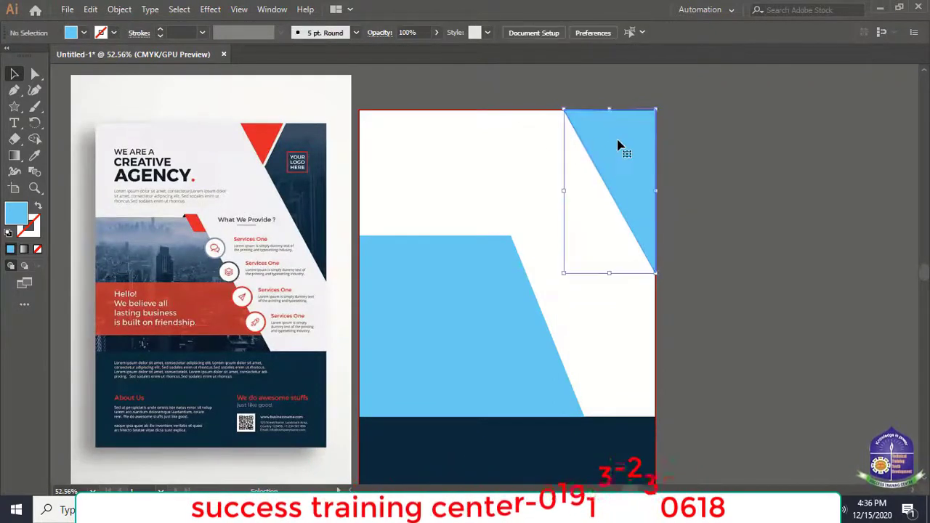
left_click(618, 146)
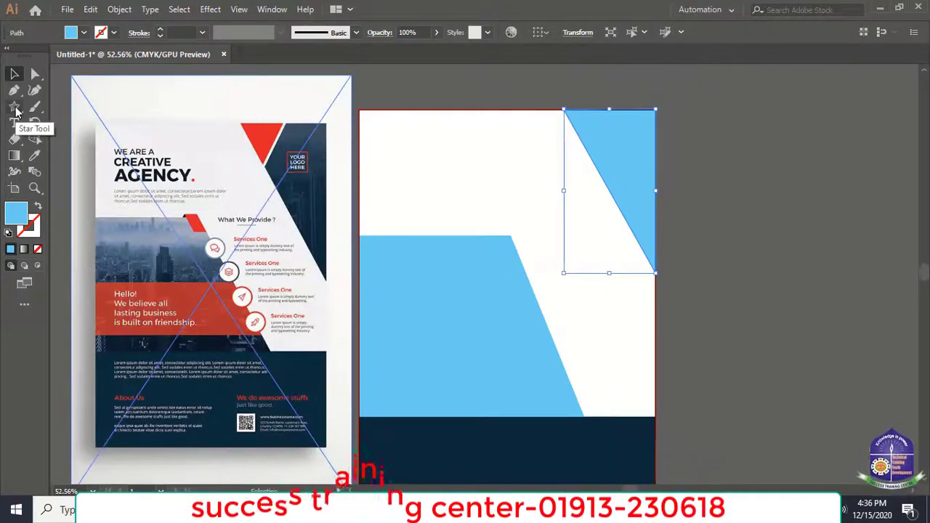
Draw a diagonal line with the Line Segment tool from the triangle's slanted edge up past its top edge, with a 1 pt black stroke.
left_click_drag(14, 106, 83, 172)
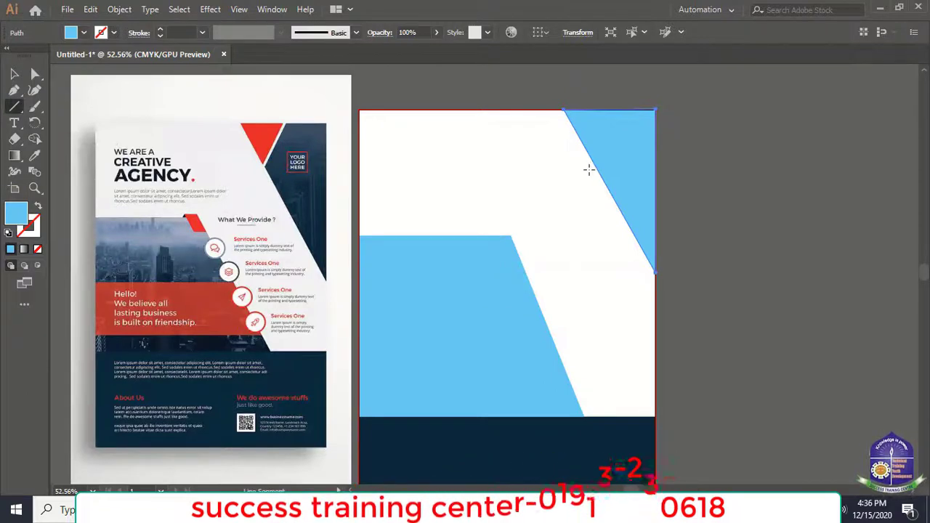
left_click_drag(588, 170, 624, 95)
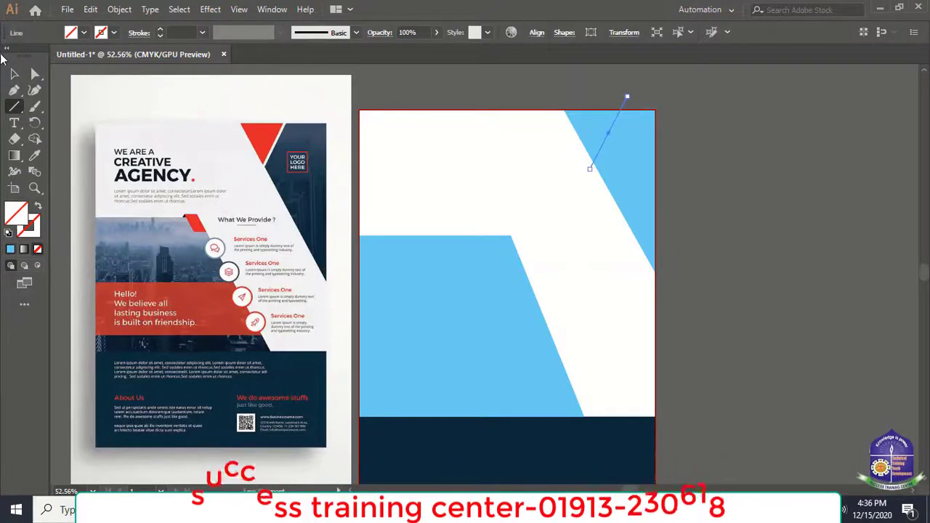
left_click(160, 31)
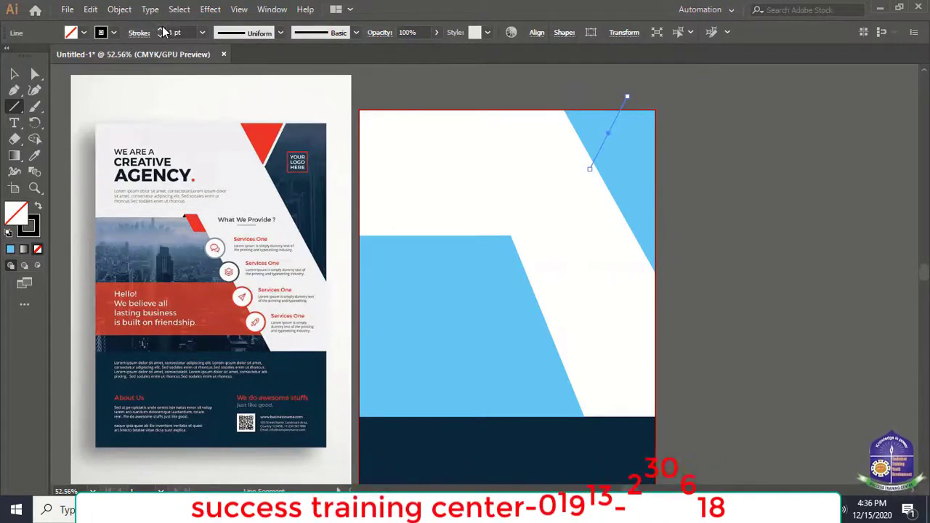
left_click(13, 73)
left_click(729, 172)
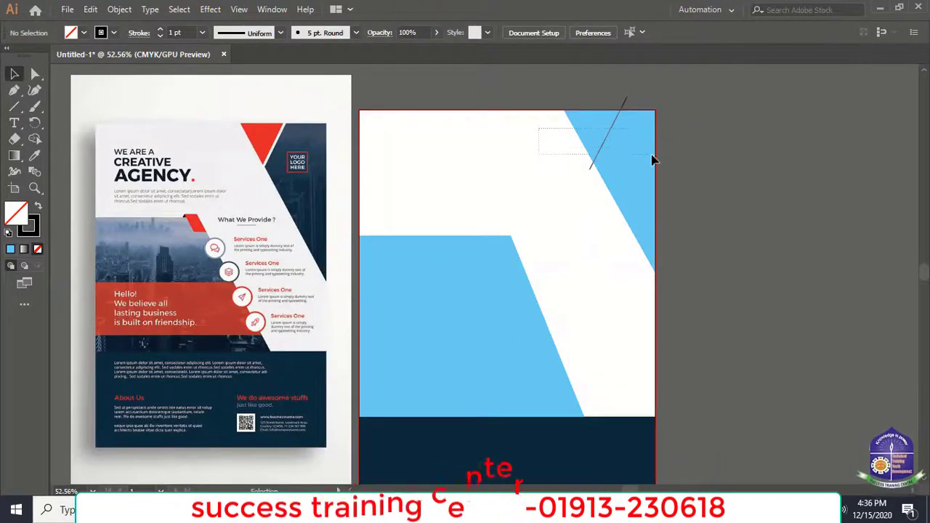
Divide the light blue corner triangle along the diagonal line with the Pathfinder Divide operation.
left_click_drag(538, 128, 652, 160)
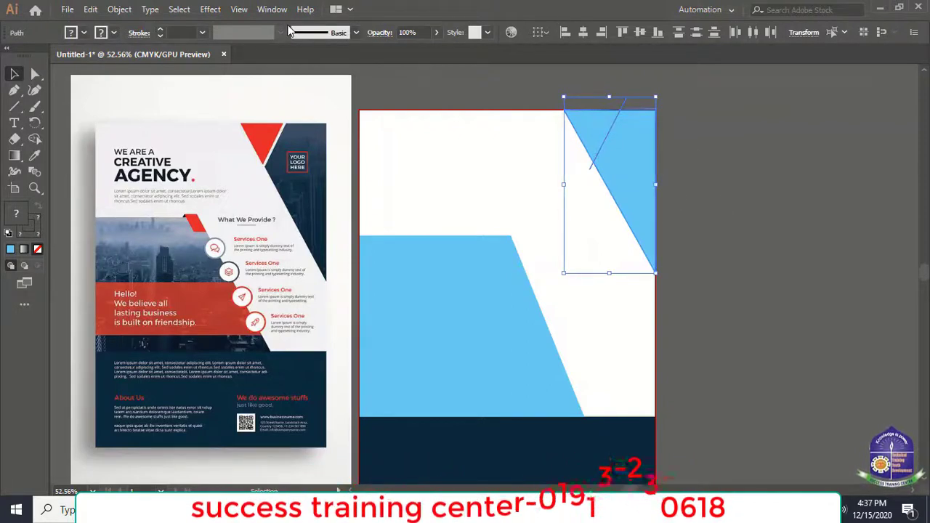
left_click(272, 9)
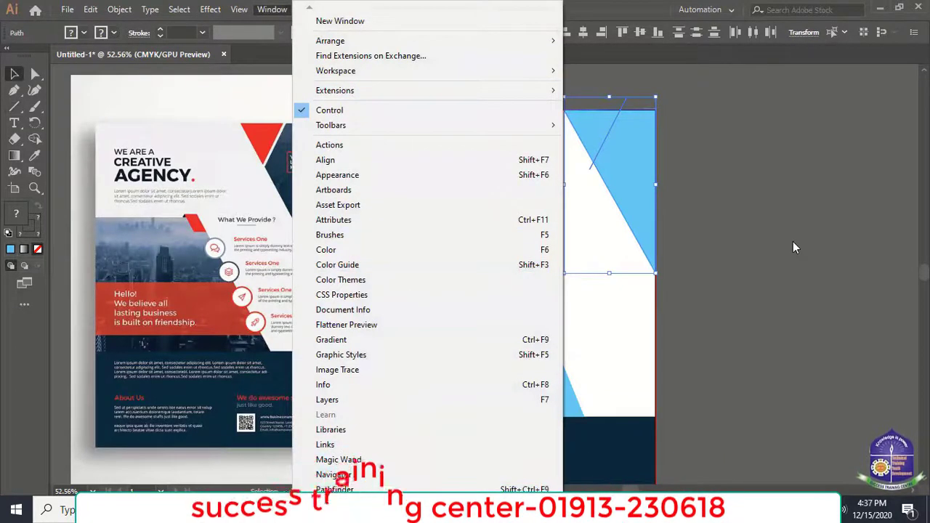
left_click(375, 490)
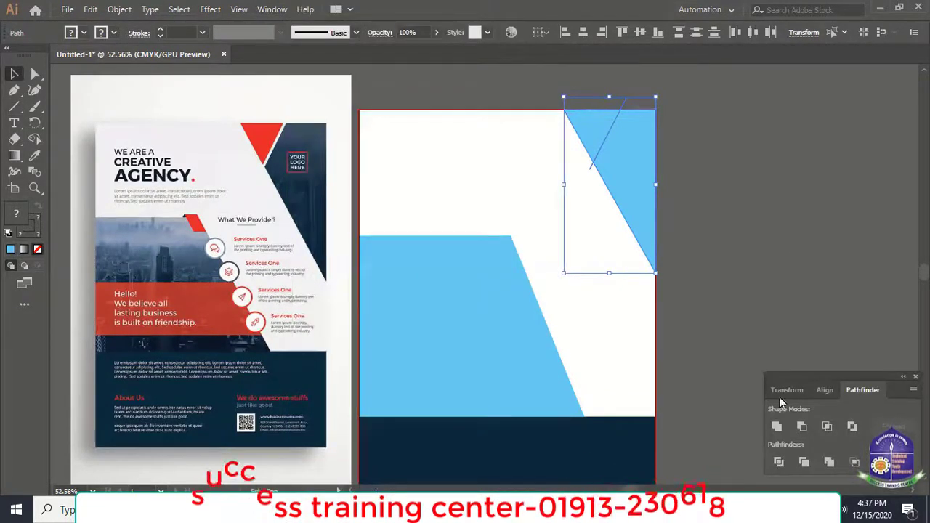
left_click_drag(819, 372, 775, 197)
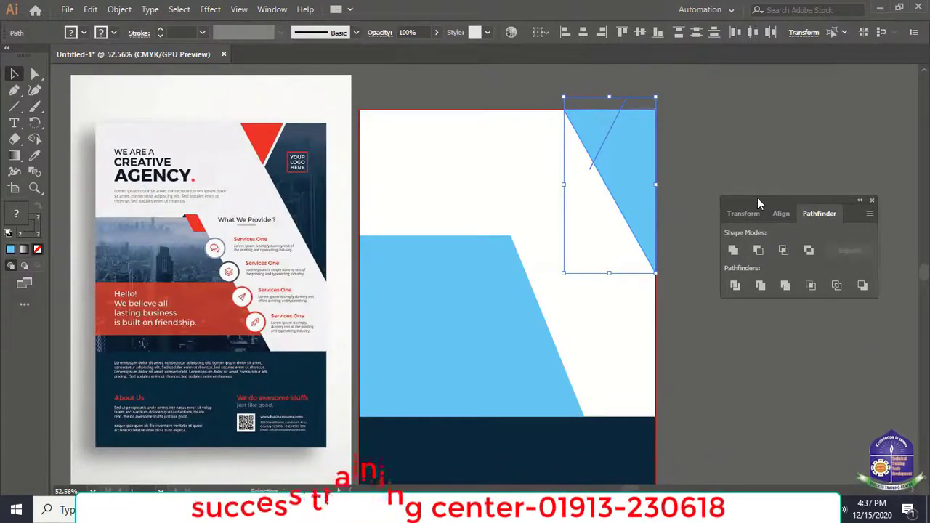
left_click_drag(757, 197, 754, 187)
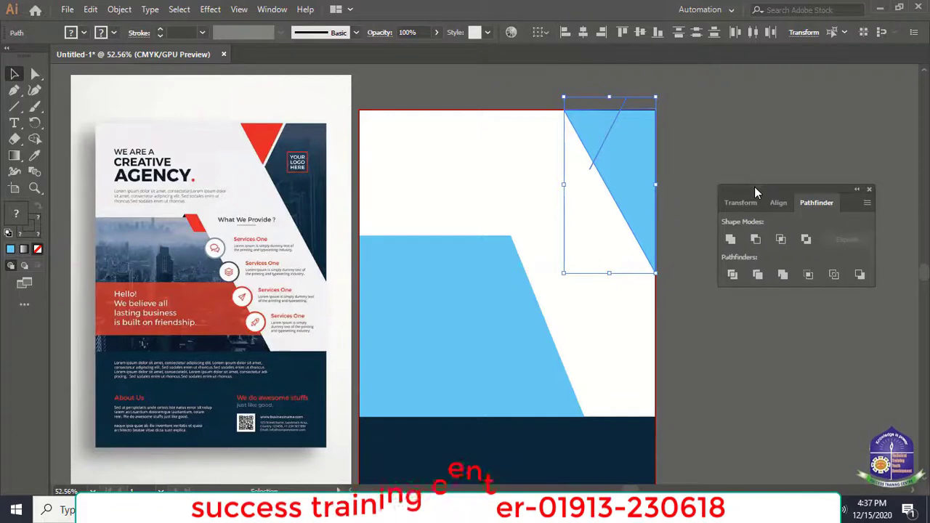
left_click(271, 10)
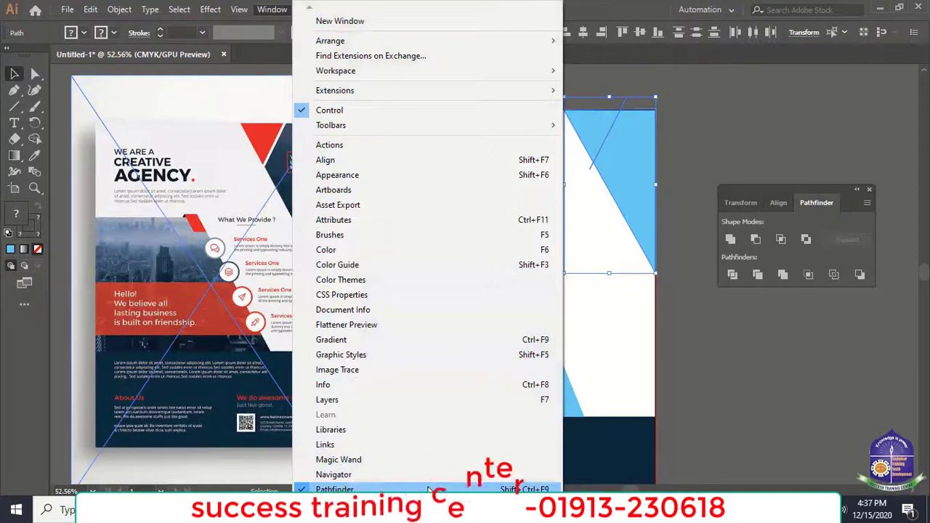
left_click(766, 188)
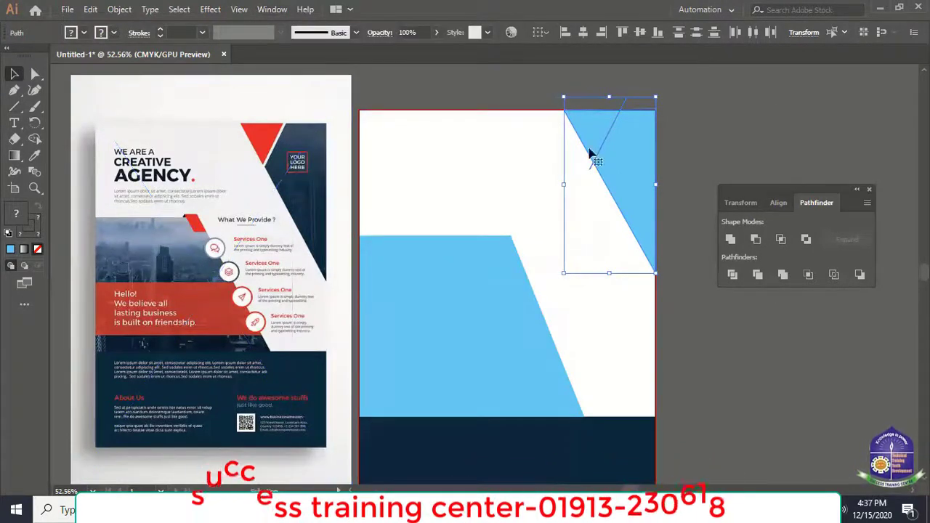
left_click(732, 275)
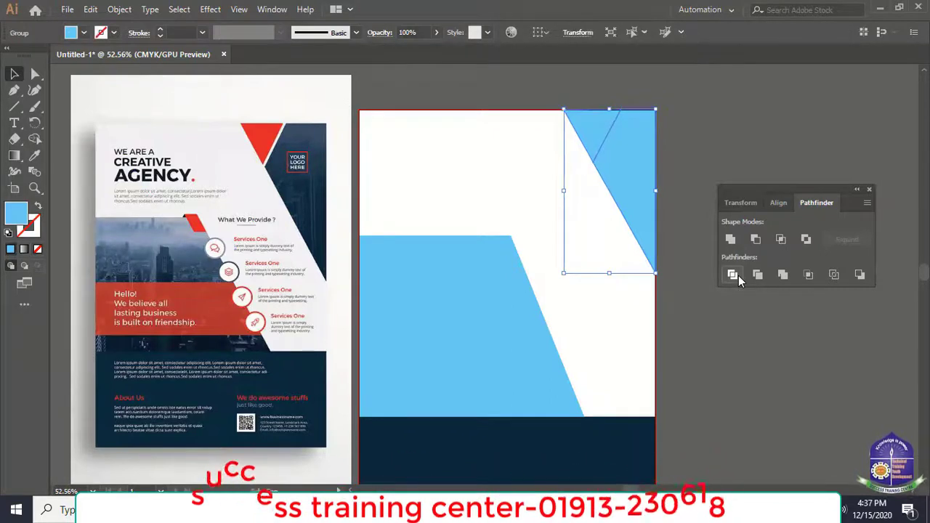
left_click_drag(770, 189, 798, 187)
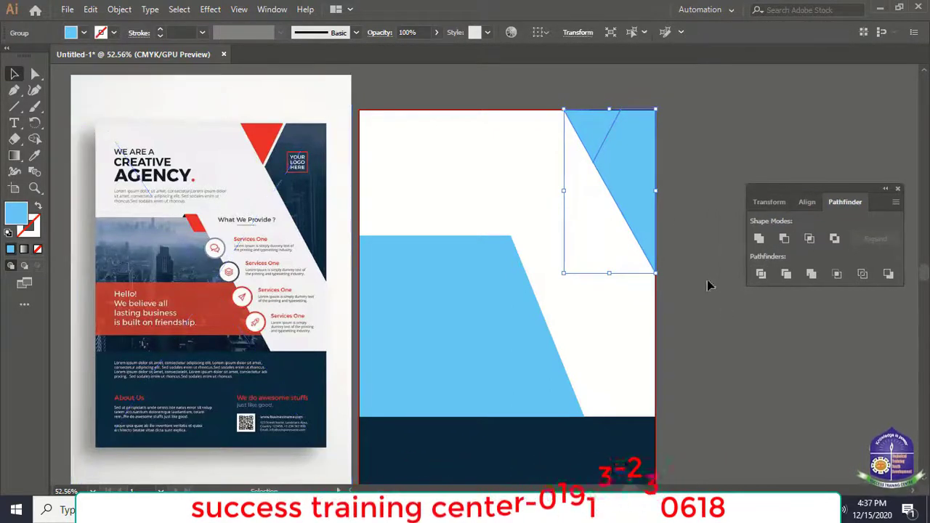
Ungroup the divided corner triangle and select its small upper piece separately.
right_click(617, 169)
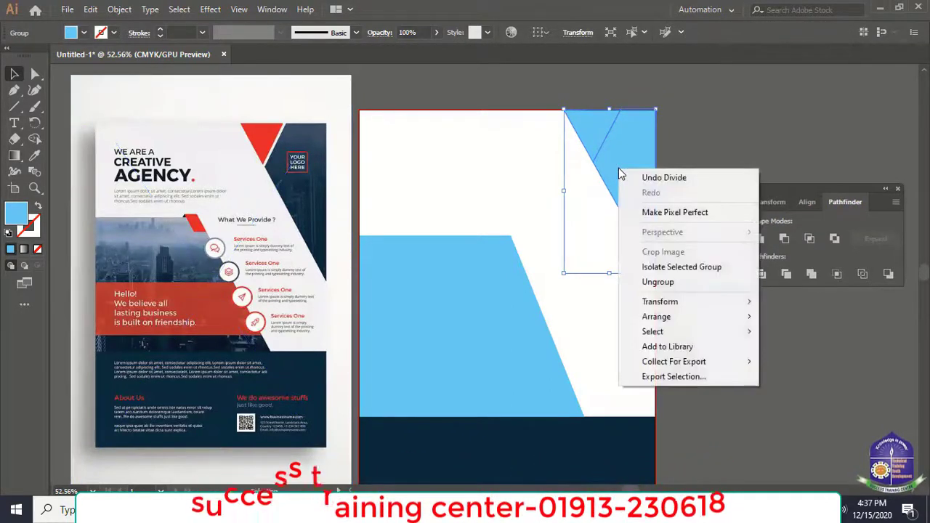
left_click(659, 284)
left_click(704, 304)
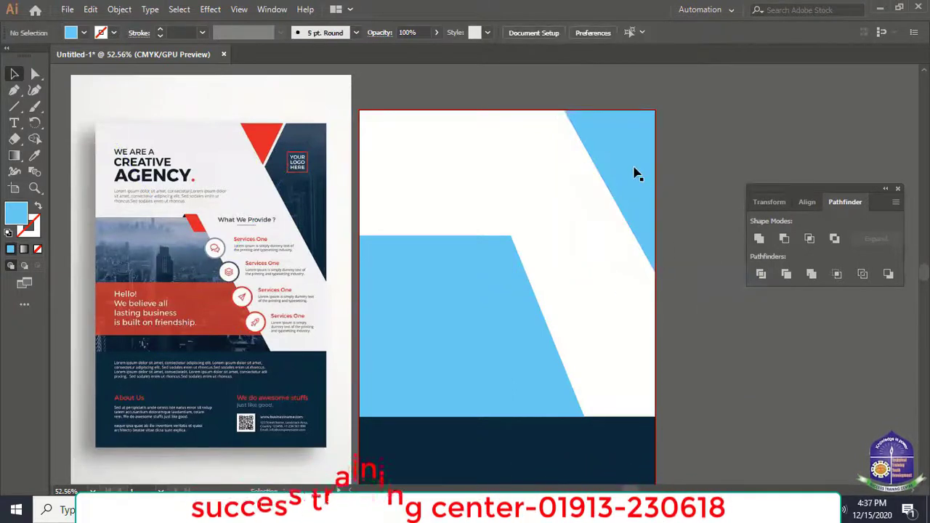
left_click(633, 172)
left_click(585, 138)
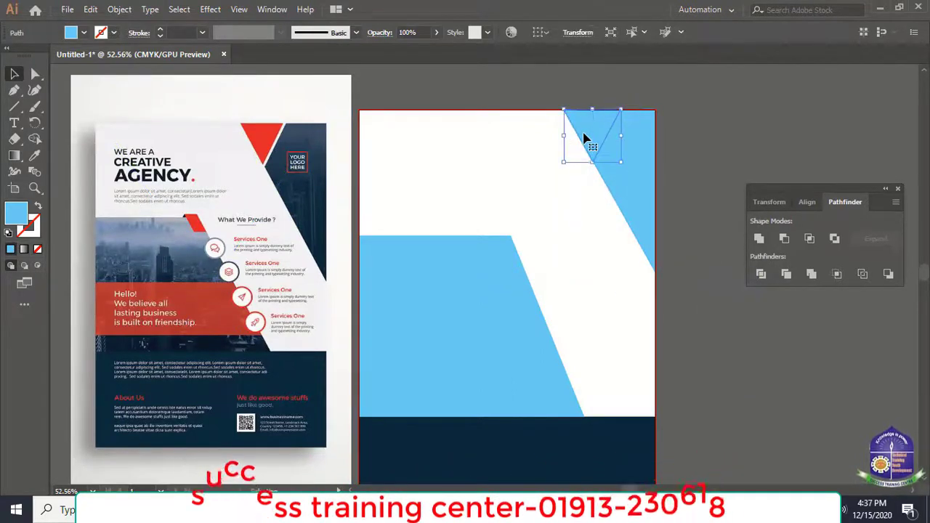
Shift the small triangle left along the artboard's top edge to open a slanted gap, keeping the larger piece against the top edge.
left_click(644, 155)
left_click_drag(644, 155, 643, 171)
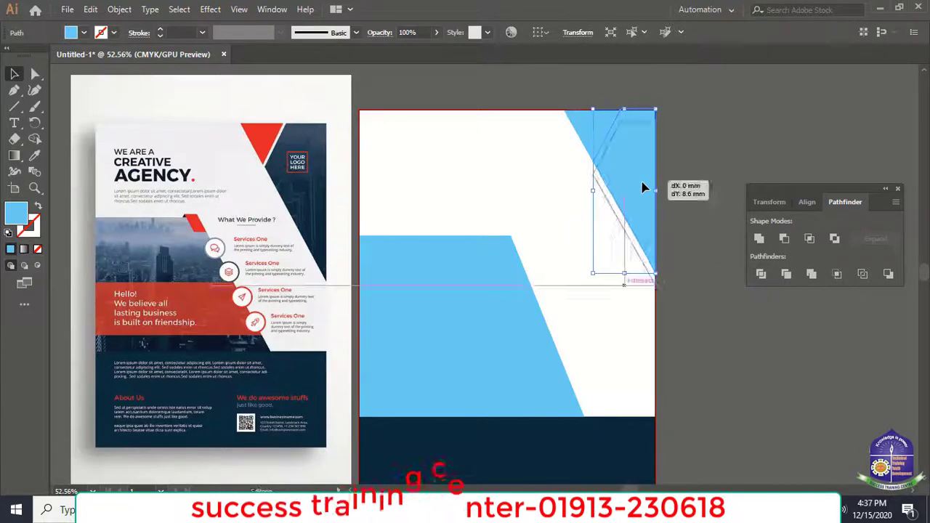
left_click(581, 130)
left_click_drag(586, 125, 571, 124)
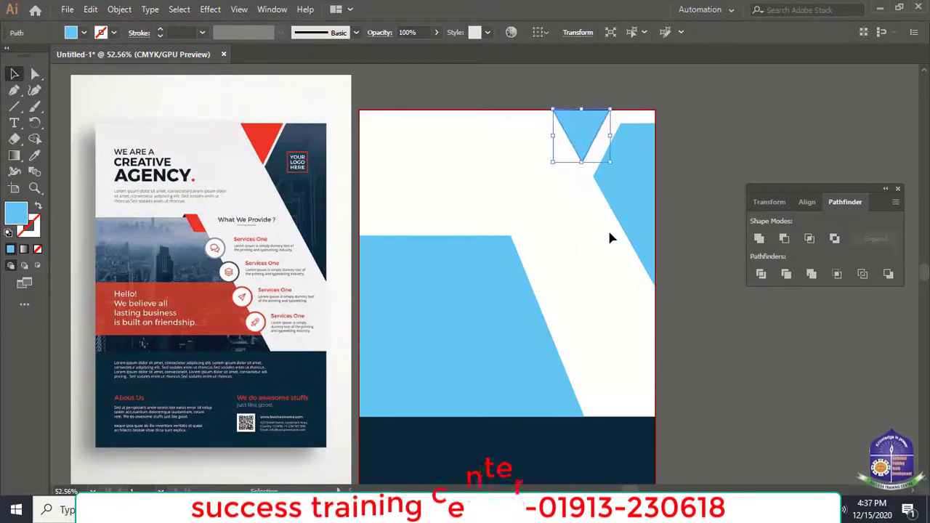
left_click(608, 228)
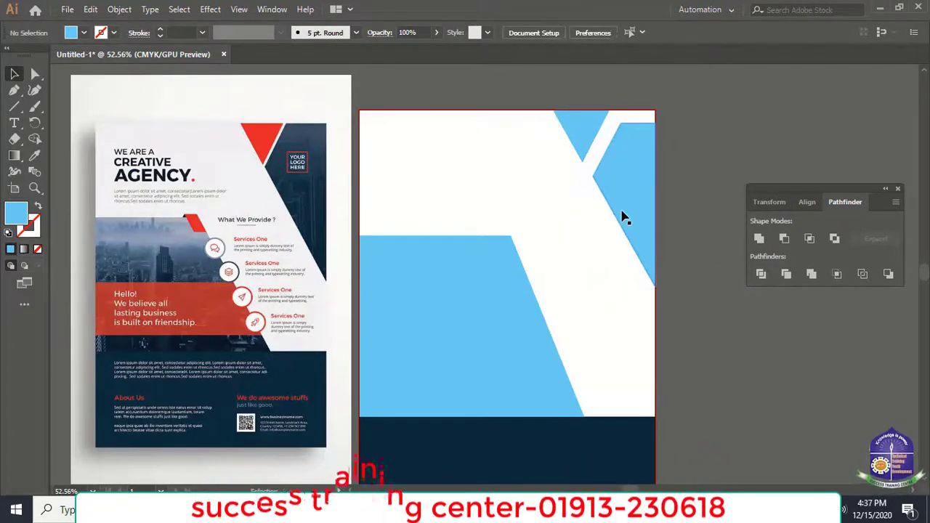
left_click_drag(632, 187, 629, 168)
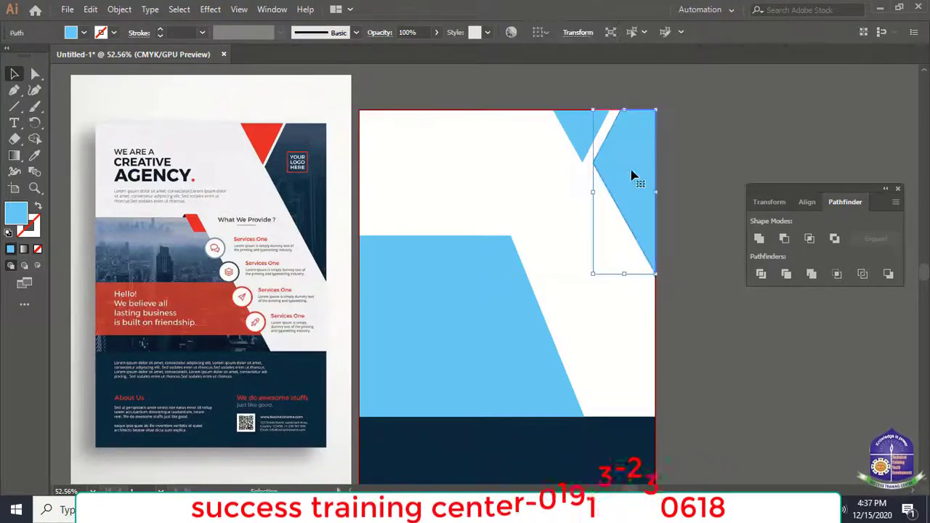
Move the larger corner piece slightly left and down to narrow the slanted gap beside the small triangle.
left_click(689, 169)
left_click(579, 140)
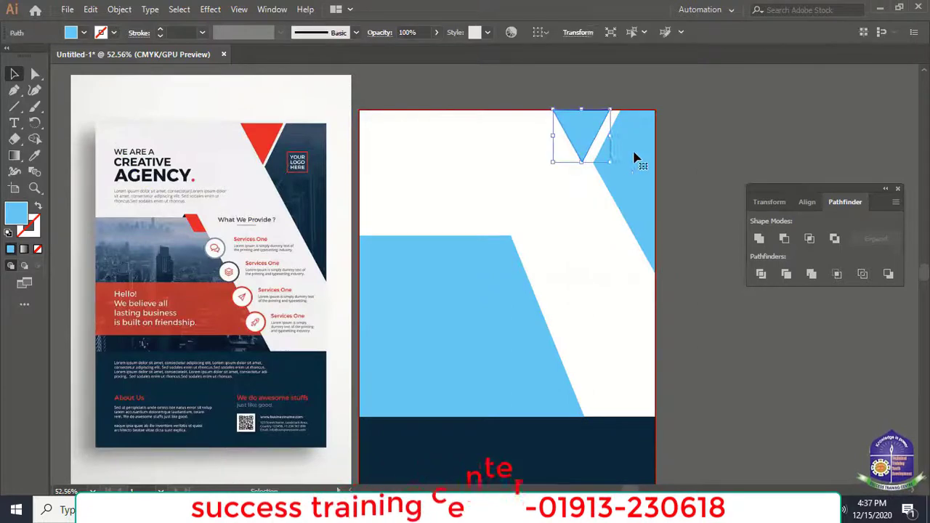
left_click(634, 160)
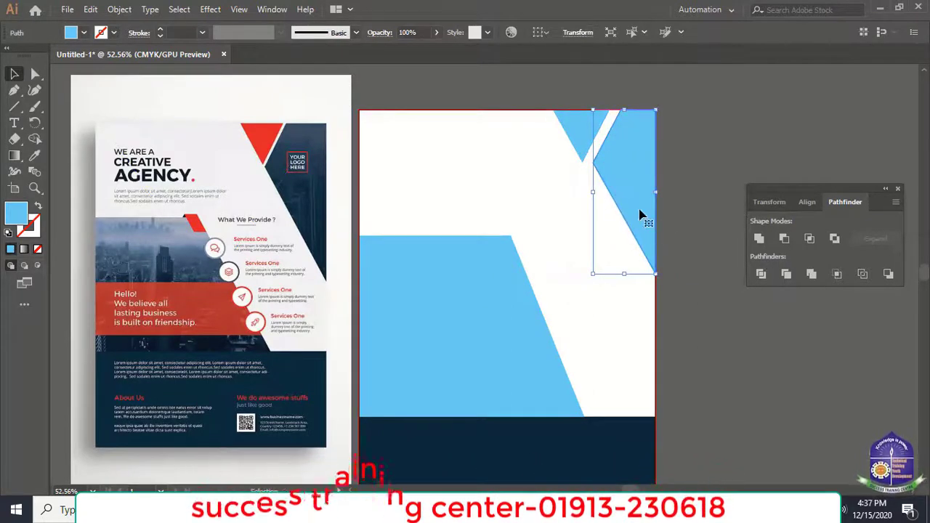
left_click(692, 209)
left_click(630, 185)
left_click_drag(629, 187, 623, 188)
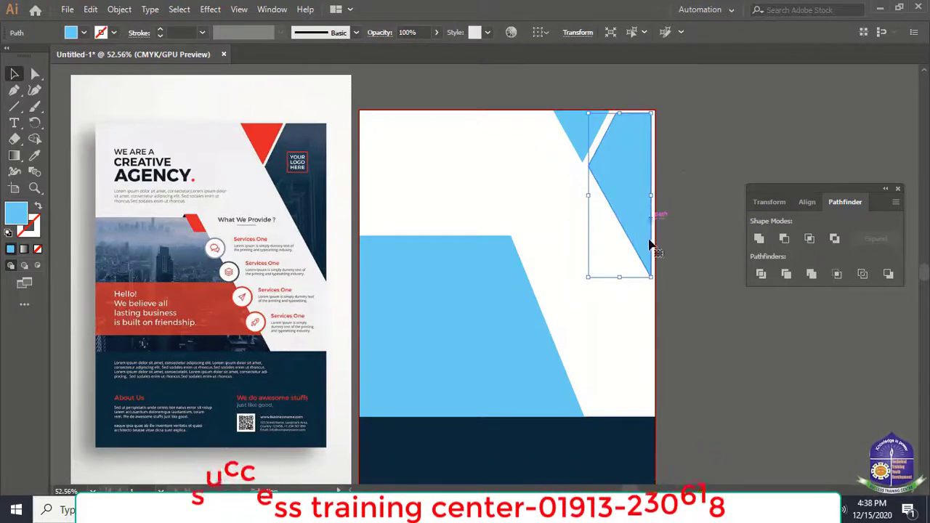
left_click(672, 269)
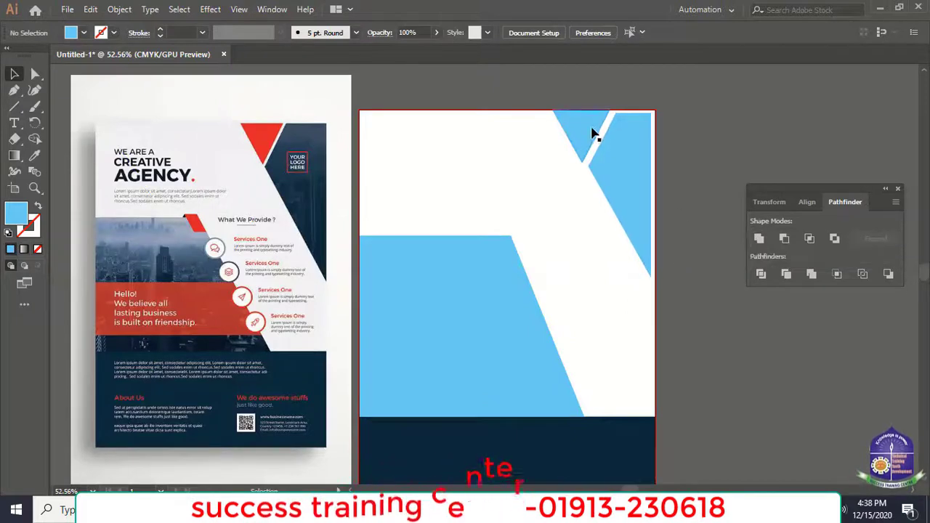
Move the small triangle against the larger corner piece's slanted edge and select both pieces.
left_click(579, 151)
left_click_drag(579, 150, 625, 193)
left_click(587, 206)
left_click(525, 129)
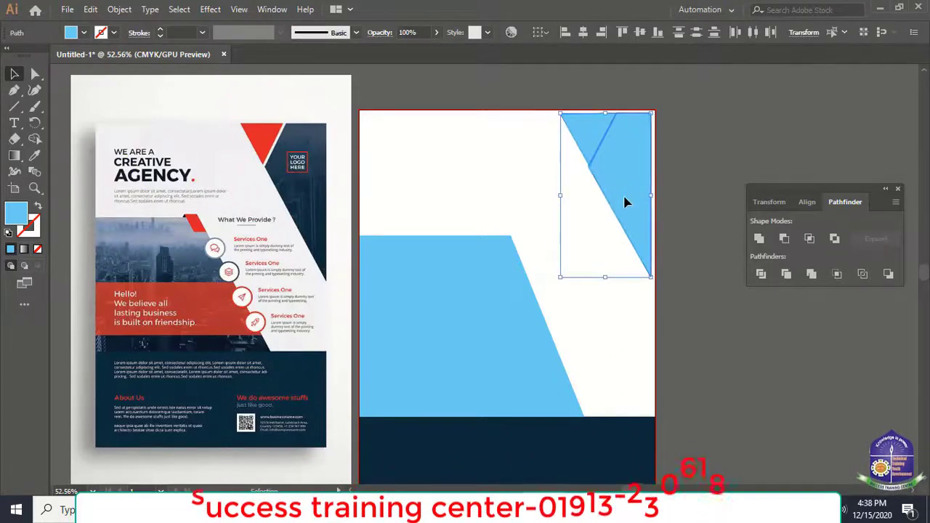
Try to unite the two corner pieces into one shape with Pathfinder and move it slightly left.
left_click(759, 240)
left_click(716, 314)
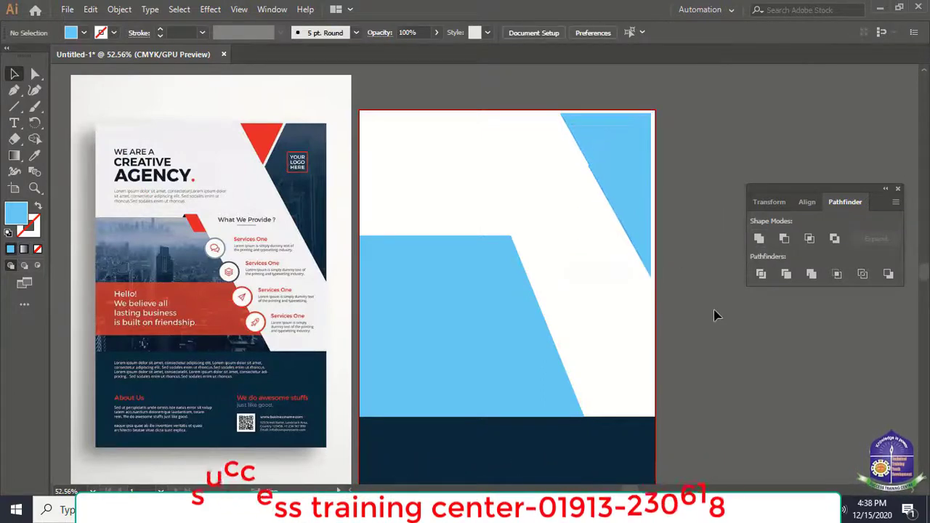
mouse_move(628, 191)
left_mouse_down()
mouse_move(590, 172)
mouse_move(616, 202)
mouse_move(617, 179)
mouse_move(623, 201)
mouse_move(621, 192)
left_mouse_up()
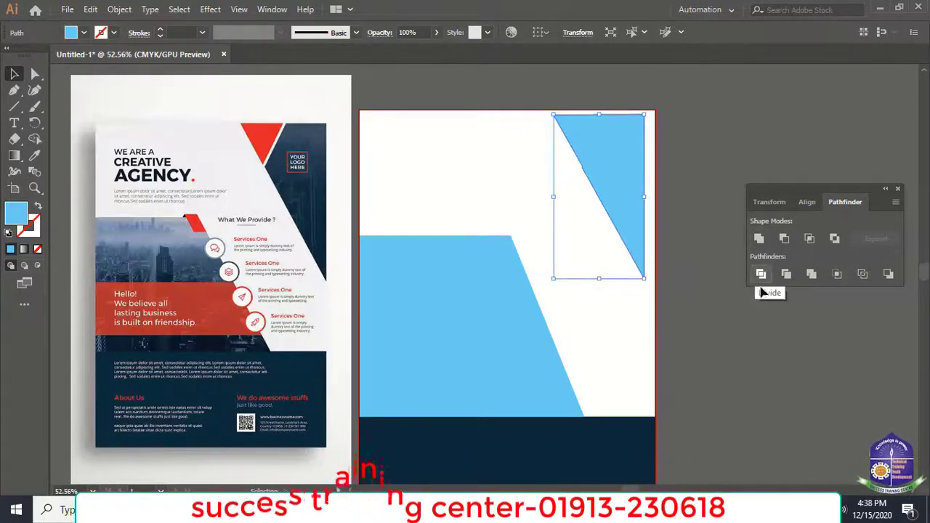
Undo the moves of the united shape and the union of the two corner pieces.
key("ctrl+z")
key("ctrl+z")
key("ctrl+z")
key("ctrl+z")
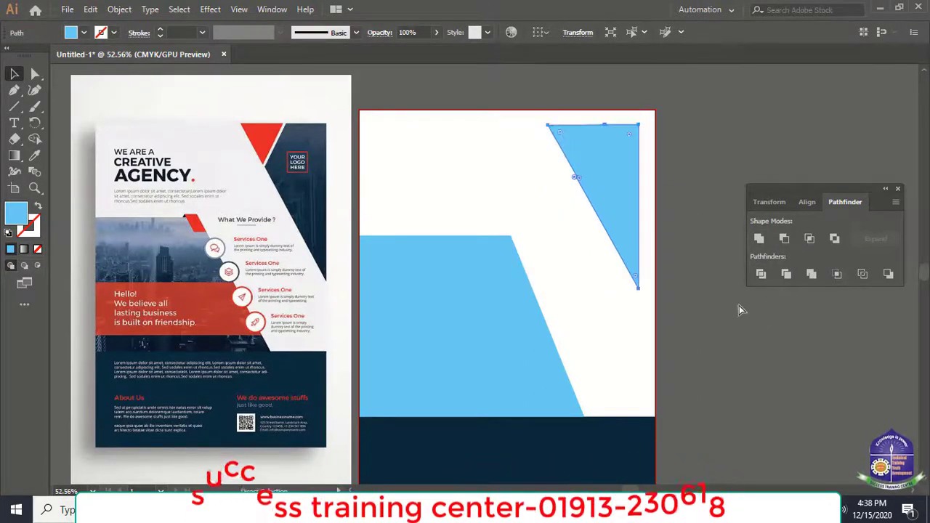
key("ctrl+z")
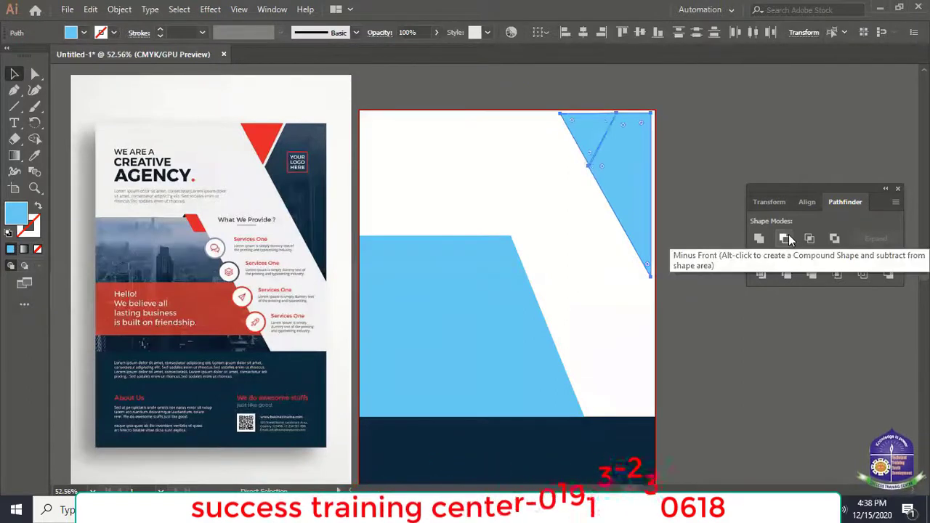
Move the small triangle away from the larger corner piece, left onto the white area above the slanted light blue shape.
left_click(607, 153)
left_click(587, 142)
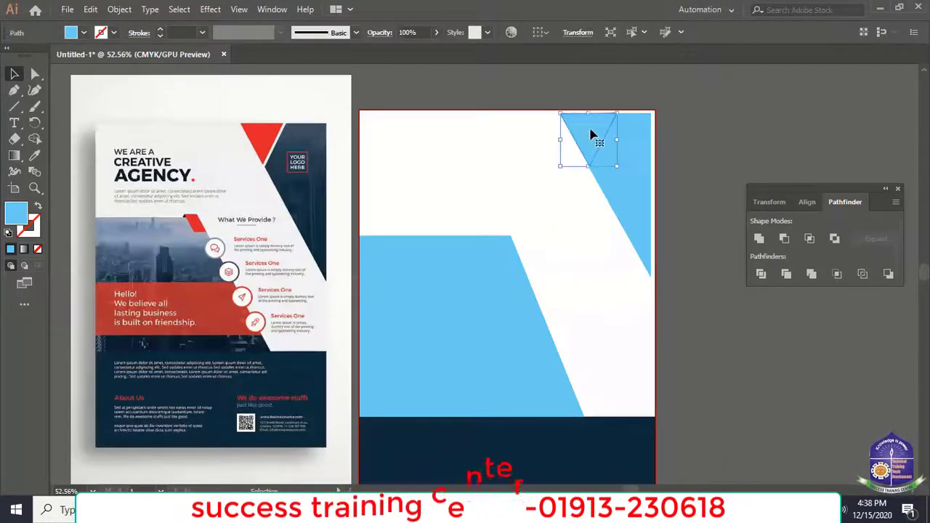
left_click_drag(591, 135, 503, 139)
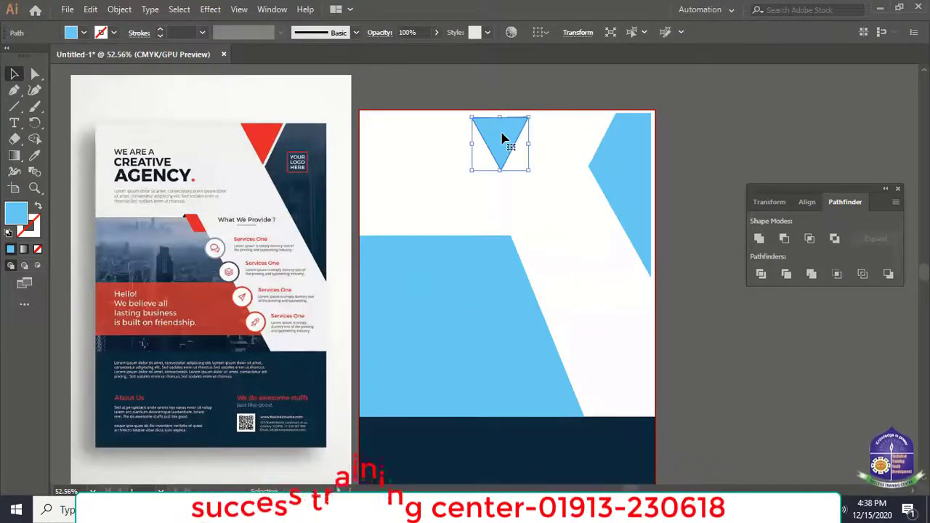
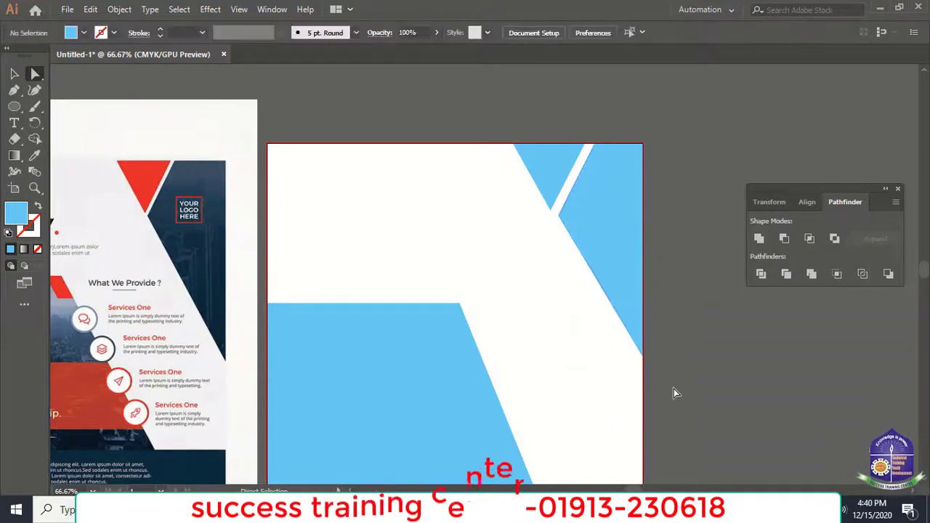
Check the larger corner piece's right-hand anchor points with the Direct Selection tool, and select the whole piece with the Selection tool.
left_click(35, 74)
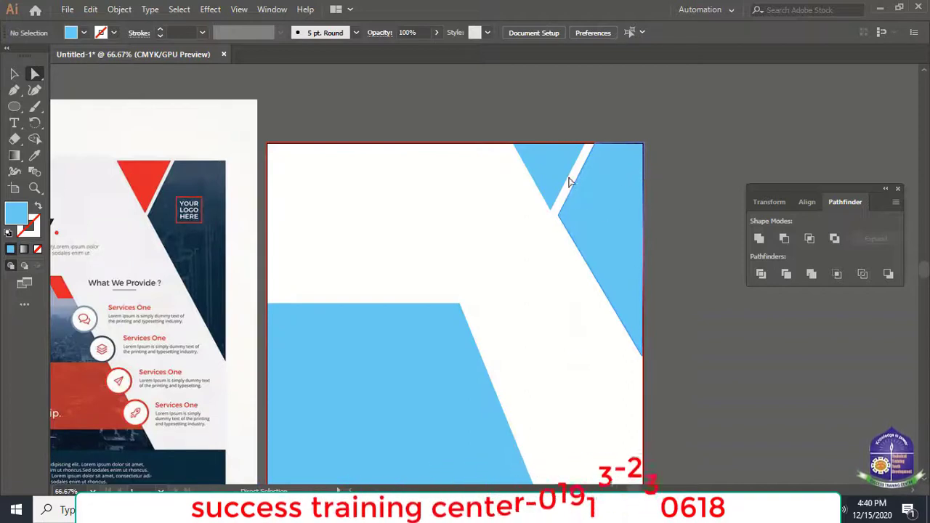
left_click(632, 166)
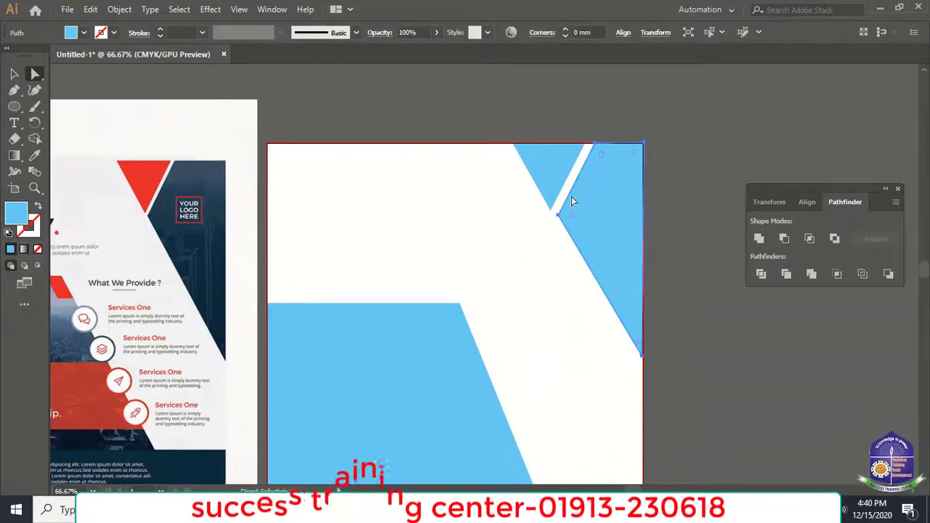
left_click(643, 356)
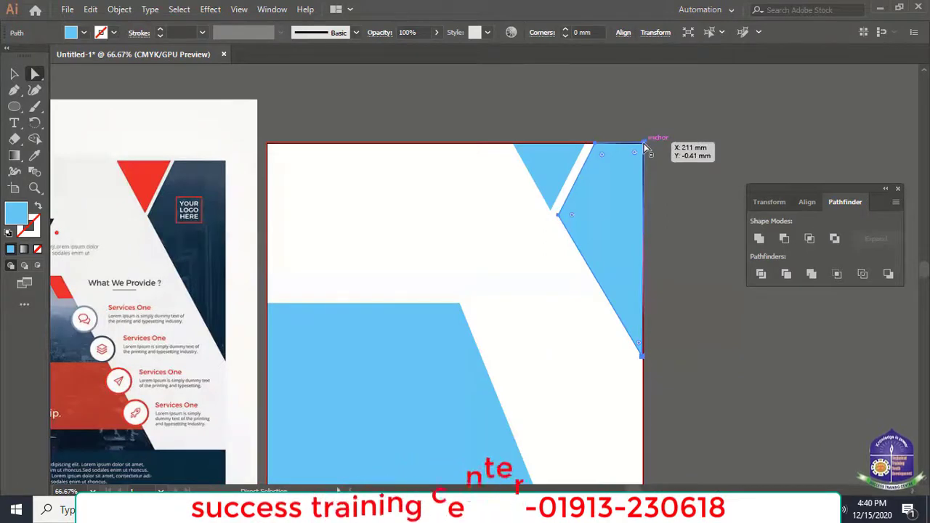
key("v")
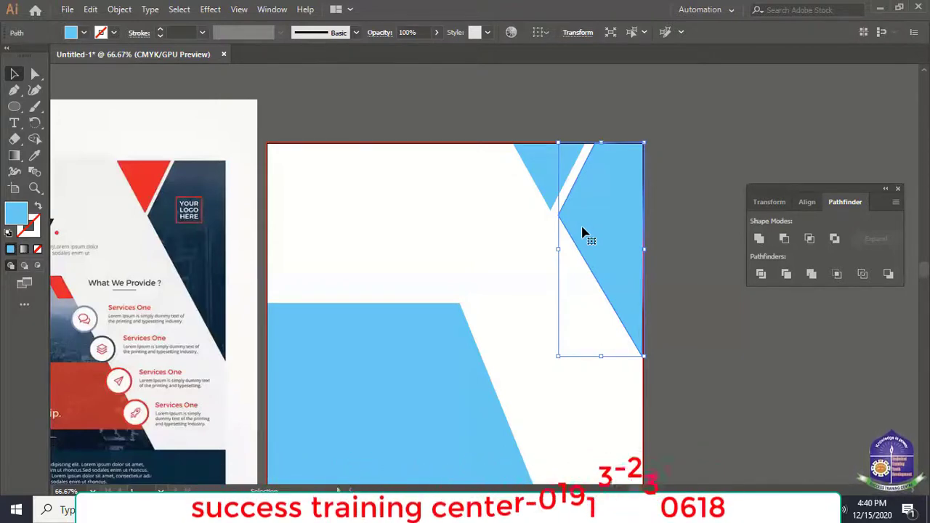
left_click(528, 254)
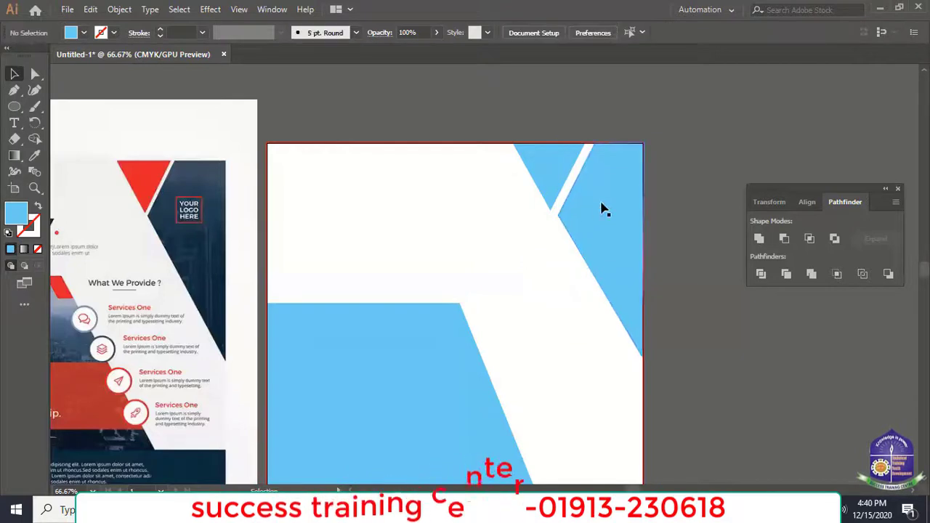
left_click(601, 208)
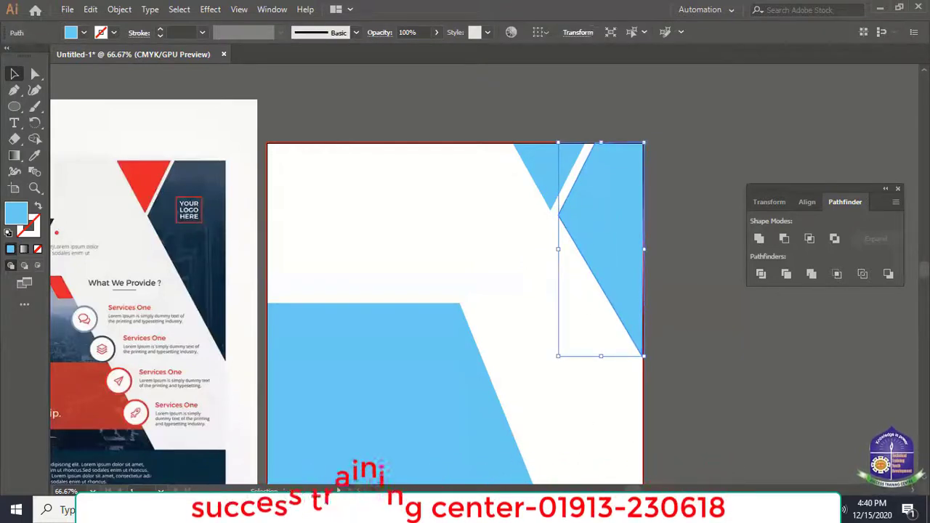
Switch to Chrome, search Google Images for "keyboard arrow keys", preview the full keyboard picture with its arrow keys marked, and return to Illustrator.
key("alt+Tab")
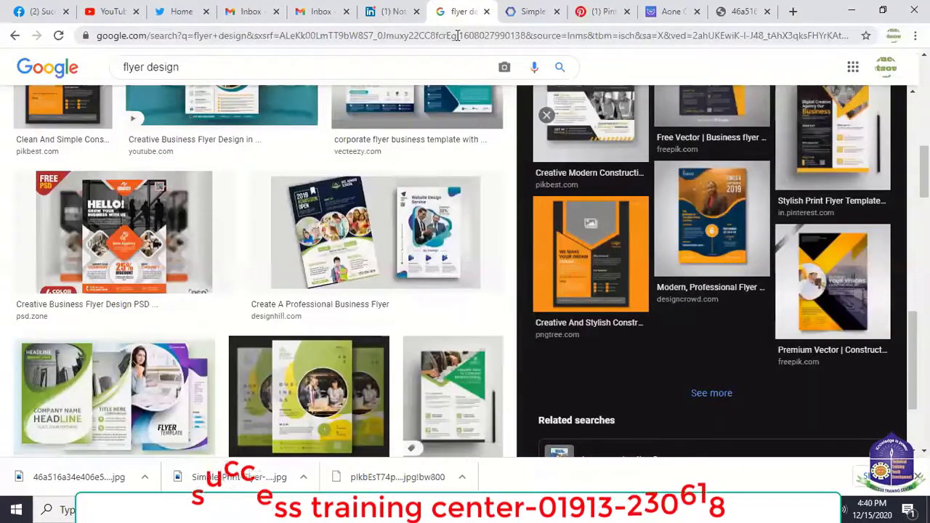
left_click(458, 35)
type("k")
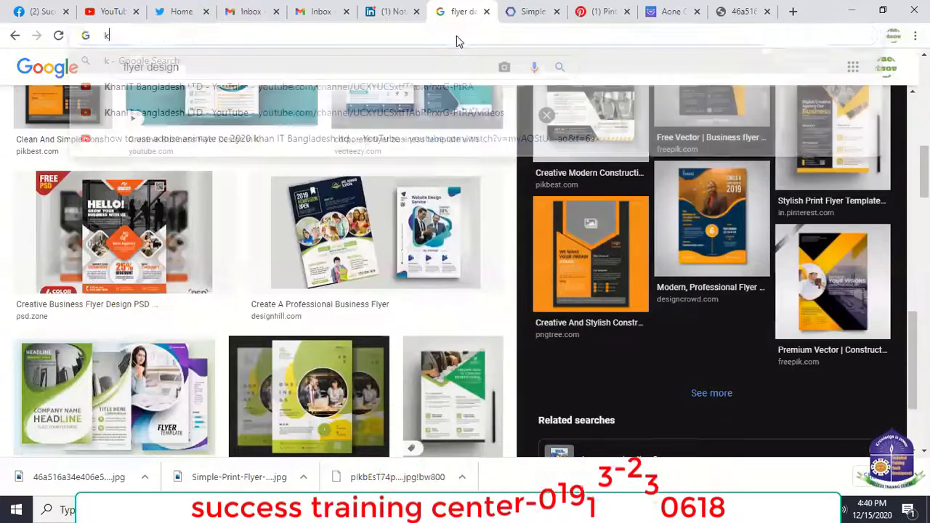
type("eyboard ")
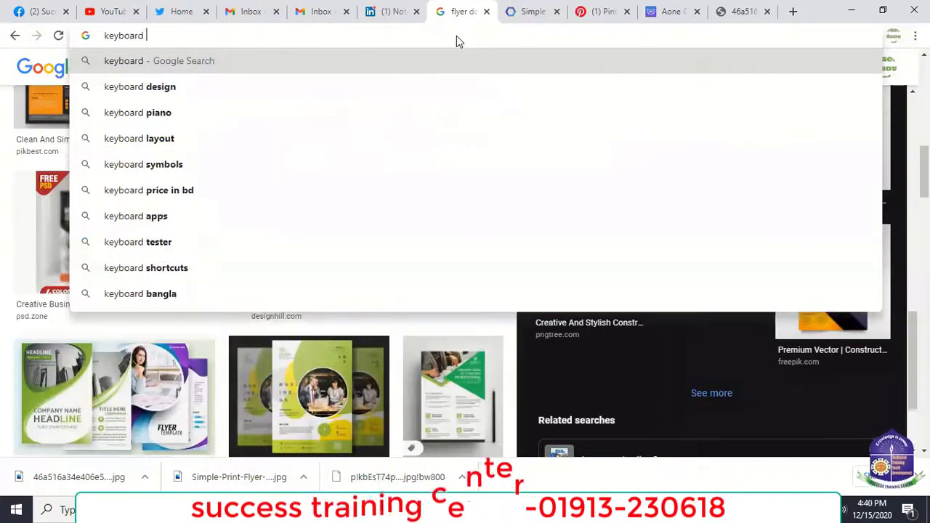
type("arrow ")
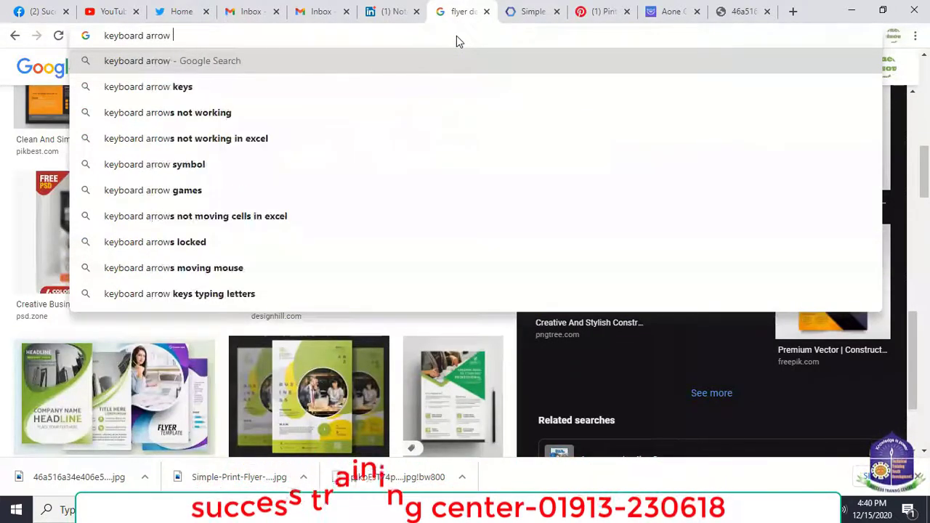
type("keys")
key("Return")
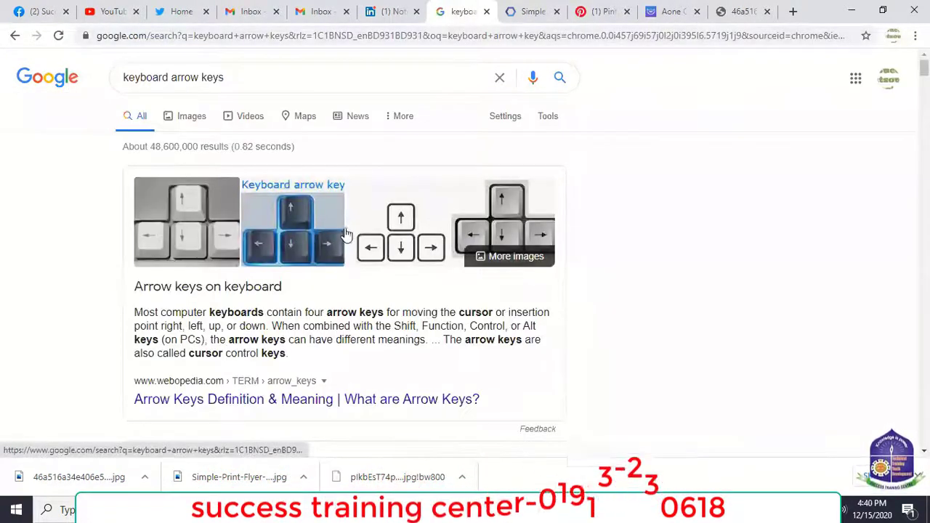
left_click(183, 116)
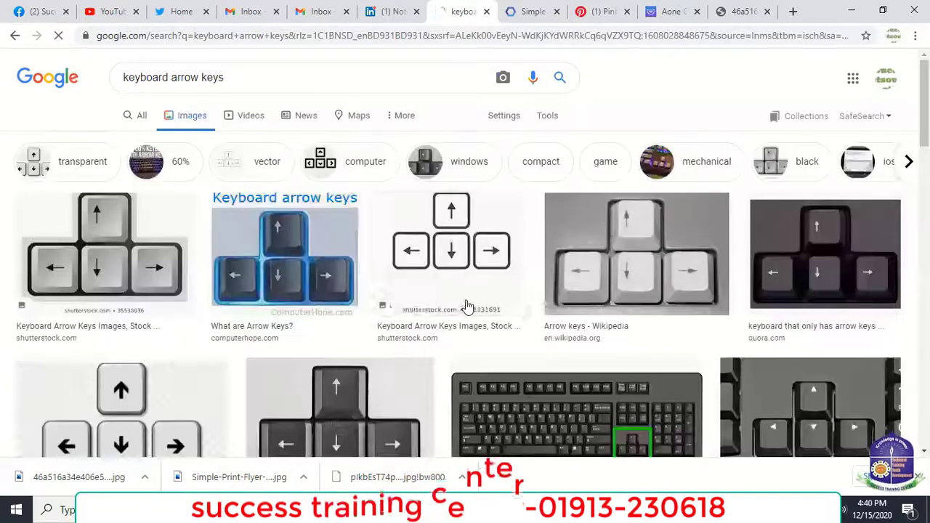
scroll(492, 356, "down", 3)
left_click(644, 232)
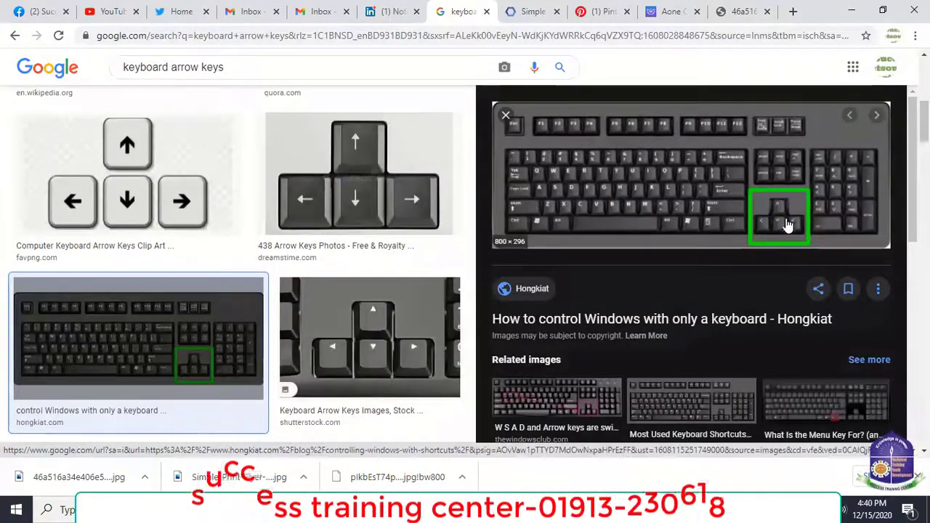
left_click(852, 10)
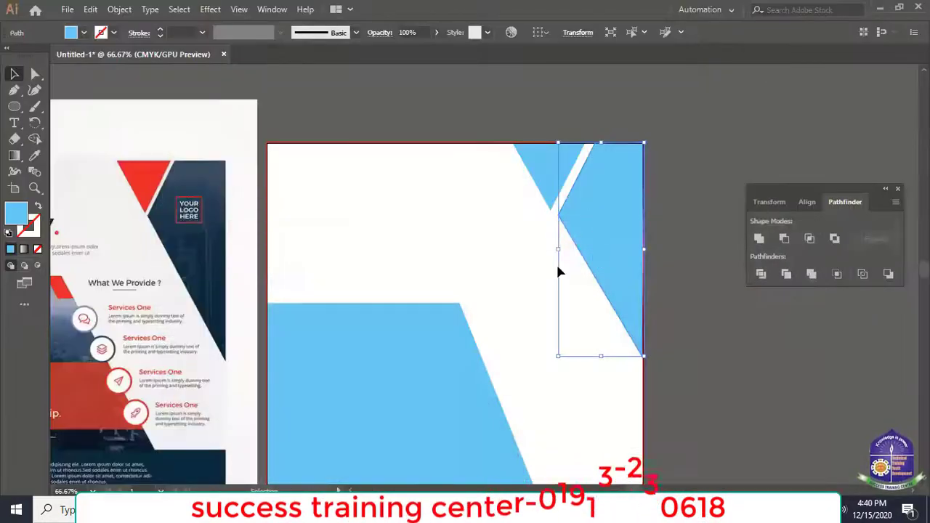
Nudge the left-hand anchor point of the larger corner piece slightly right and down with the Direct Selection tool.
left_click(483, 248)
left_click(595, 228)
left_click(523, 236)
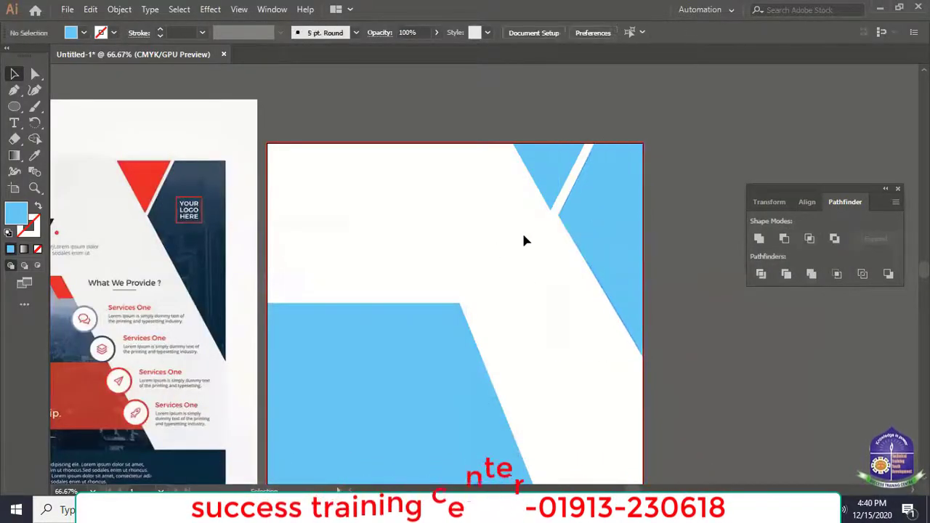
left_click(586, 225)
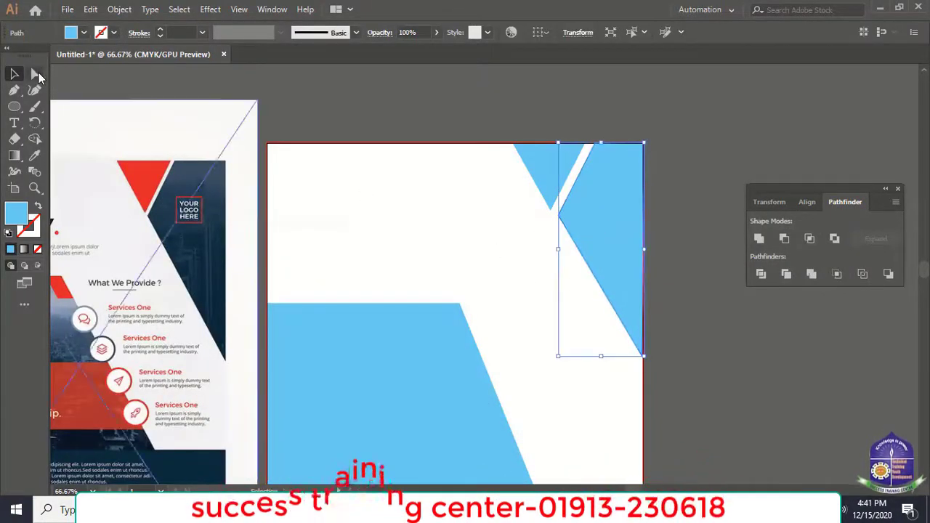
left_click(36, 74)
left_click(559, 216)
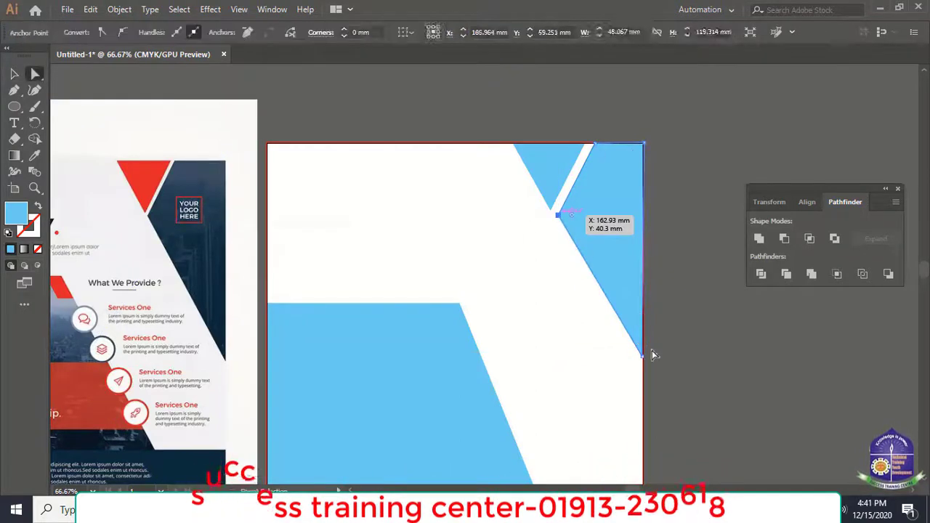
left_click(742, 345)
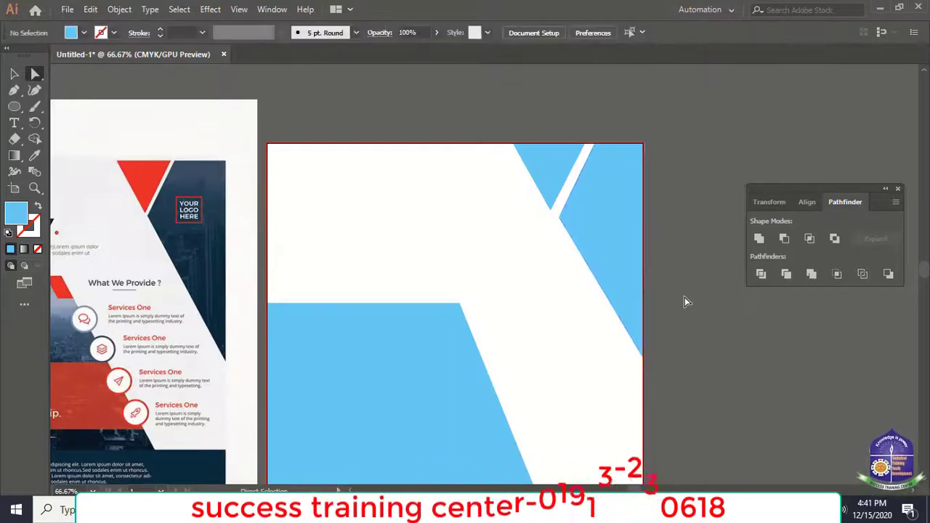
Fill the small triangle with the red sampled from the reference flyer's triangle using the Eyedropper tool.
left_click(554, 173)
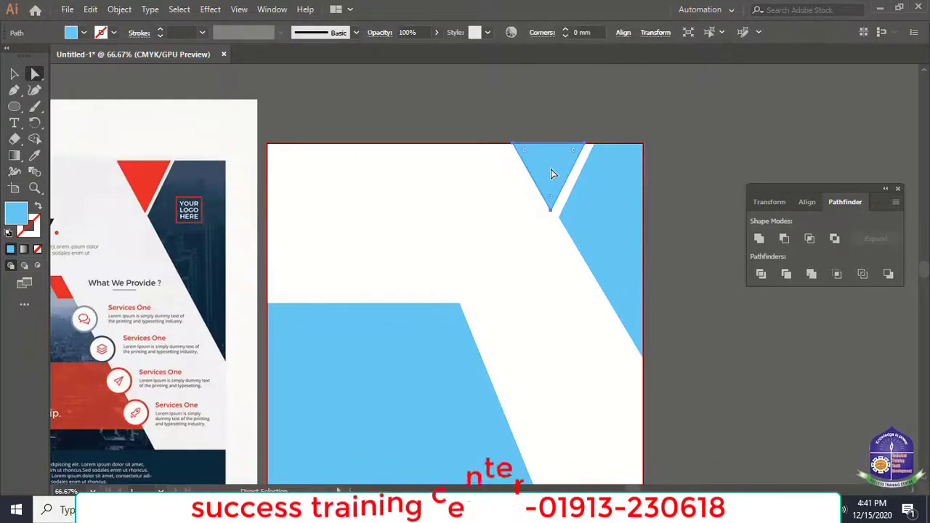
left_click(137, 180, "shift")
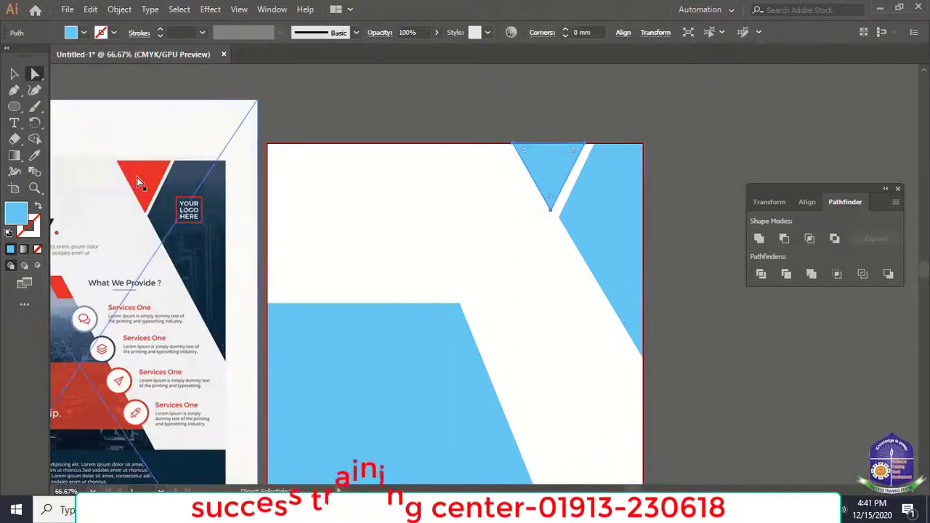
left_click(35, 157)
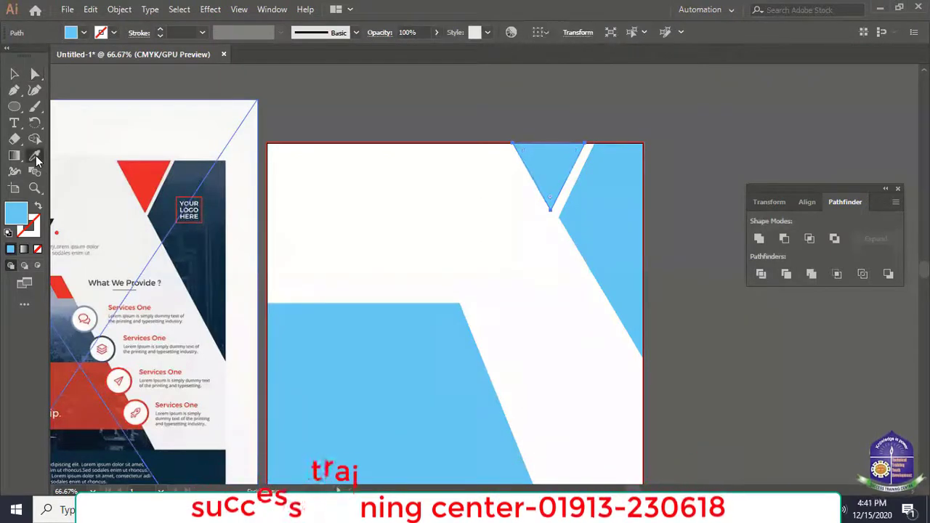
left_click(143, 170)
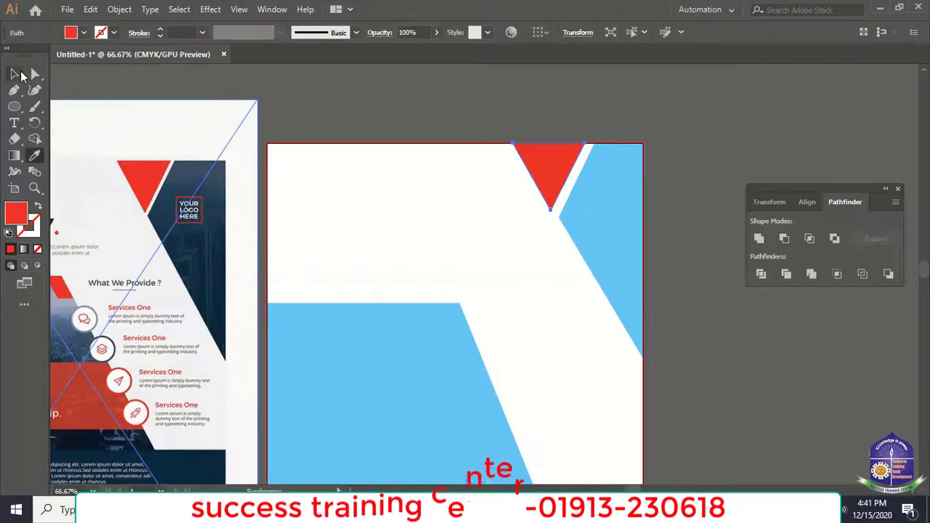
left_click(16, 74)
left_click(366, 234)
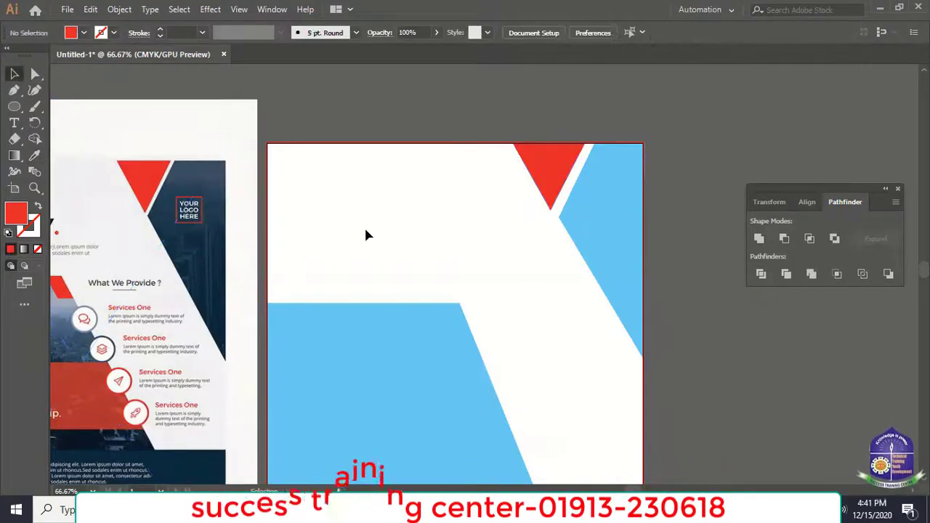
Move the red triangle slightly right towards the larger corner piece to leave only a thin white gap between them.
scroll(635, 187, "down", 1)
left_click(623, 185)
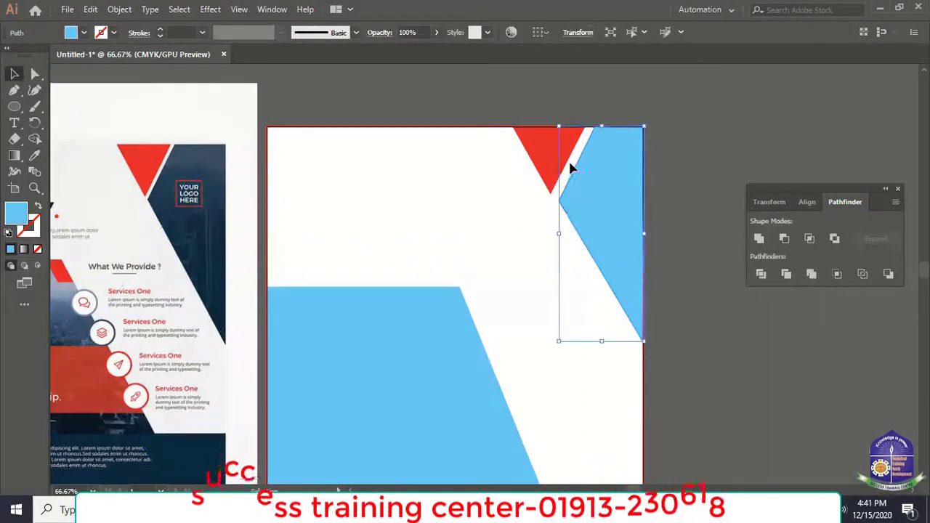
left_click(504, 179)
left_click_drag(547, 160, 557, 156)
left_click(529, 214)
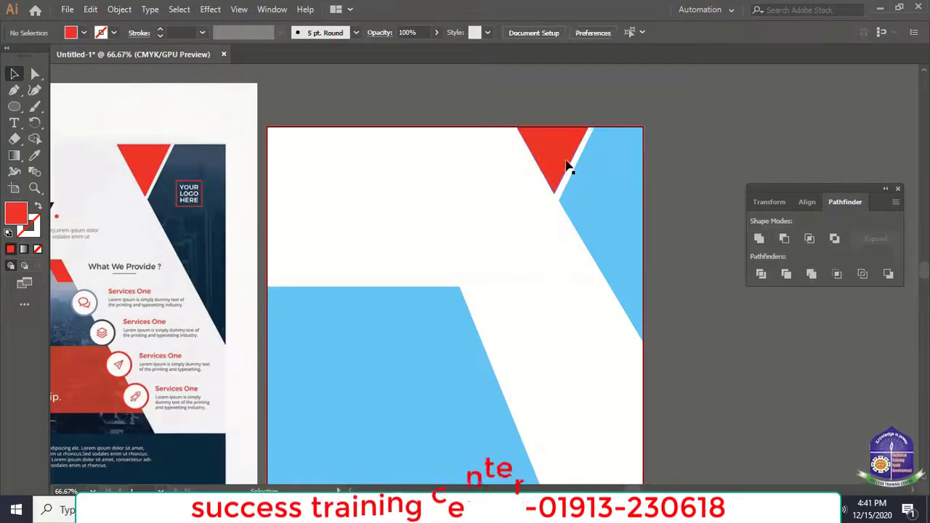
left_click(564, 157)
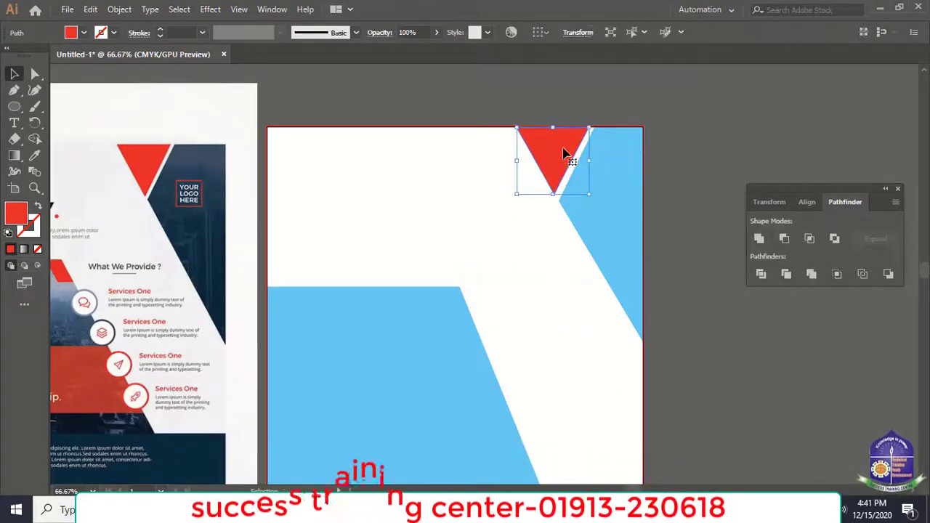
left_click_drag(564, 153, 565, 152)
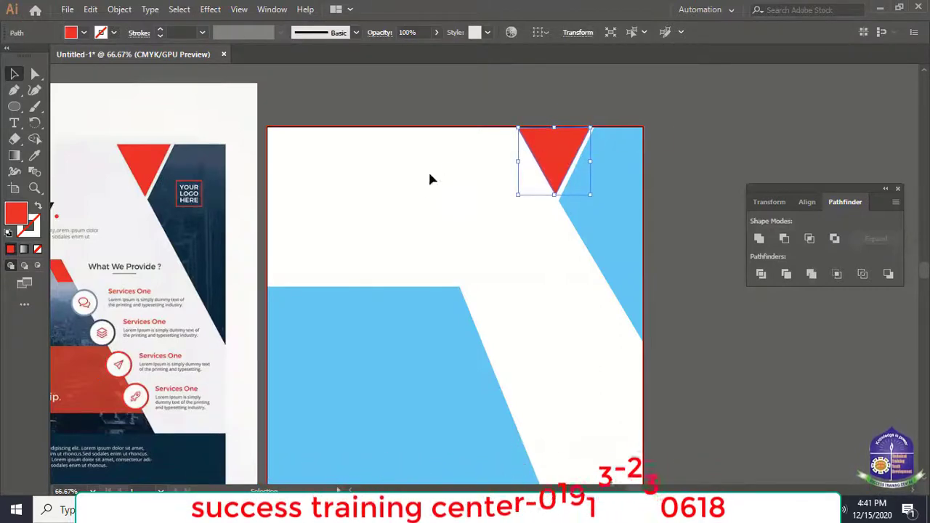
left_click(425, 199)
left_click(565, 145)
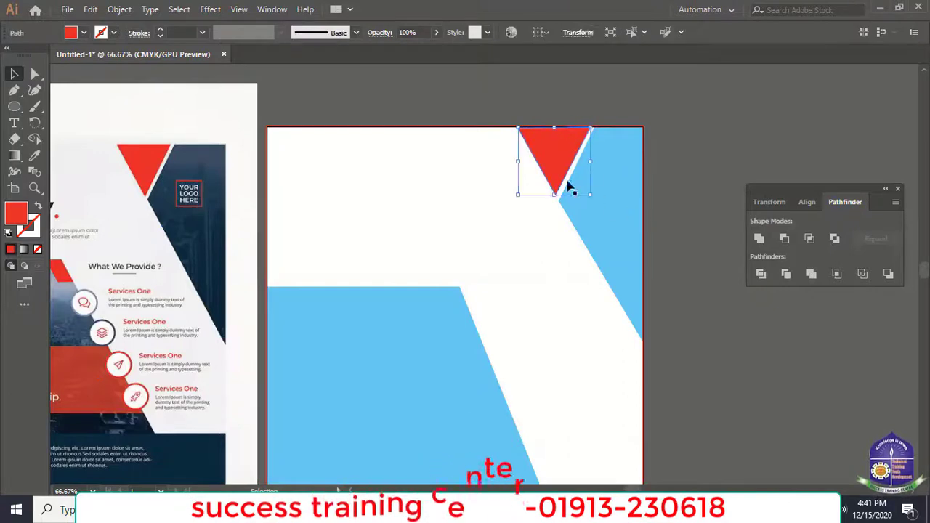
left_click(541, 234)
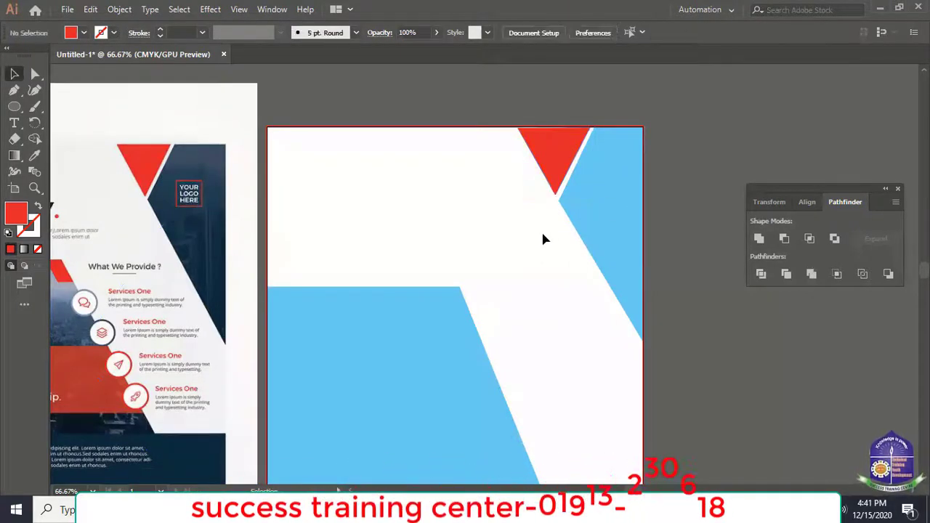
Nudge the red triangle's upper-left anchor point slightly left with the Direct Selection tool.
left_click(561, 143)
key("a")
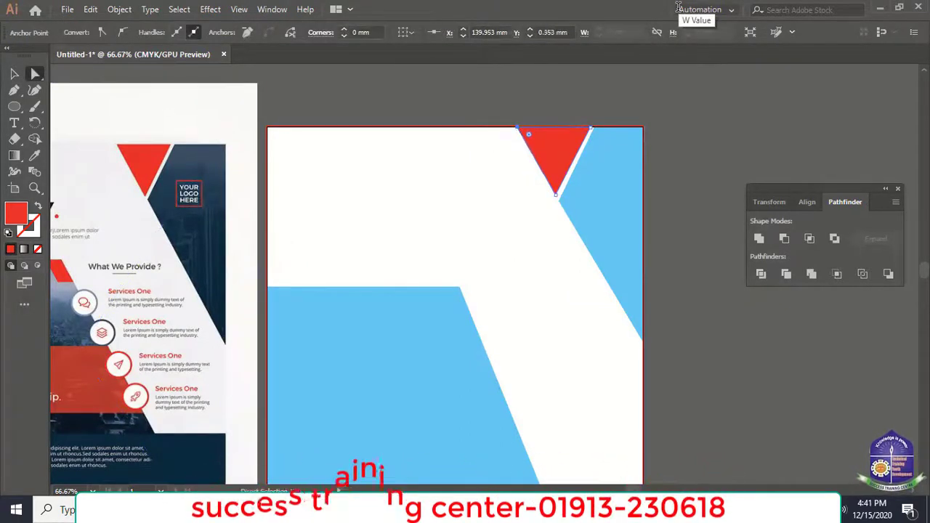
left_click(16, 74)
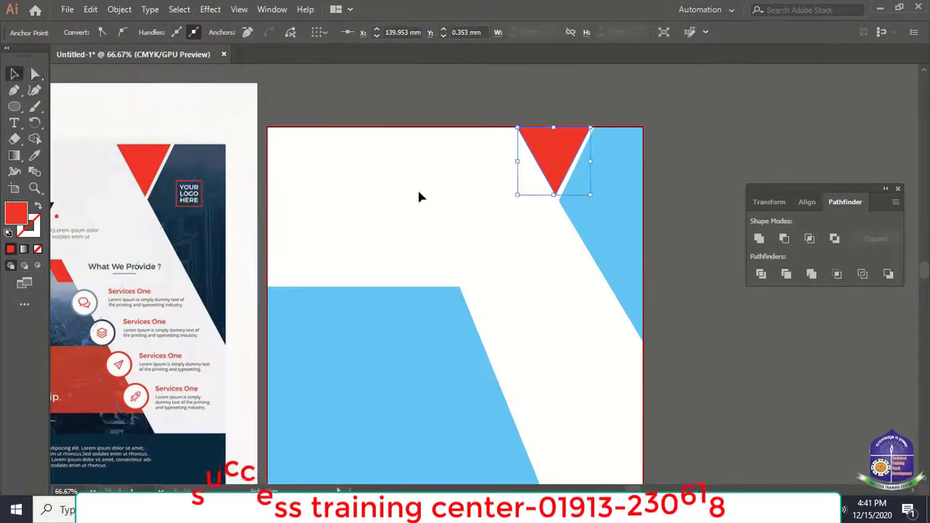
left_click(444, 222)
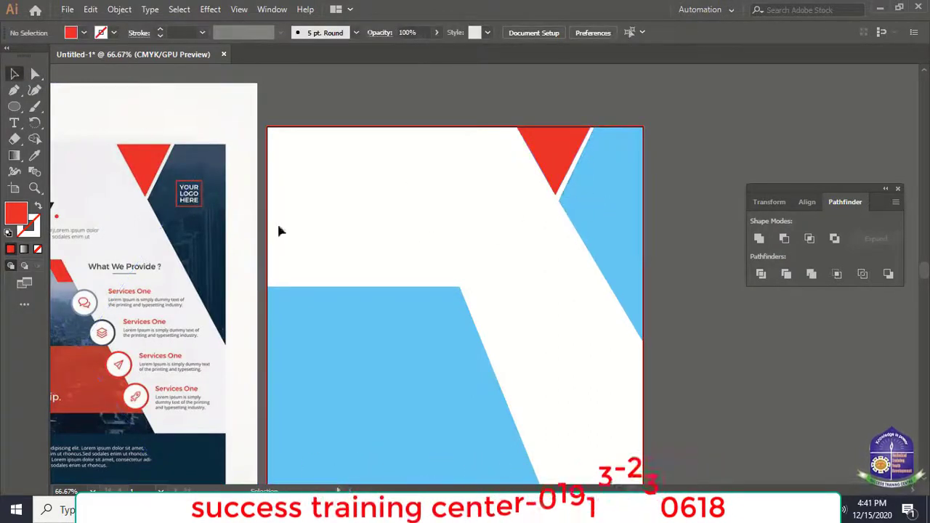
Compare the whole page with the reference flyer at 50% zoom, checking the slanted blue shape and the larger corner piece.
scroll(404, 333, "down", 2)
left_click_drag(453, 222, 517, 193)
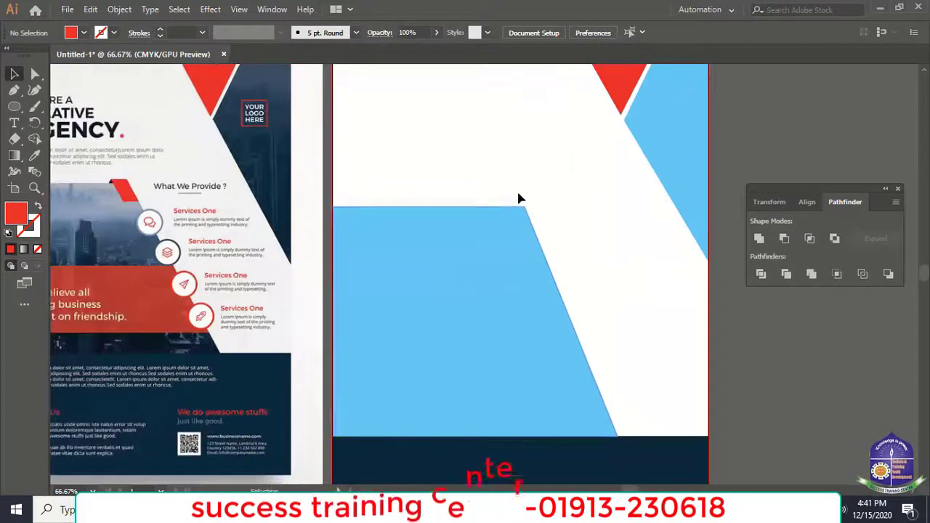
key("ctrl+minus")
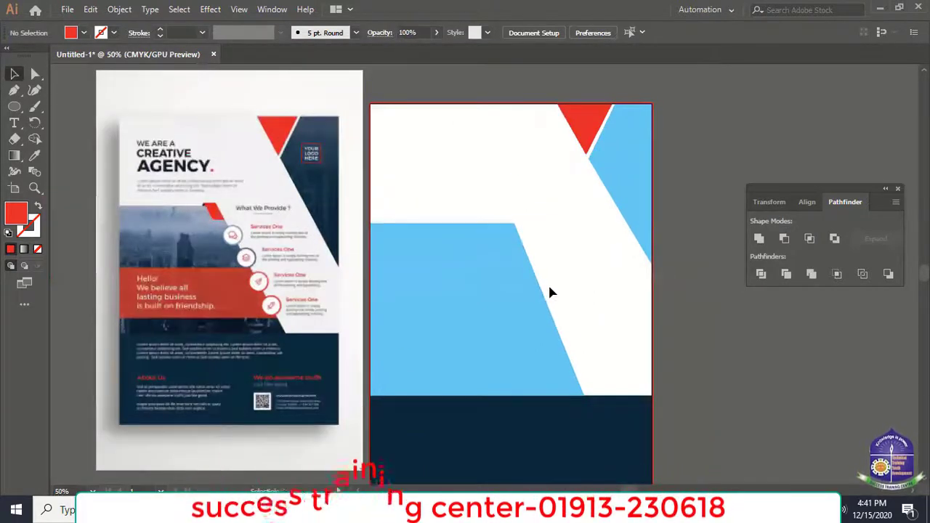
left_click(492, 301)
left_click(642, 167)
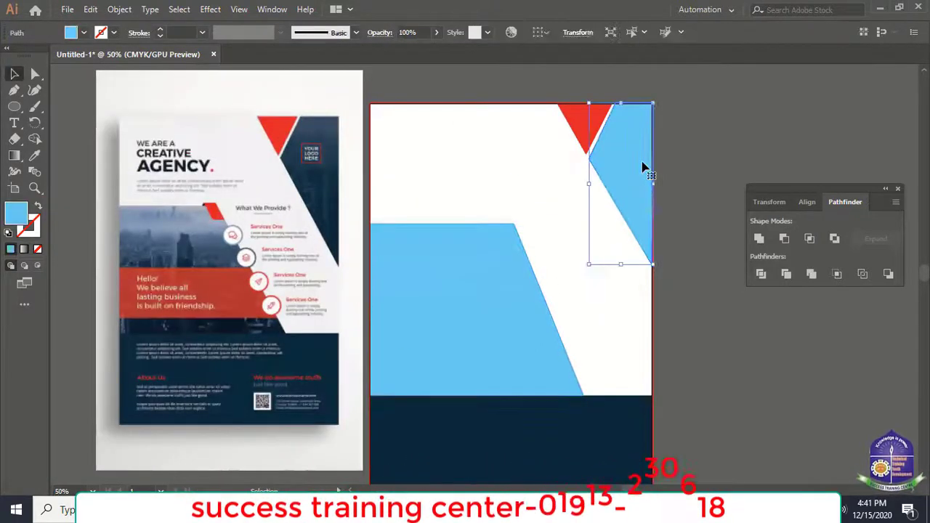
left_click(609, 293)
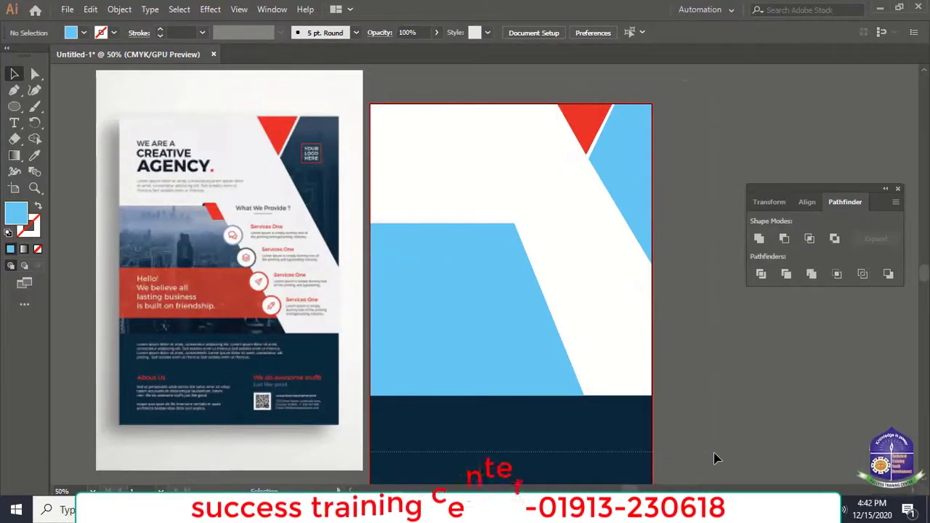
key("ctrl+a")
left_click(747, 423)
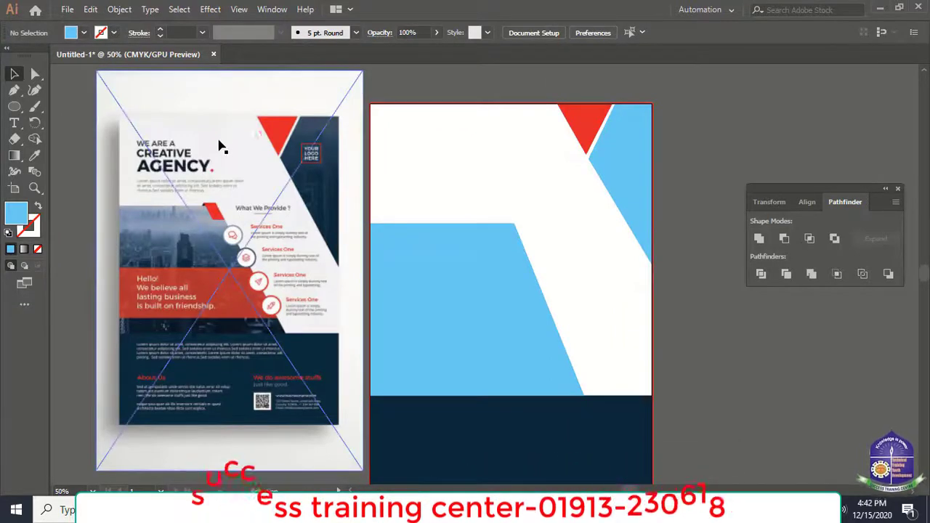
left_click(454, 314)
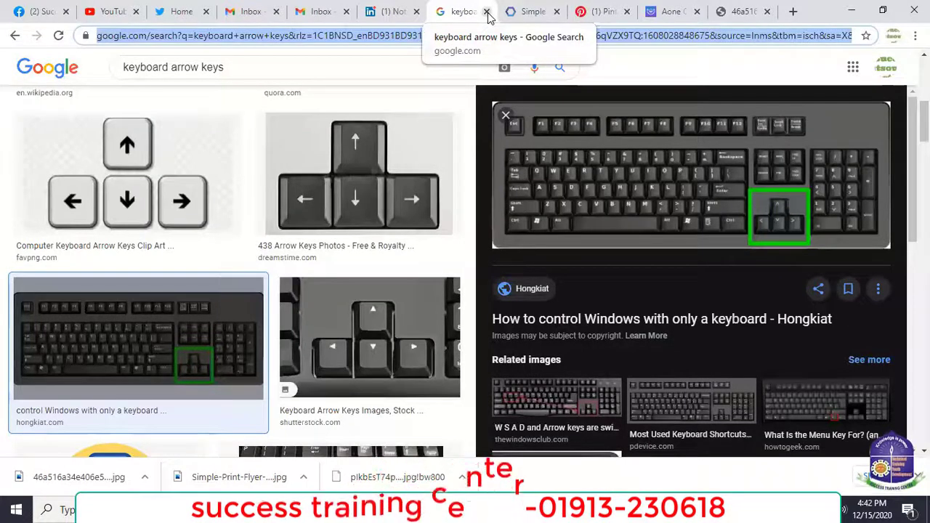
In Chrome, close the keyboard search tab and the four flyer reference tabs after it, including the Pinterest pin.
left_click(487, 11)
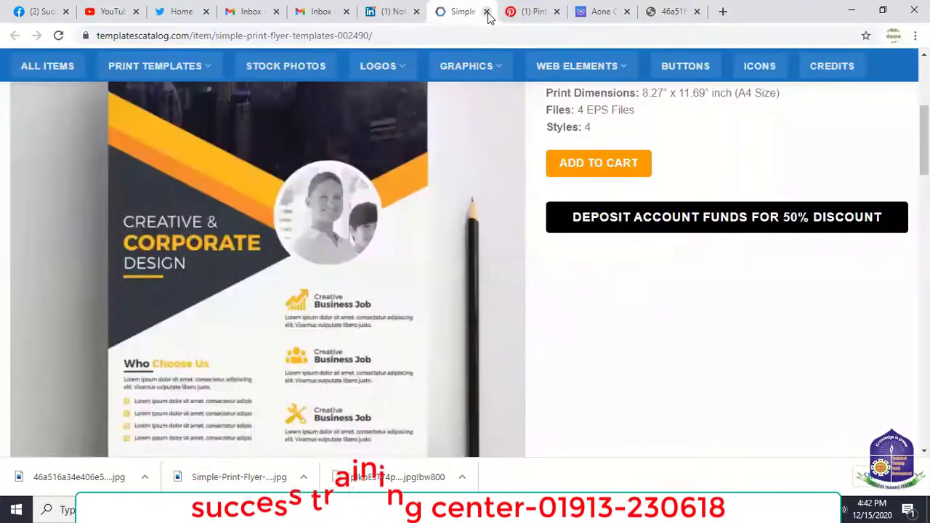
left_click(487, 11)
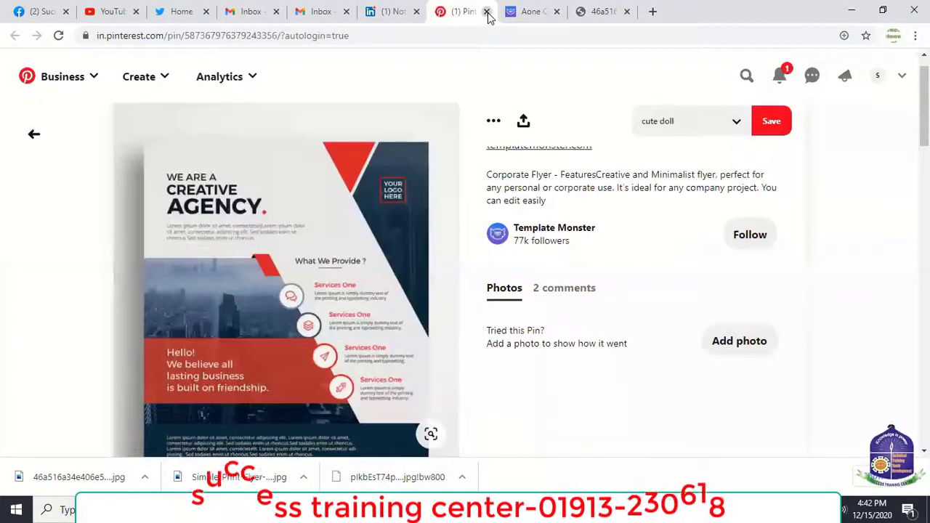
left_click(487, 11)
left_click(487, 12)
left_click(487, 12)
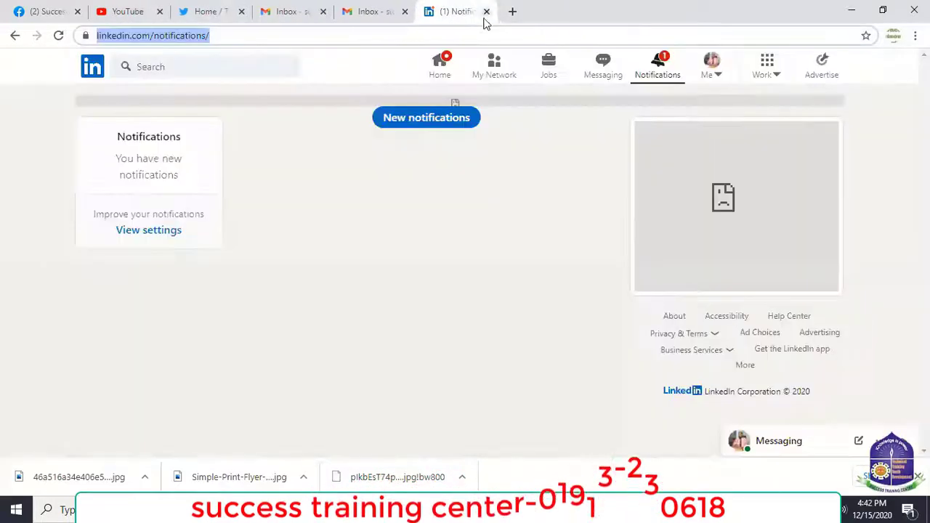
Search the web for pexels in a new browser tab.
left_click(513, 17)
left_click(508, 35)
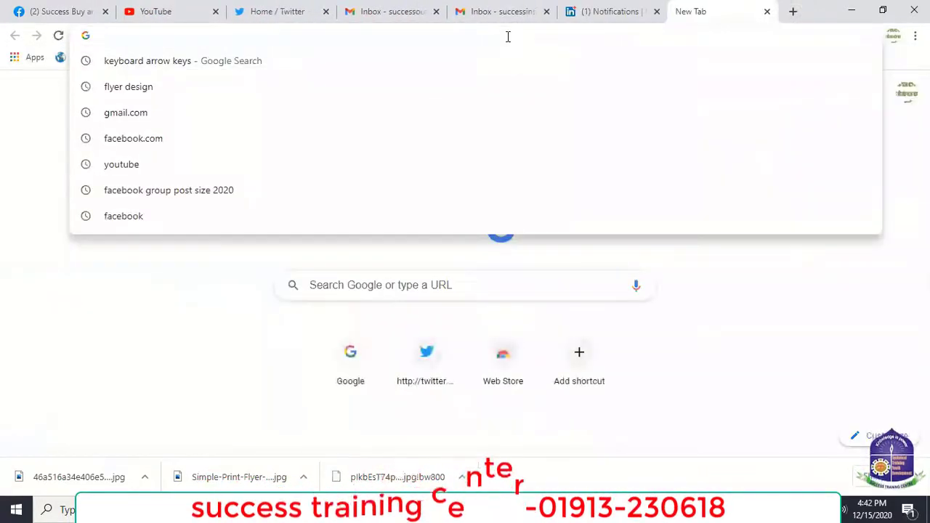
type("pxeel")
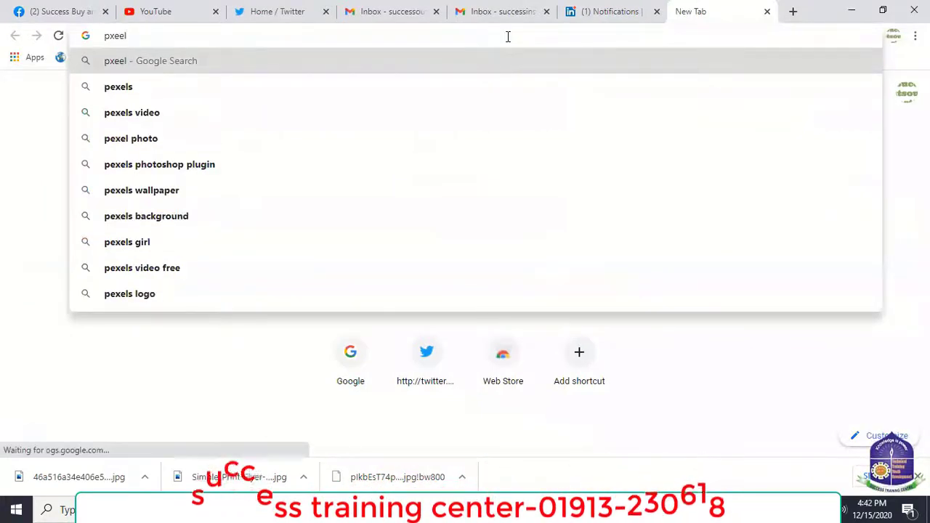
key("BackSpace")
key("BackSpace")
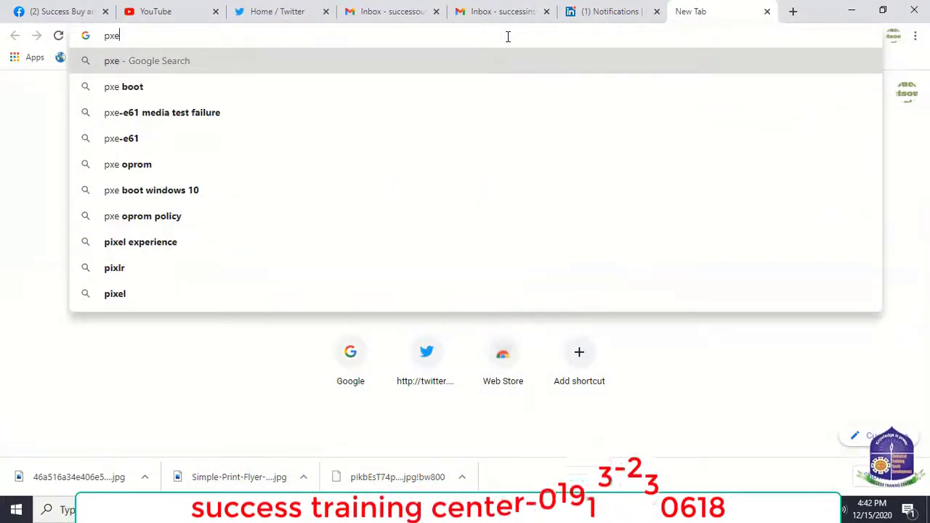
type("l")
key("BackSpace")
key("BackSpace")
key("BackSpace")
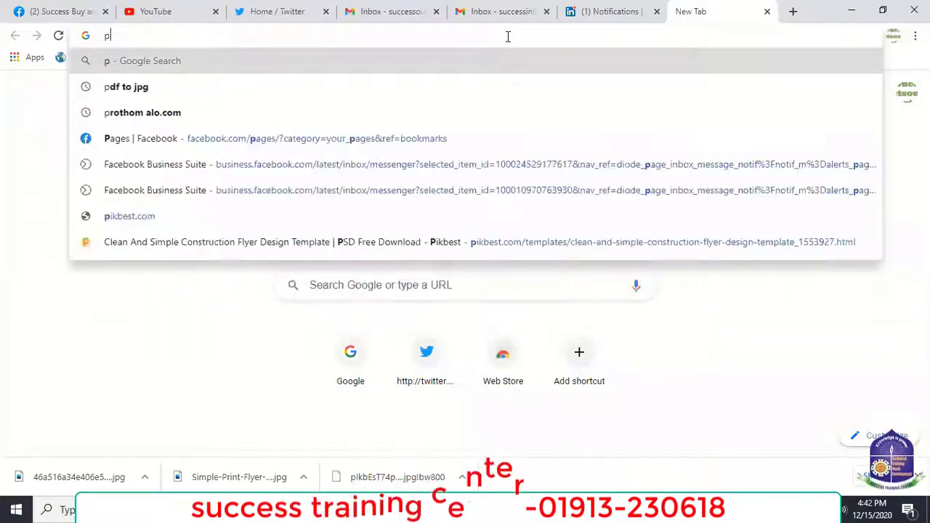
type("ez")
key("BackSpace")
type("x")
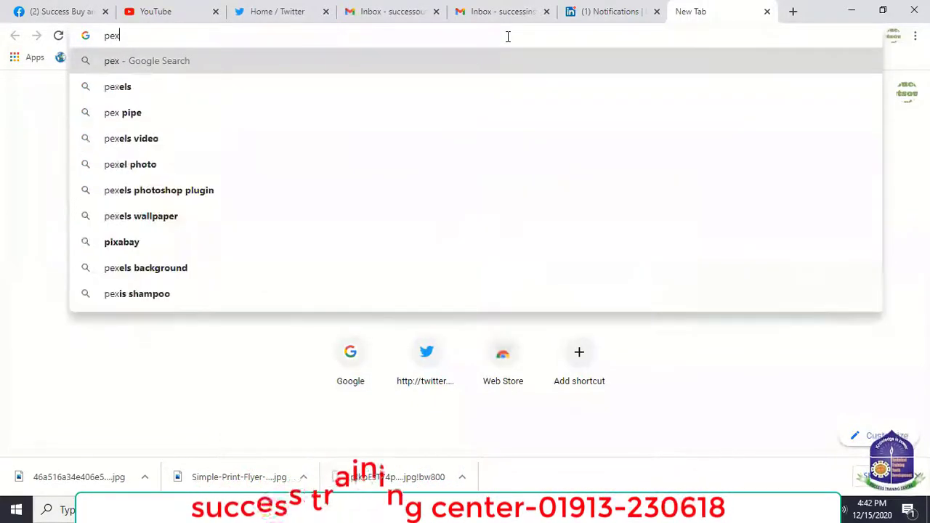
type("els")
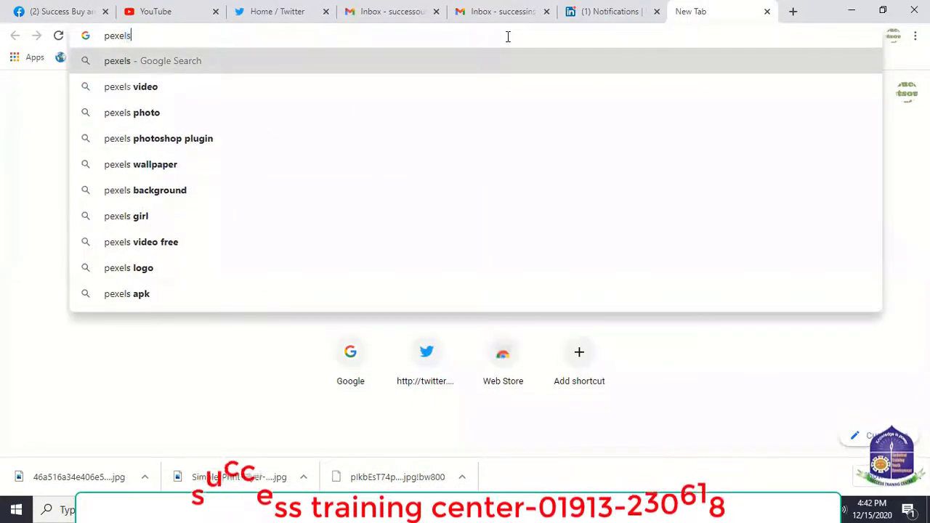
key("Return")
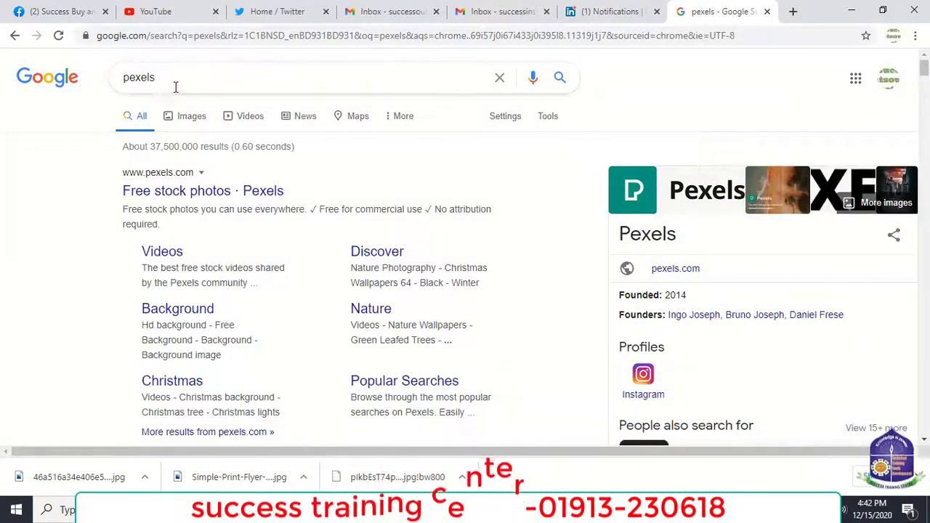
Open the Pexels free stock photos site from the search results and select its full web address.
left_click(194, 191)
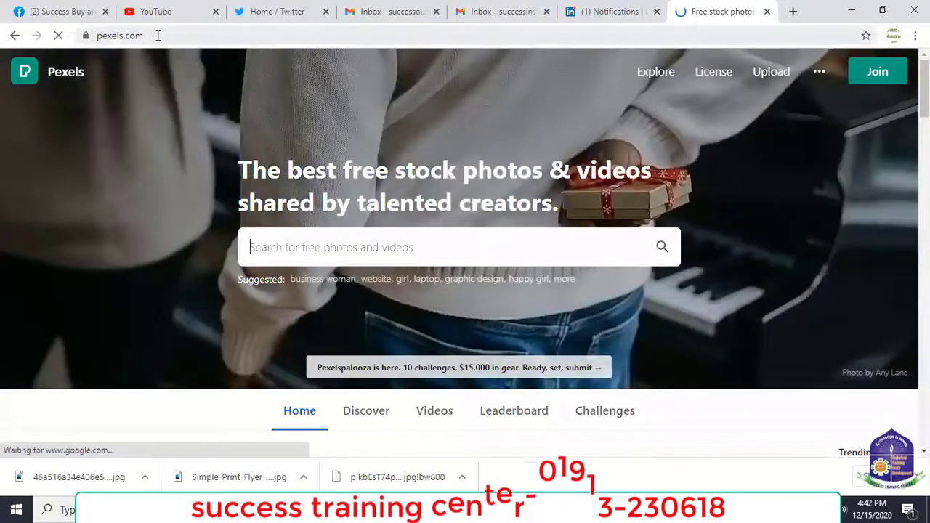
left_click(158, 36)
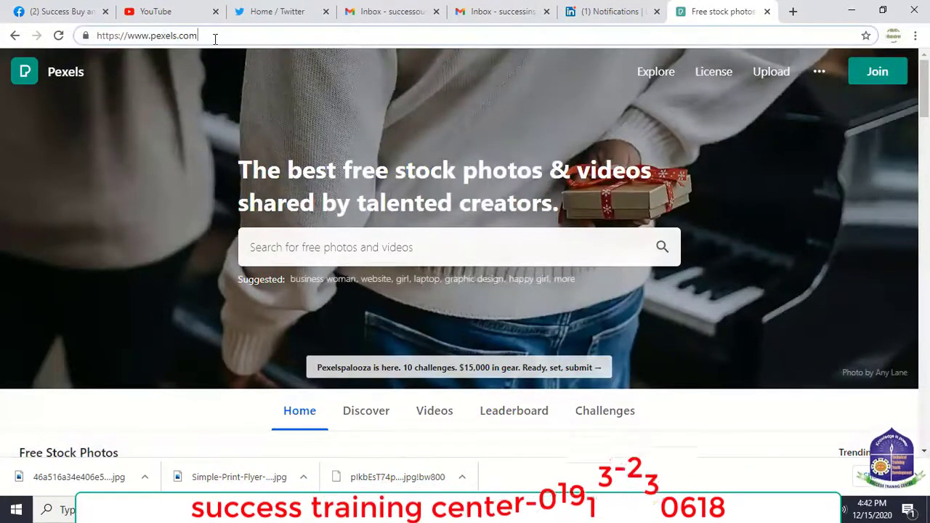
left_click_drag(219, 36, 62, 36)
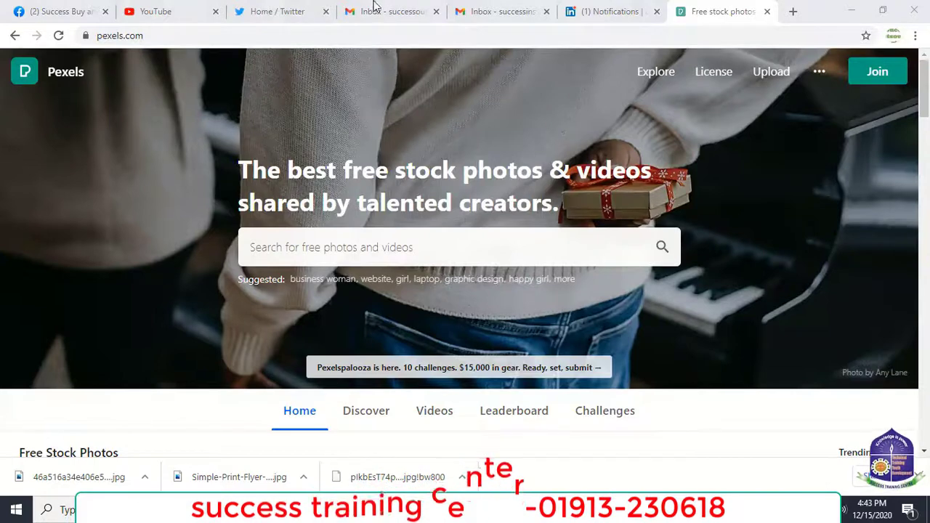
Search Pexels for corporate photos.
left_click(412, 250)
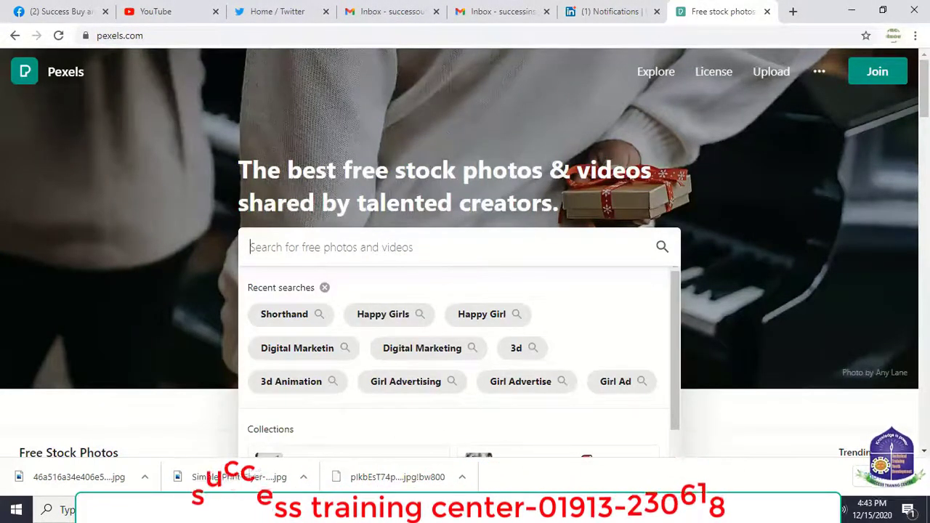
type("corp")
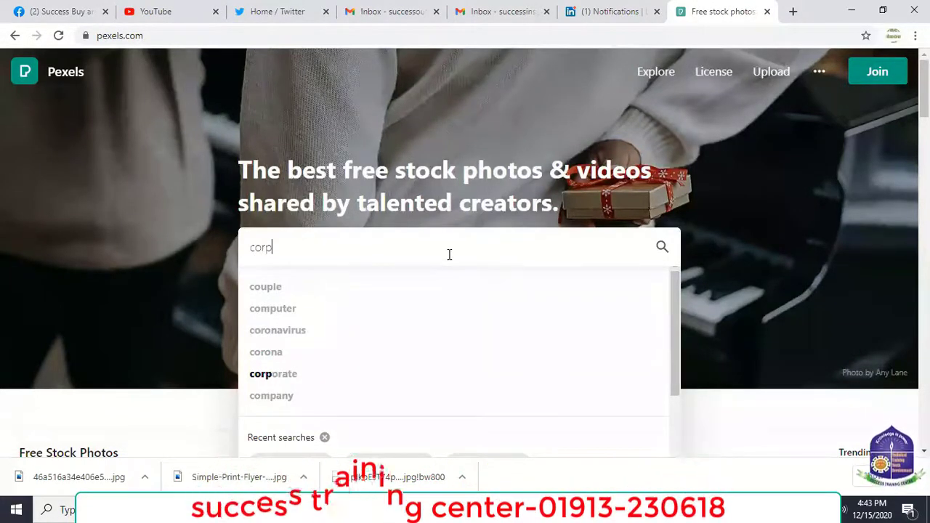
type("orate")
key("Return")
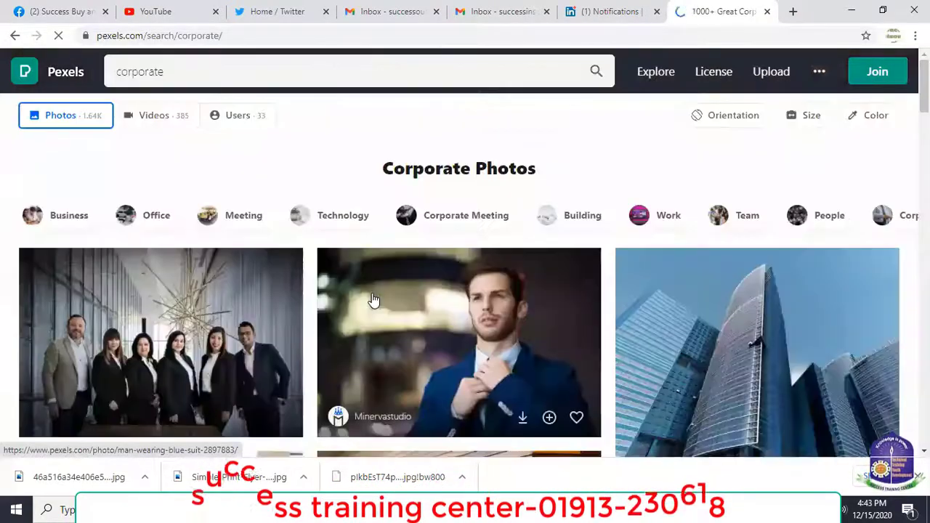
Browse the corporate photo results for business portraits, meeting scenes and office buildings that could suit the flyer.
scroll(374, 301, "down", 3)
scroll(372, 339, "up", 2)
scroll(372, 339, "down", 3)
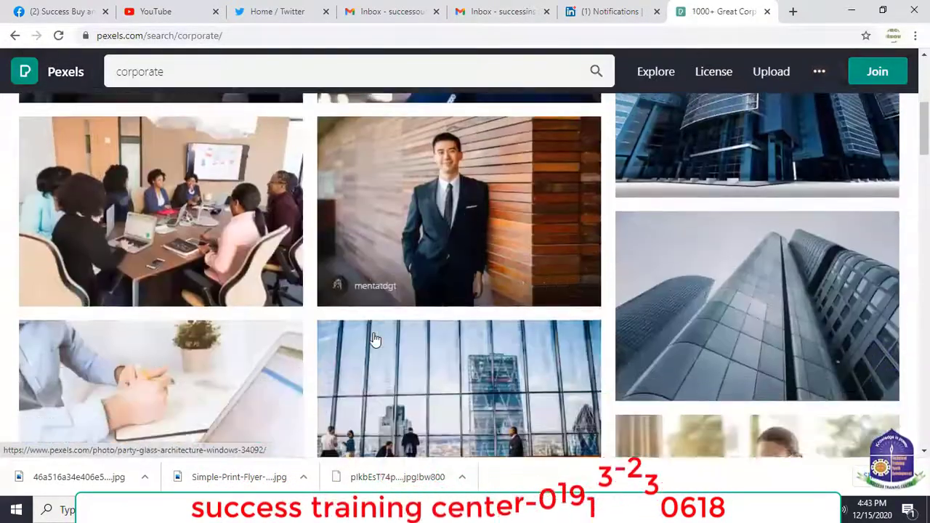
scroll(372, 340, "up", 4)
scroll(557, 315, "down", 9)
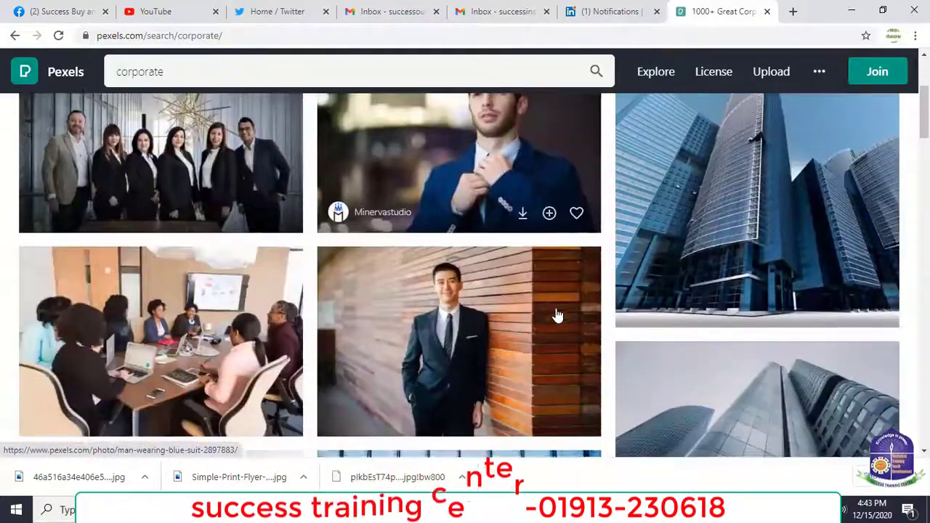
scroll(556, 315, "down", 5)
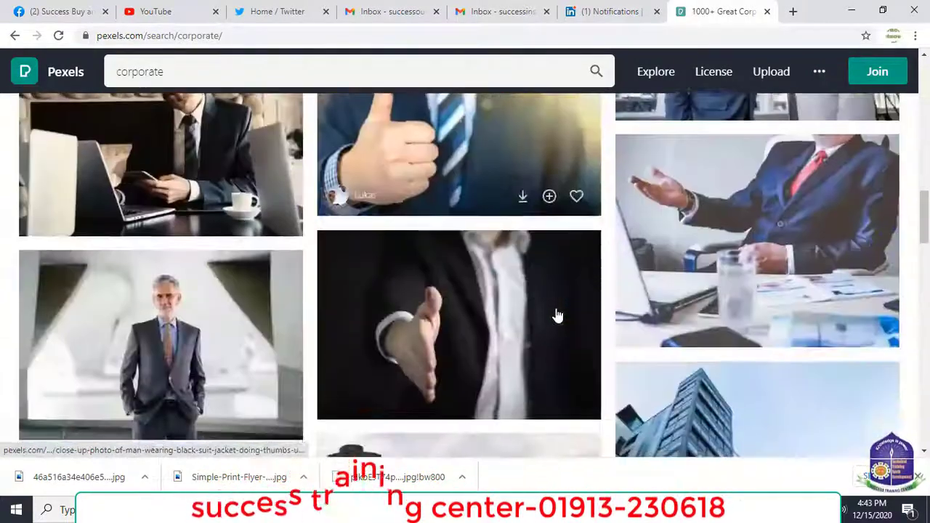
scroll(557, 315, "up", 5)
scroll(557, 315, "up", 1)
scroll(557, 315, "down", 8)
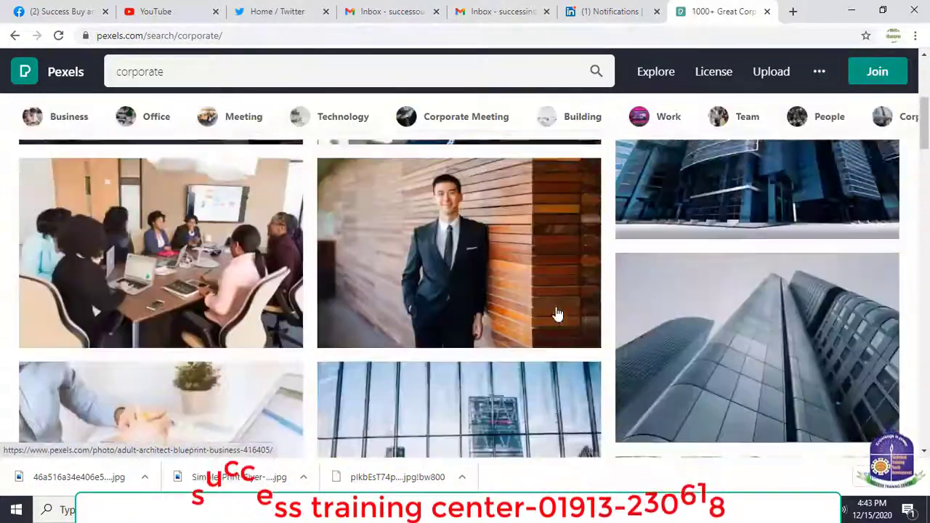
scroll(557, 316, "up", 1)
Go to unsplash.com in the same tab and look over its home page.
left_click(540, 36)
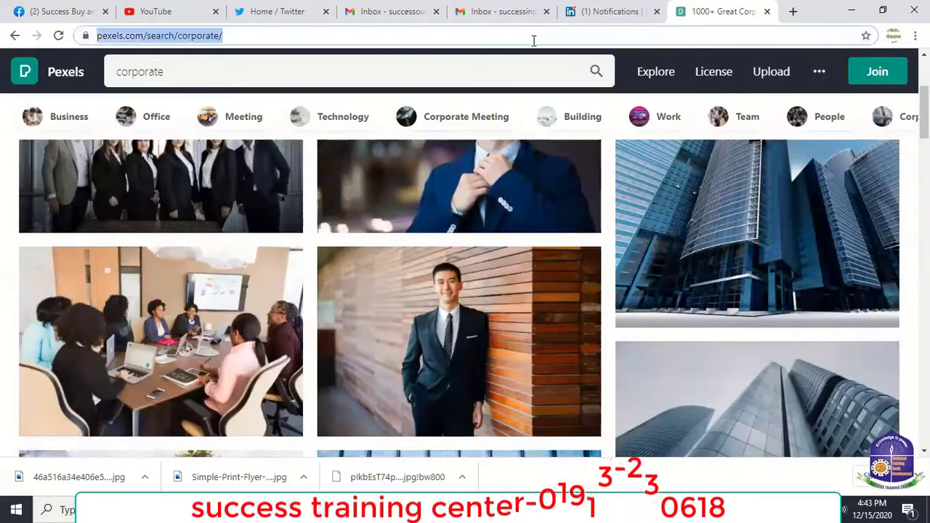
type("uns")
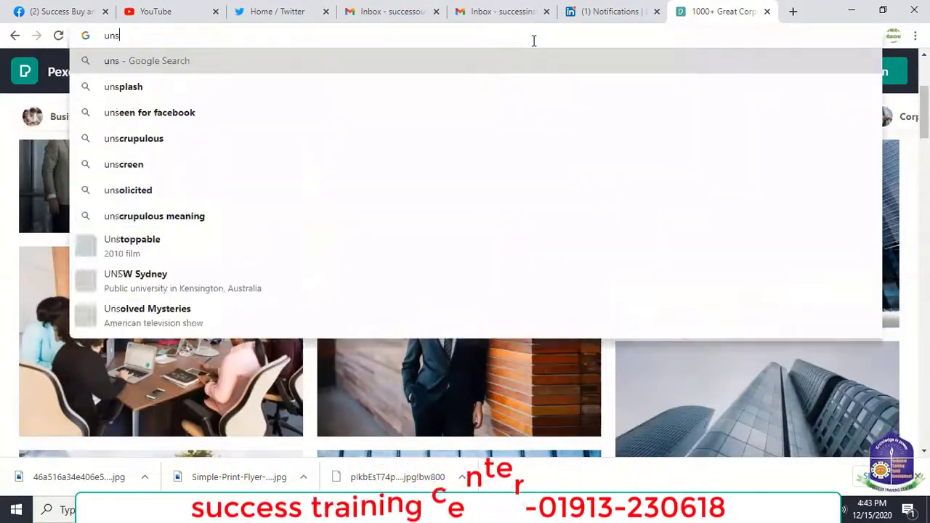
key("Down")
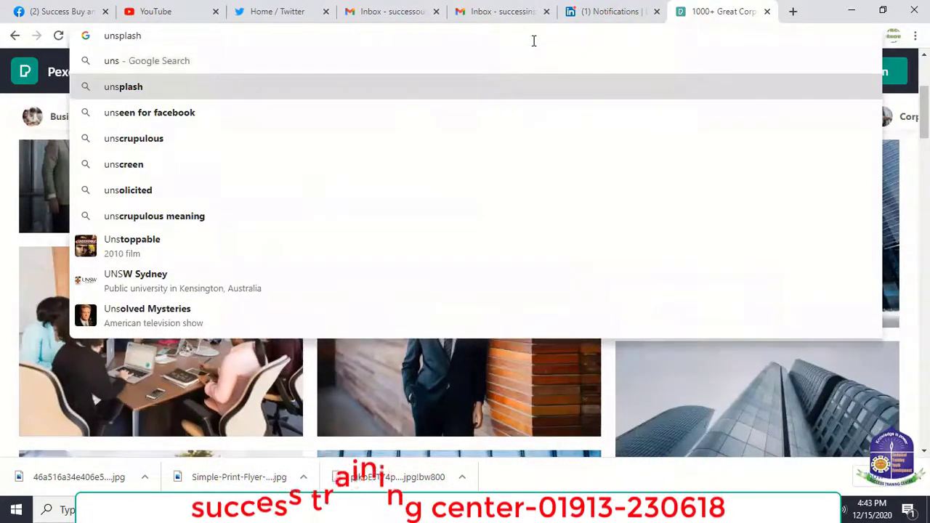
type(".com")
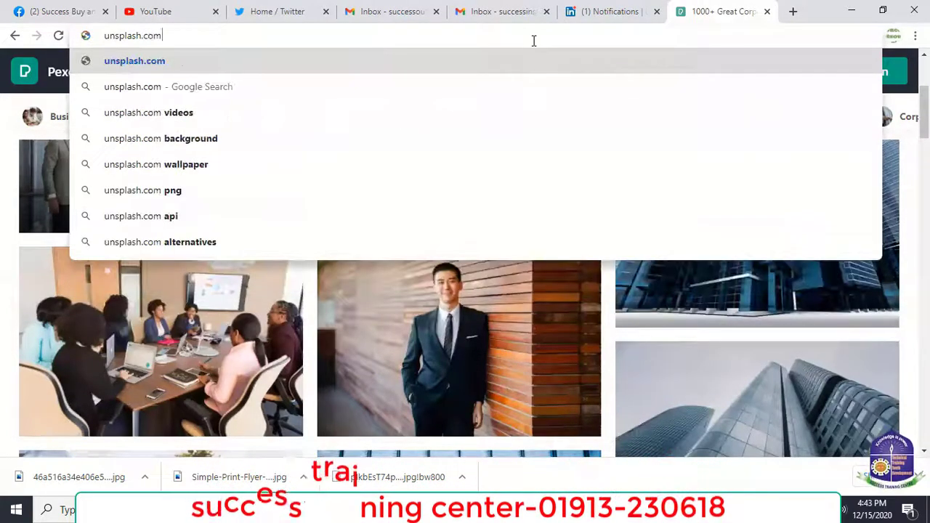
key("Return")
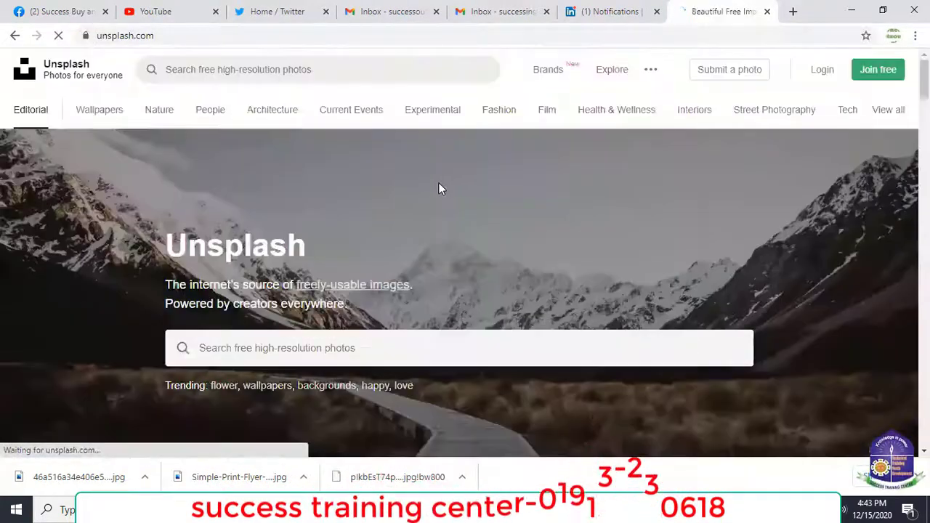
scroll(453, 346, "down", 3)
scroll(453, 352, "down", 3)
scroll(454, 342, "up", 6)
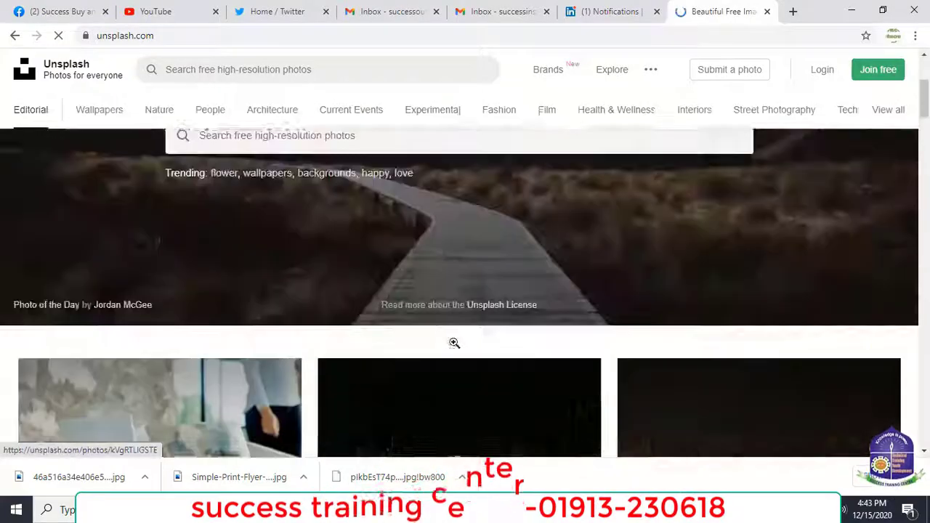
left_click(174, 36)
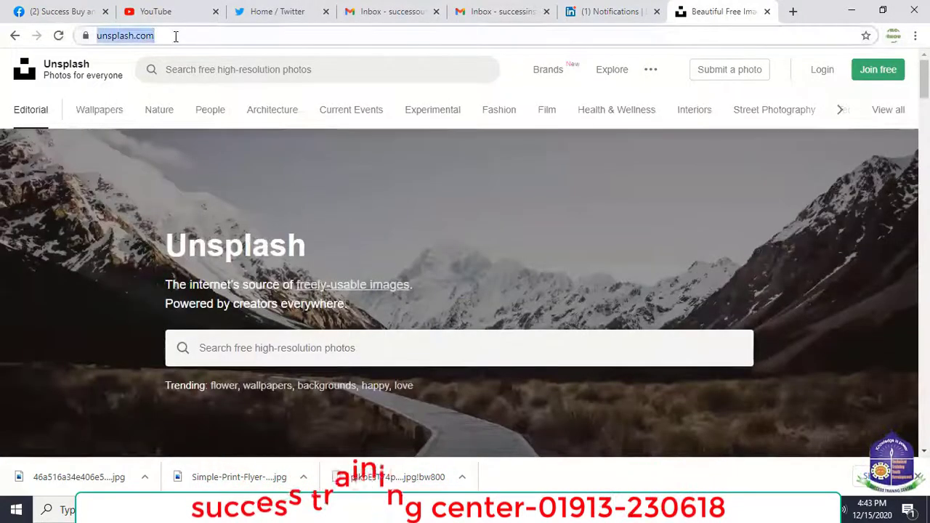
right_click(174, 37)
left_click(239, 224)
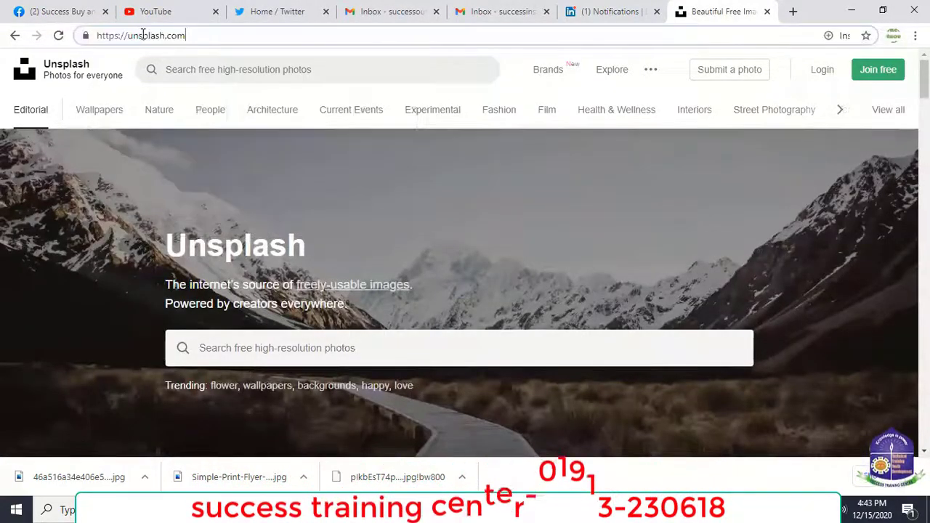
right_click(205, 34)
left_click(253, 108)
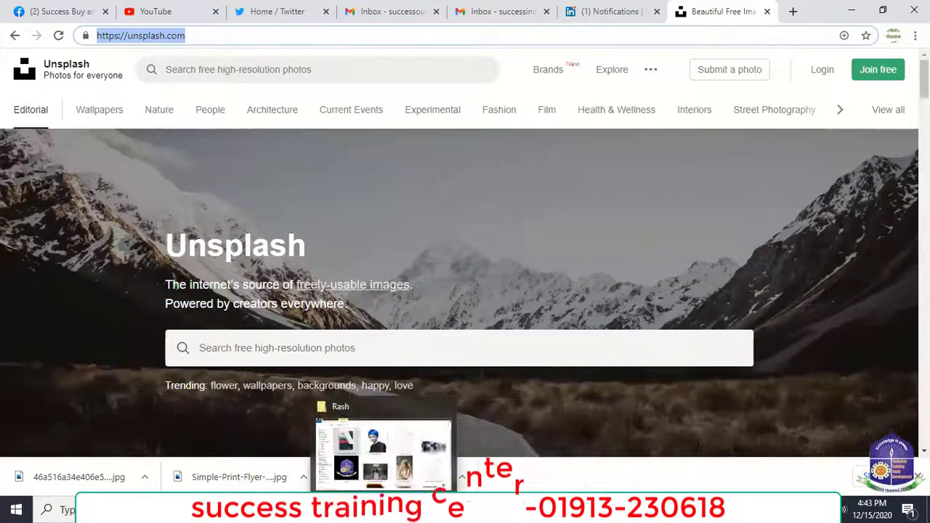
left_click(596, 510)
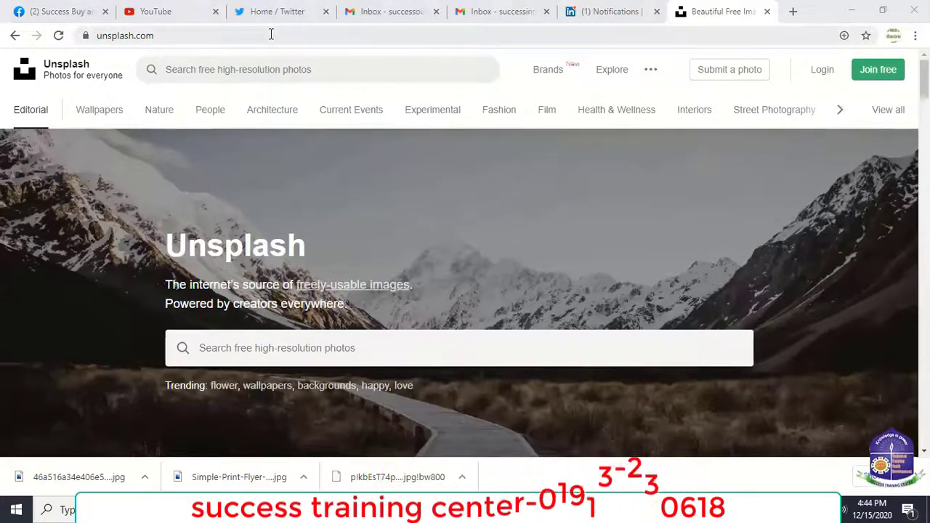
Glance through the Unsplash home page photos and go to pixabay.com in the same tab.
scroll(367, 396, "down", 10)
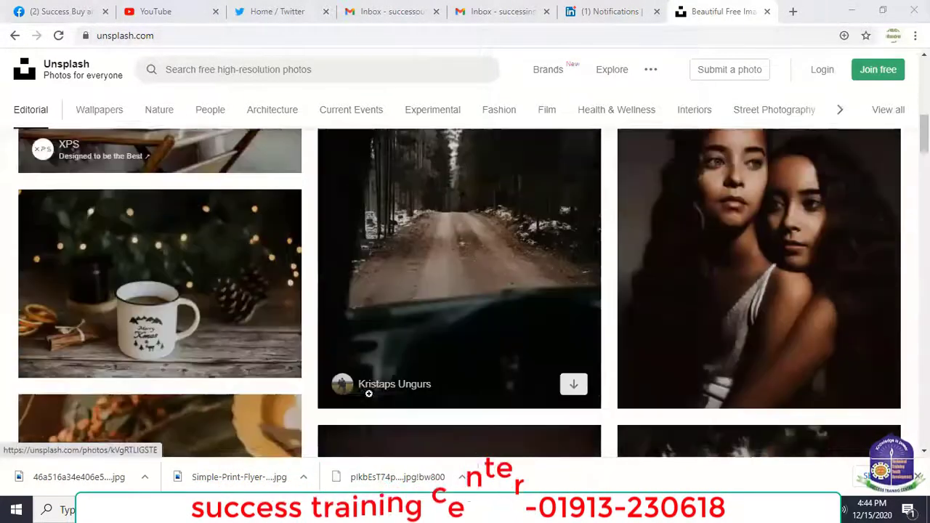
scroll(371, 394, "up", 10)
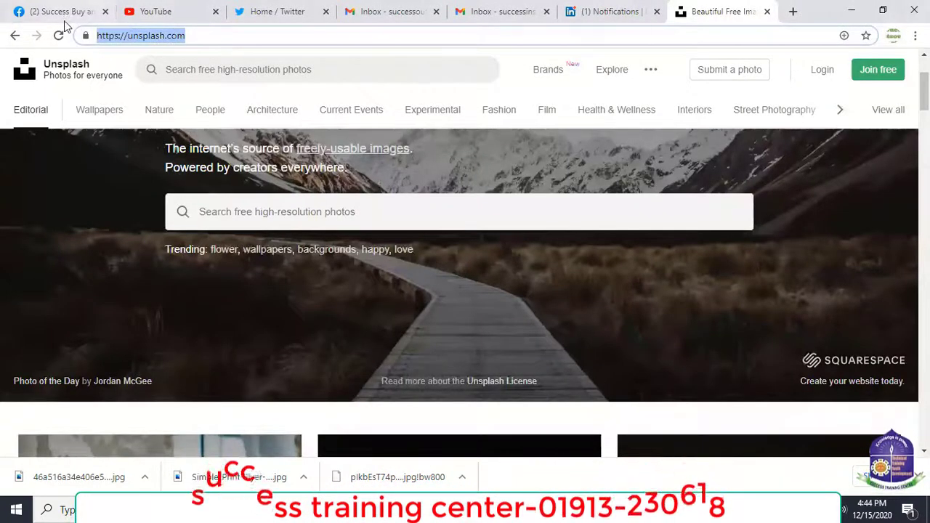
type("pi")
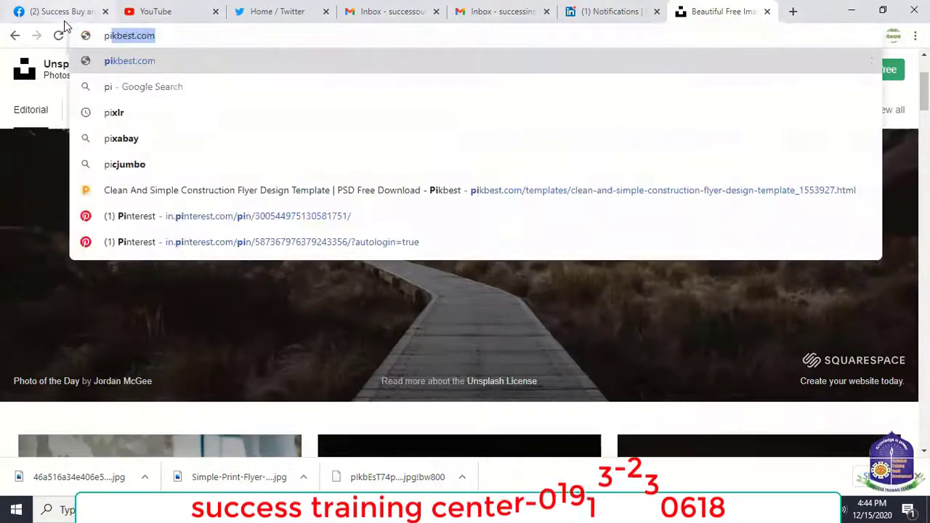
type("xabay")
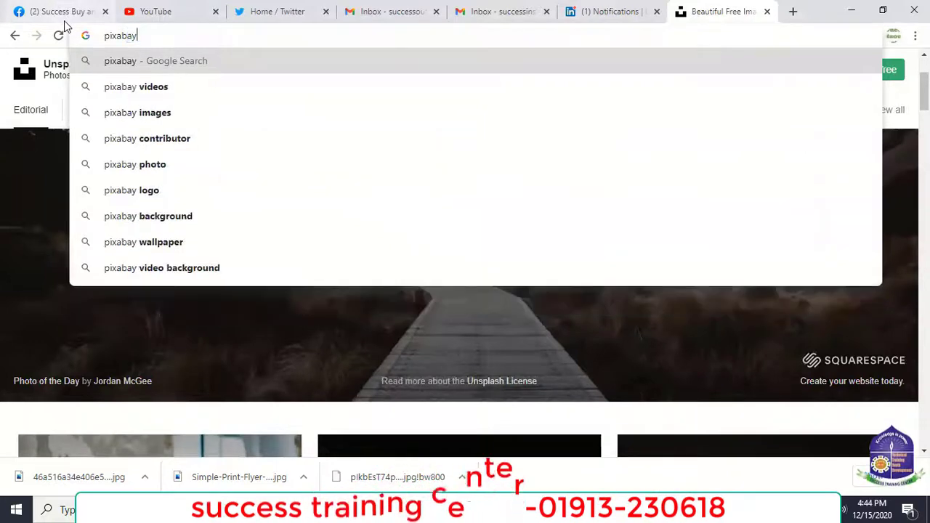
type(".com")
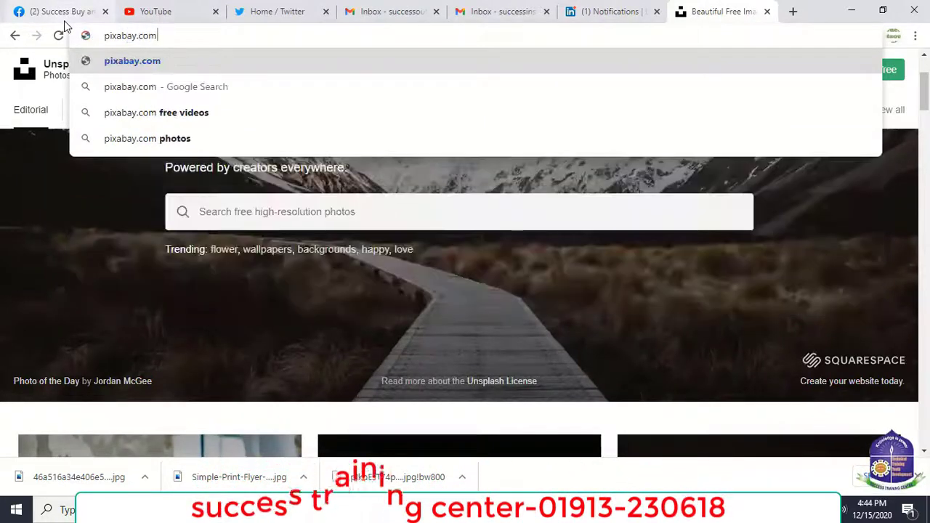
key("Return")
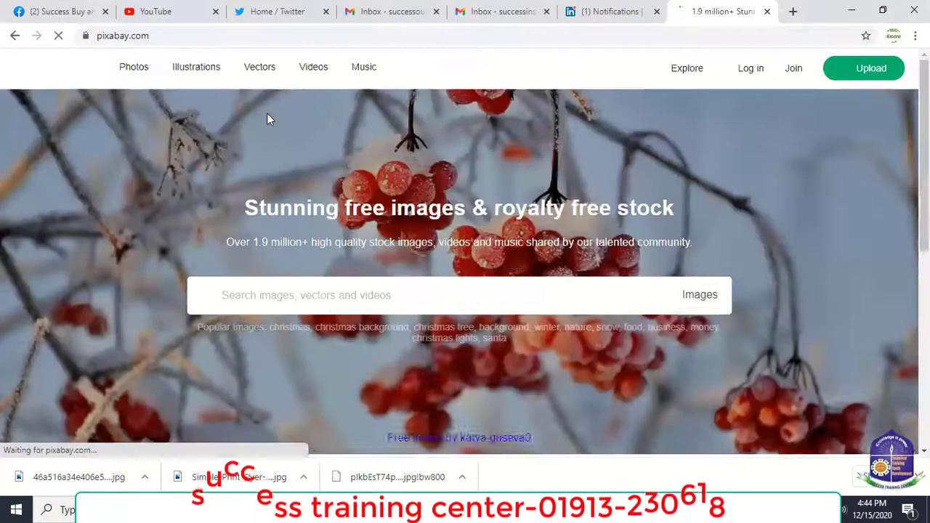
left_click(208, 36)
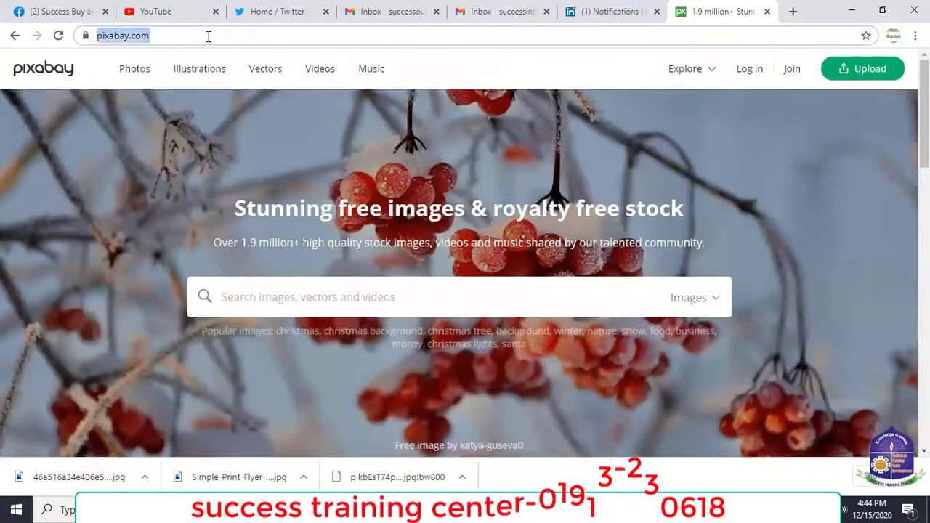
right_click(208, 36)
left_click(519, 62)
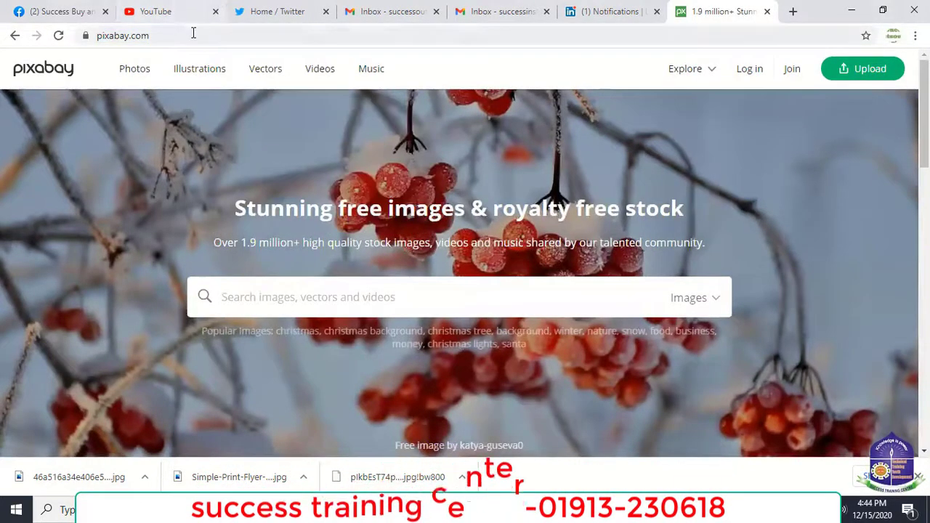
left_click(193, 33)
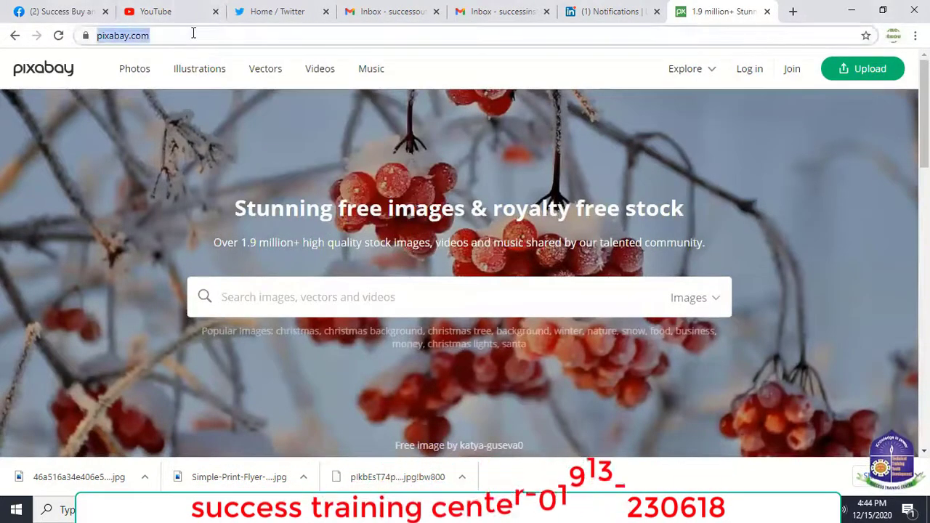
double_click(107, 36)
right_click(218, 36)
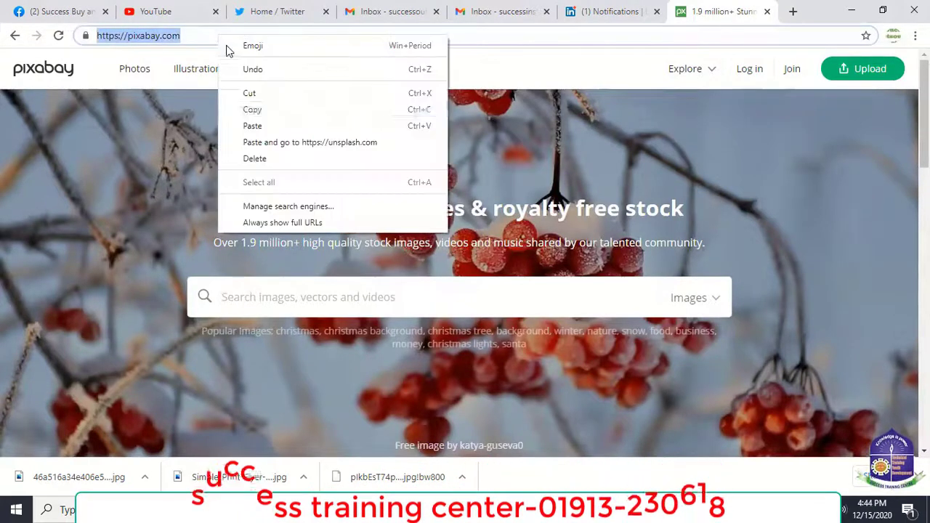
left_click(265, 109)
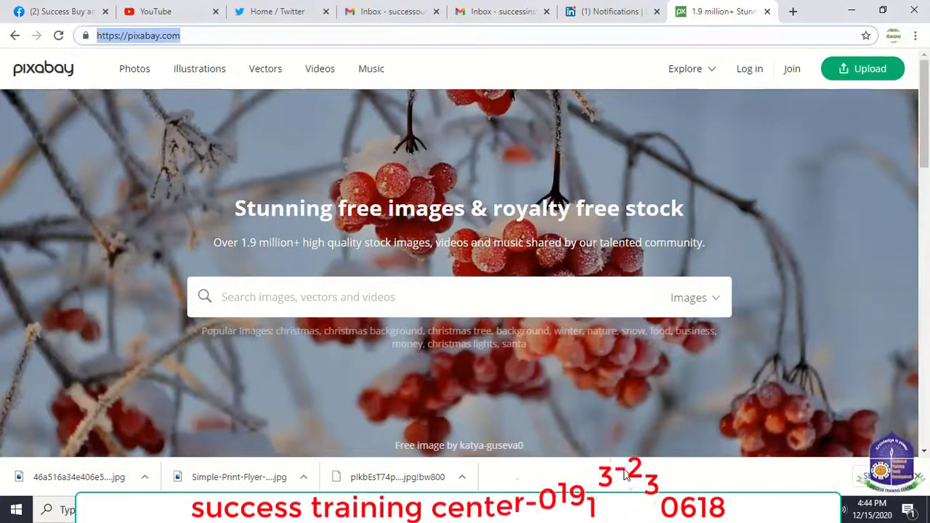
key("alt+Tab")
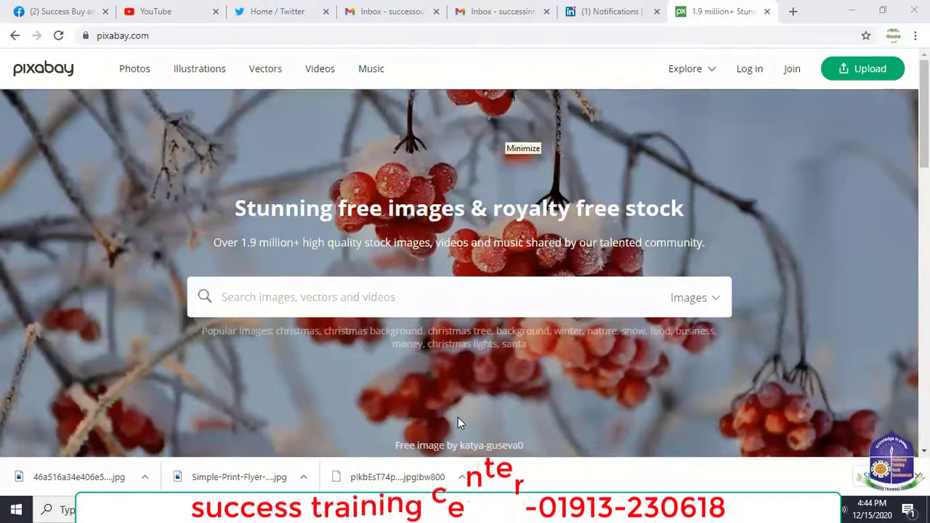
Return to the Pixabay home page and search its images for "corporate".
left_click(571, 9)
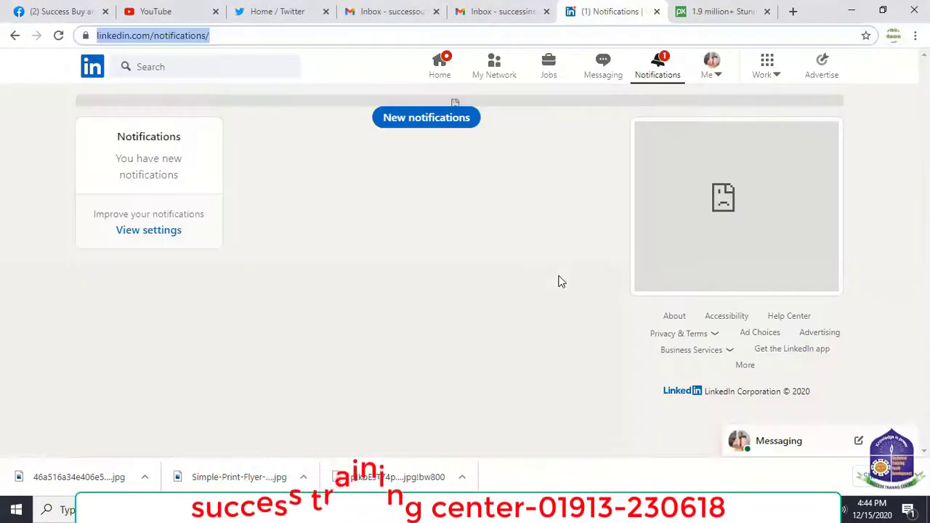
left_click(676, 9)
left_click(376, 288)
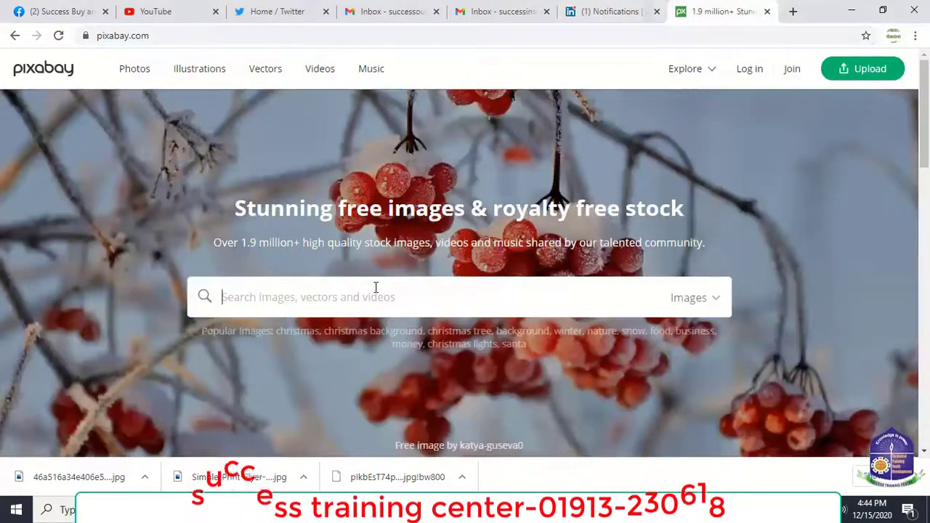
type("corp")
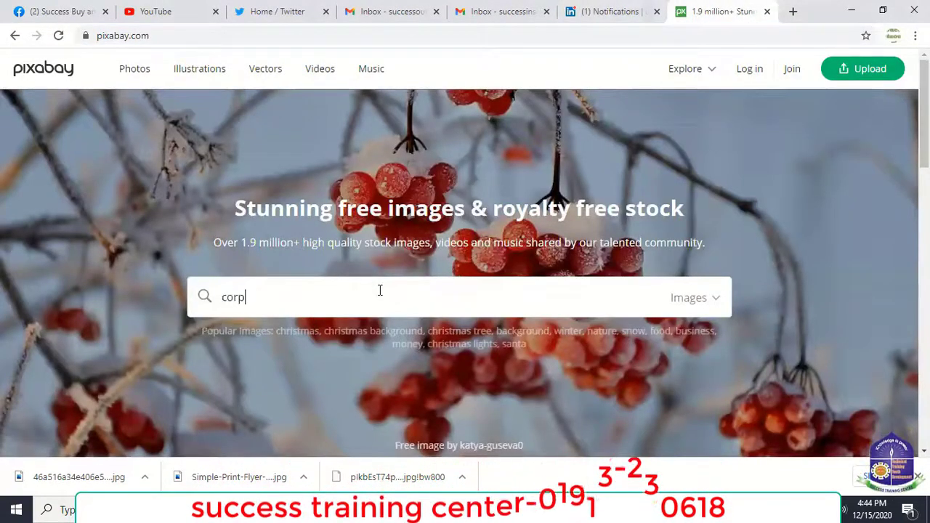
type("orate")
key("Return")
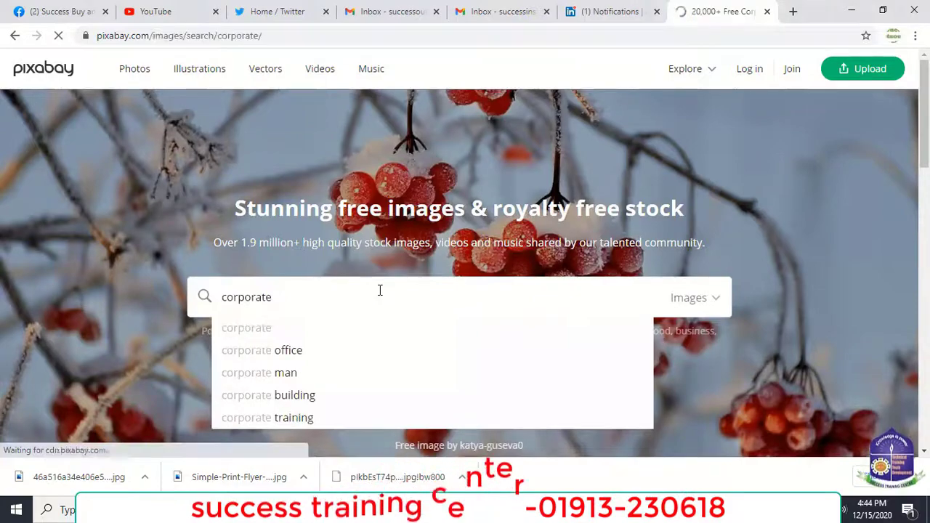
Look through the corporate image results and open the startup photo of a hand writing at a wooden meeting table with drinks.
scroll(376, 309, "down", 6)
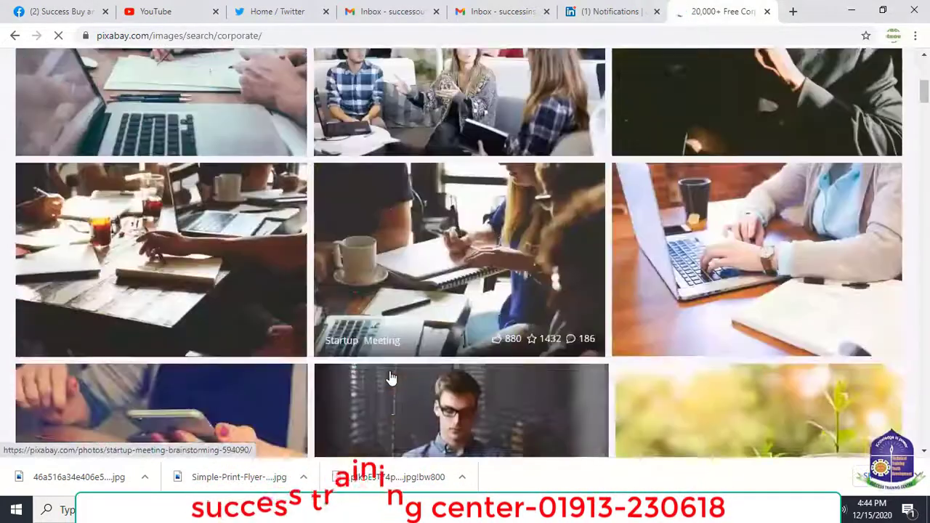
scroll(353, 357, "down", 2)
scroll(354, 360, "up", 3)
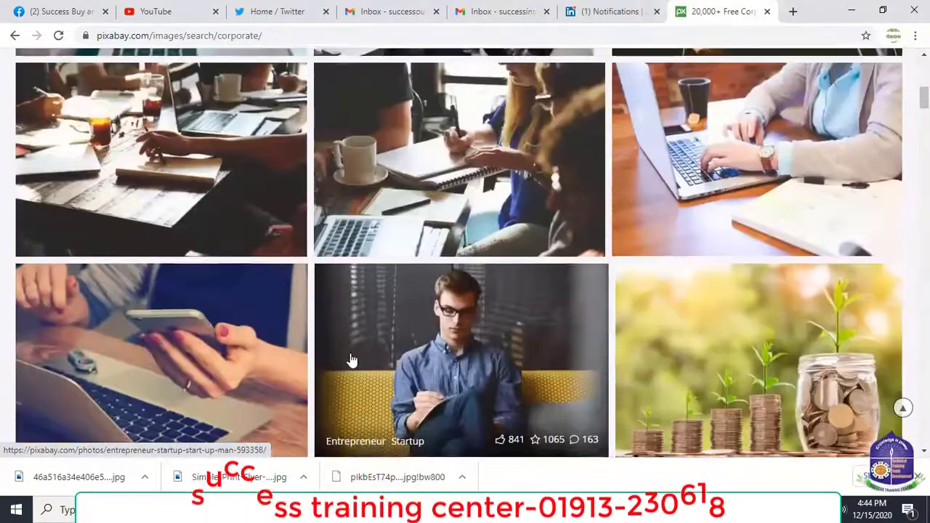
scroll(352, 361, "up", 1)
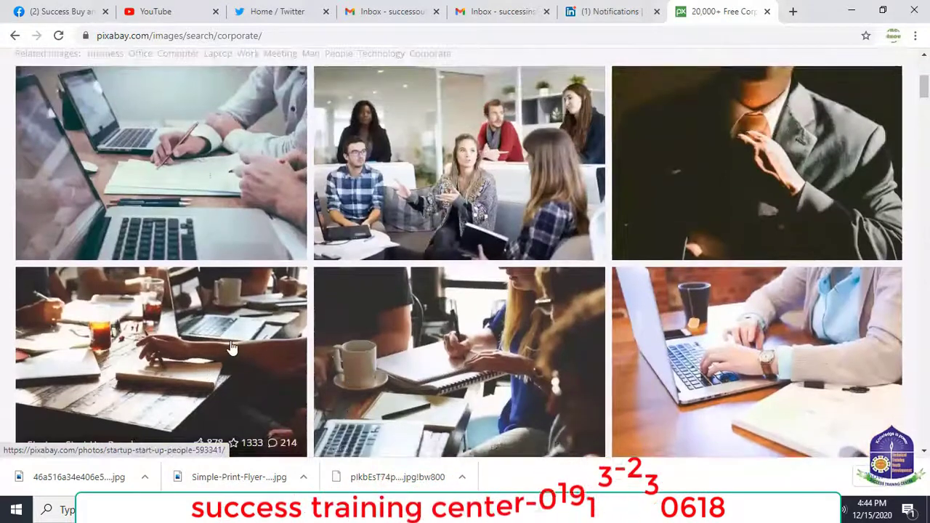
left_click(231, 346)
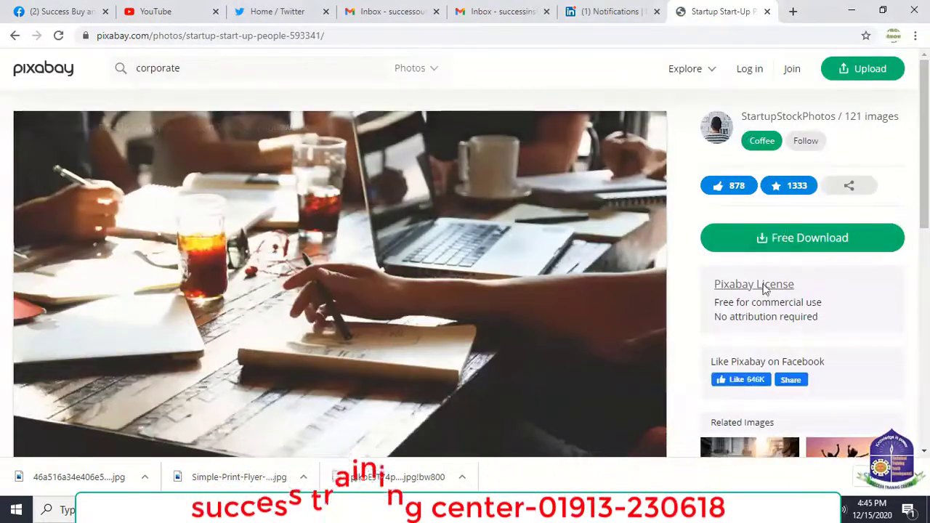
Download the meeting table photo as a 1920×1280 JPG, completing the captcha check.
left_click(805, 240)
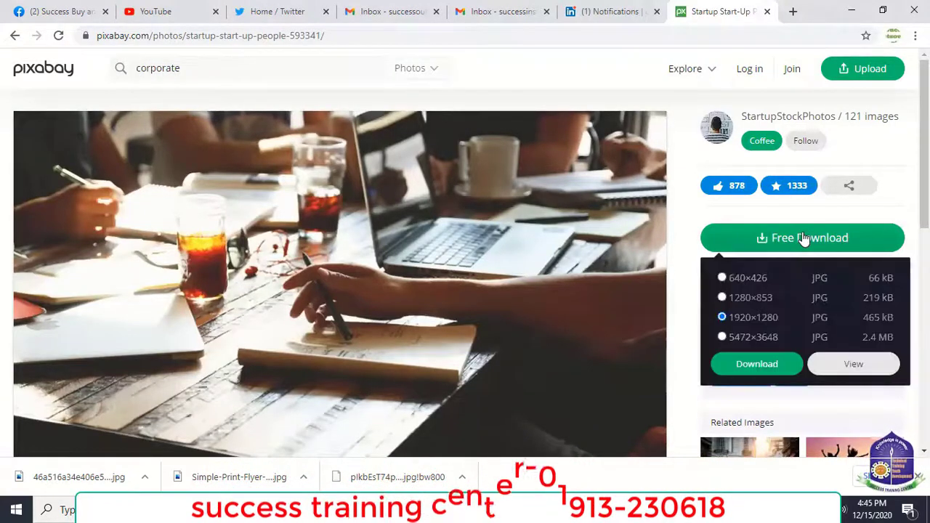
left_click(757, 364)
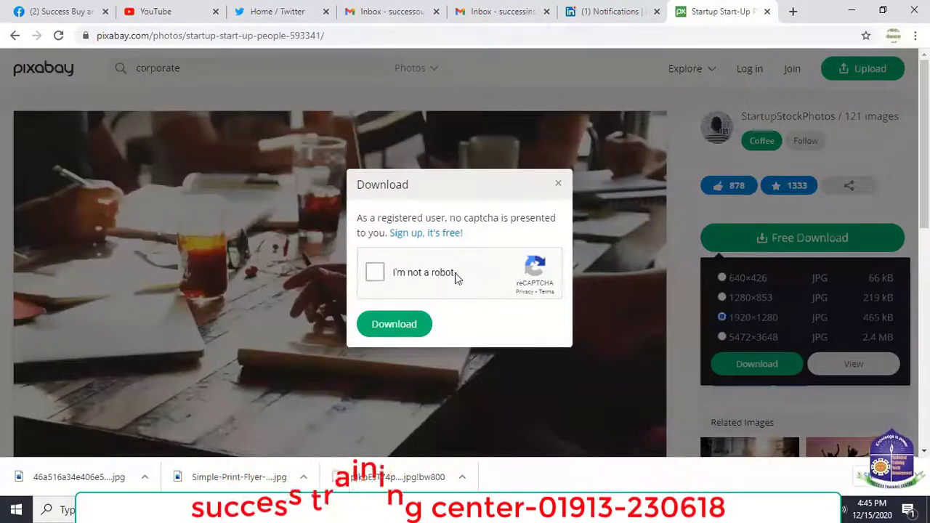
left_click(376, 272)
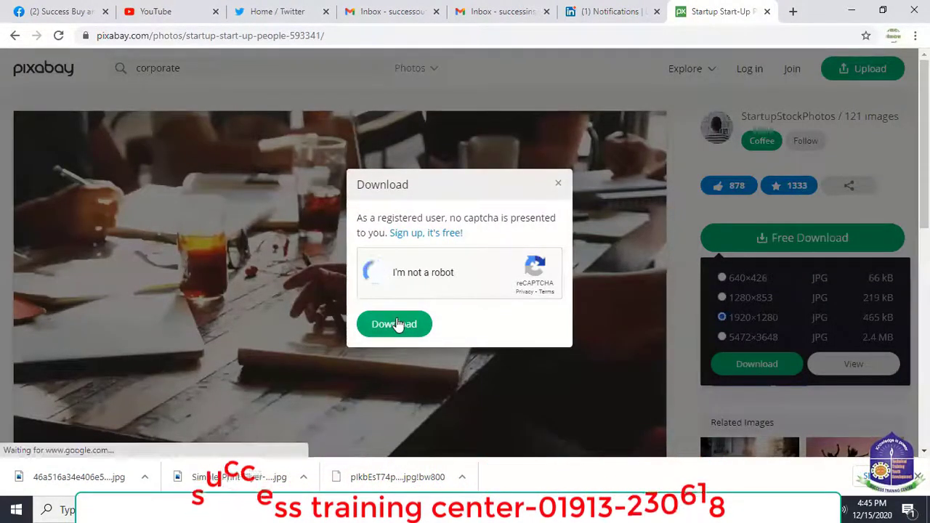
left_click(396, 324)
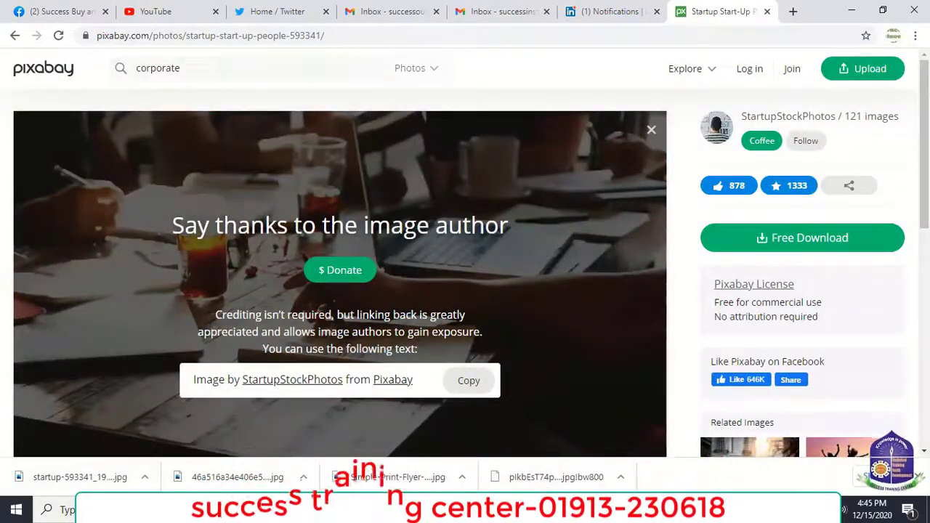
Check the flyer in Illustrator, return to Pixabay and open the related photo of a man writing notes beside a laptop.
key("alt+Tab")
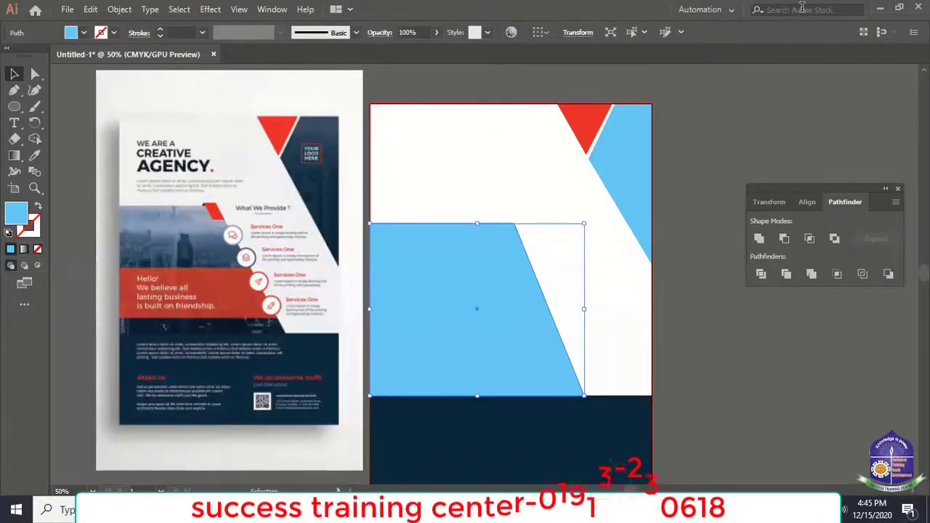
left_click(879, 11)
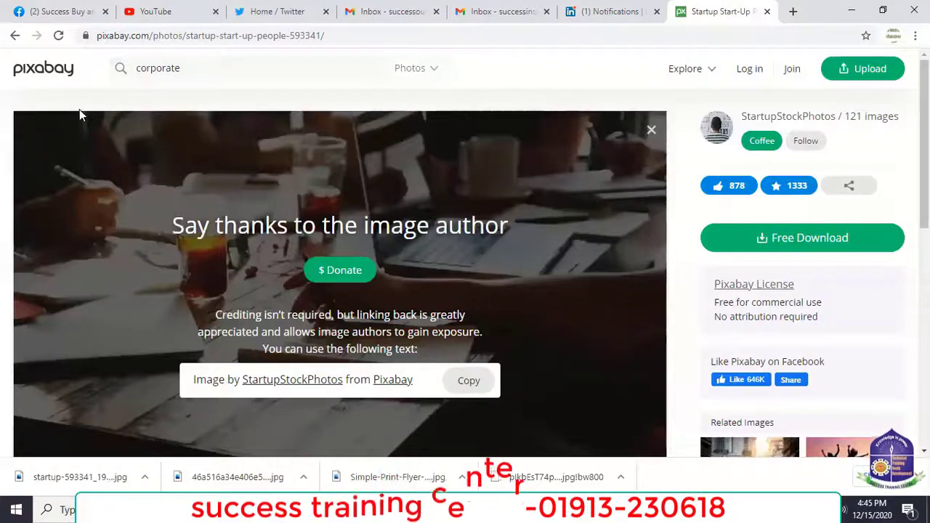
scroll(353, 326, "down", 5)
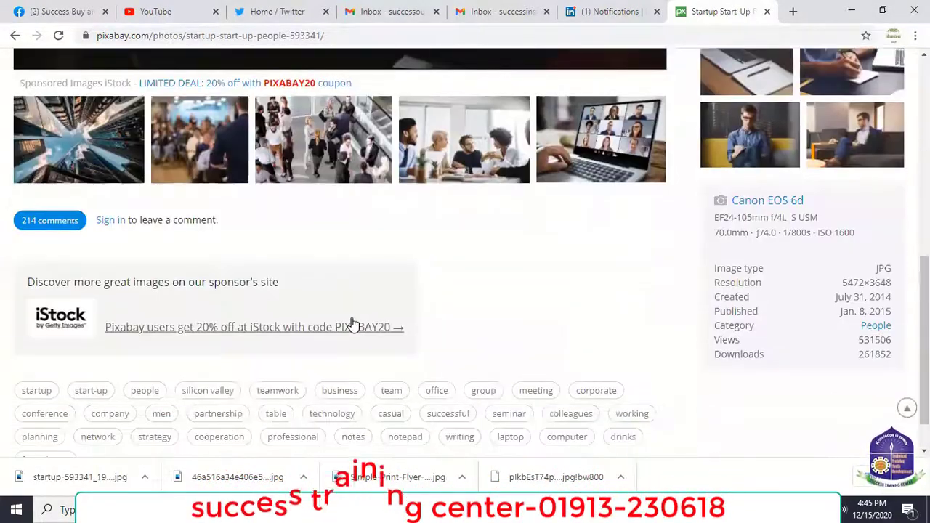
scroll(354, 326, "up", 3)
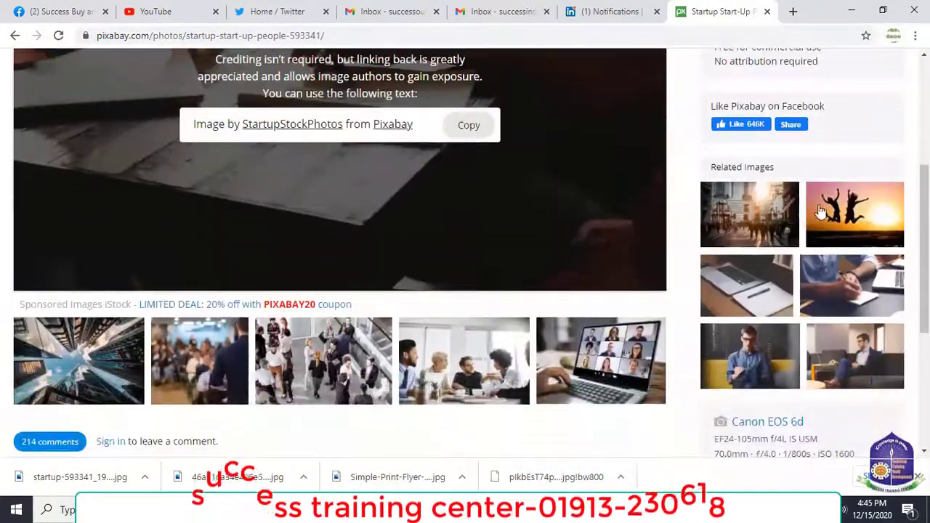
left_click(847, 276)
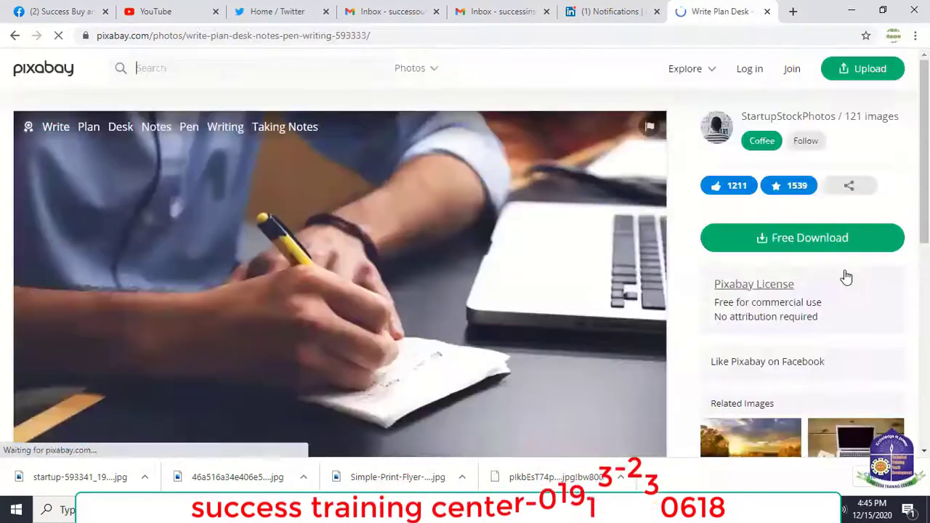
Download the note-writing photo as a 1920×1135 JPG, completing the captcha check.
left_click(795, 242)
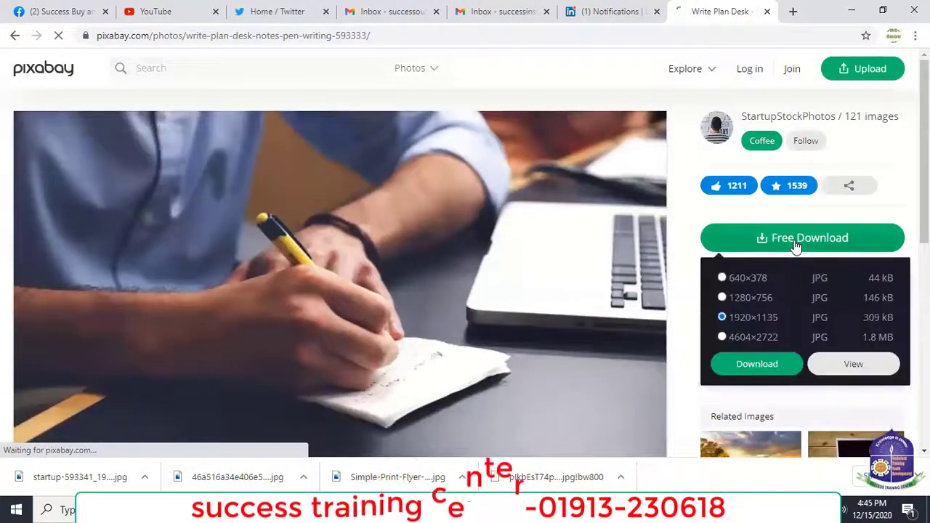
left_click(773, 368)
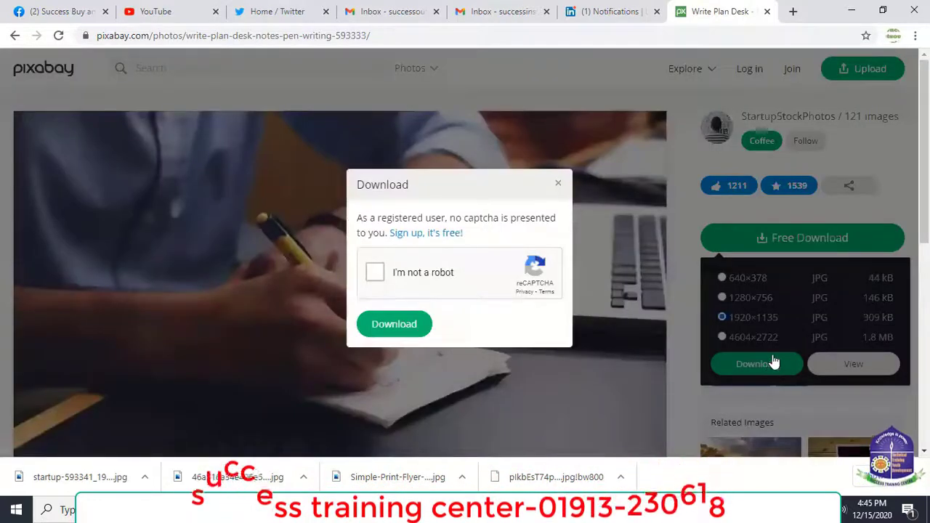
left_click(373, 273)
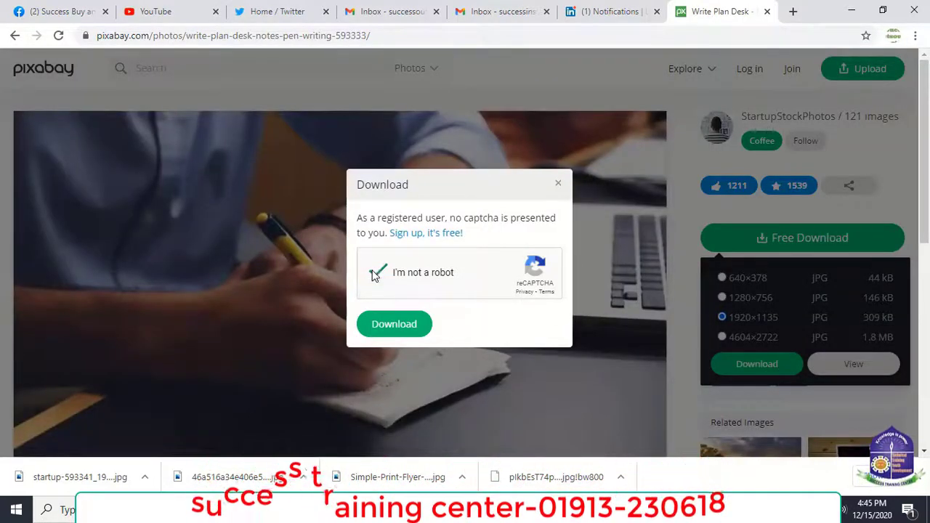
left_click(405, 324)
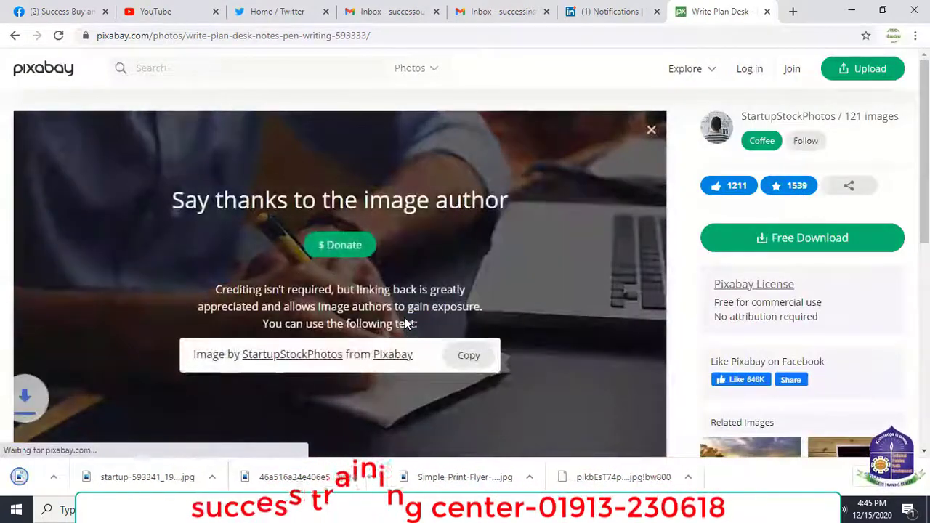
Switch to the Downloads folder in File Explorer and place write-593333_1920 into the Illustrator flyer document.
left_click(850, 13)
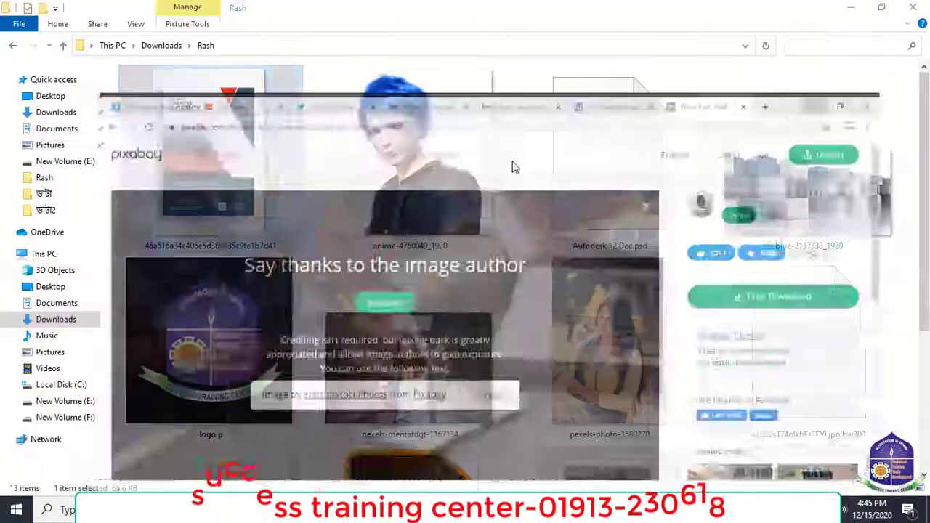
left_click(56, 112)
left_click(153, 130)
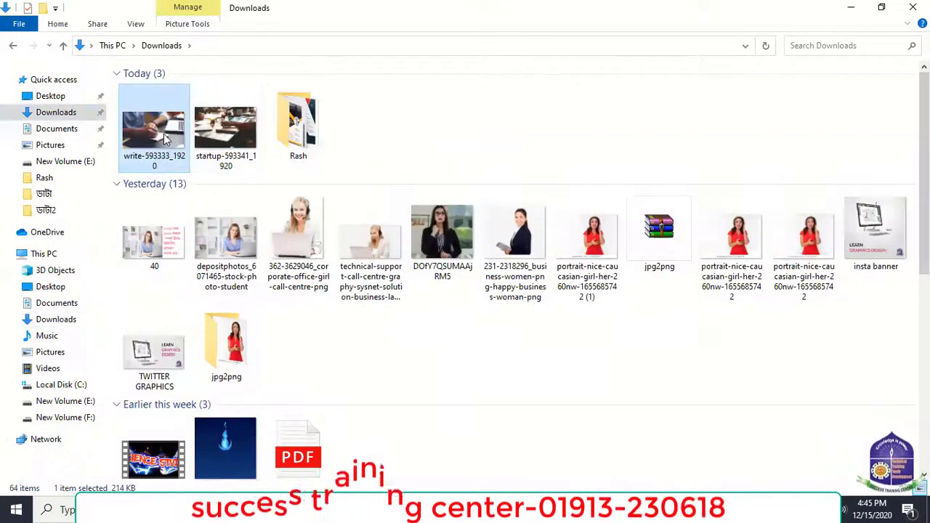
left_click_drag(168, 130, 430, 326)
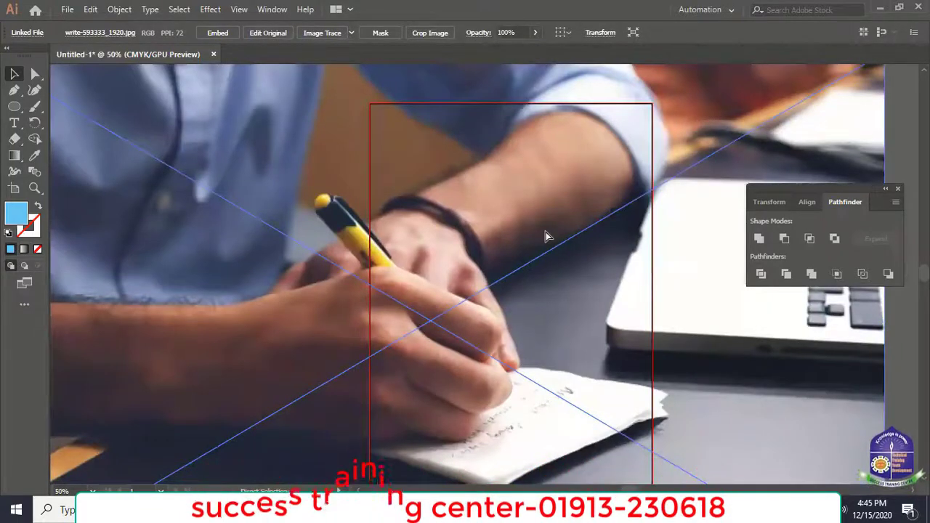
Scale the placed note-writing photo down over the flyer, then delete it from the document.
scroll(545, 231, "down", 2)
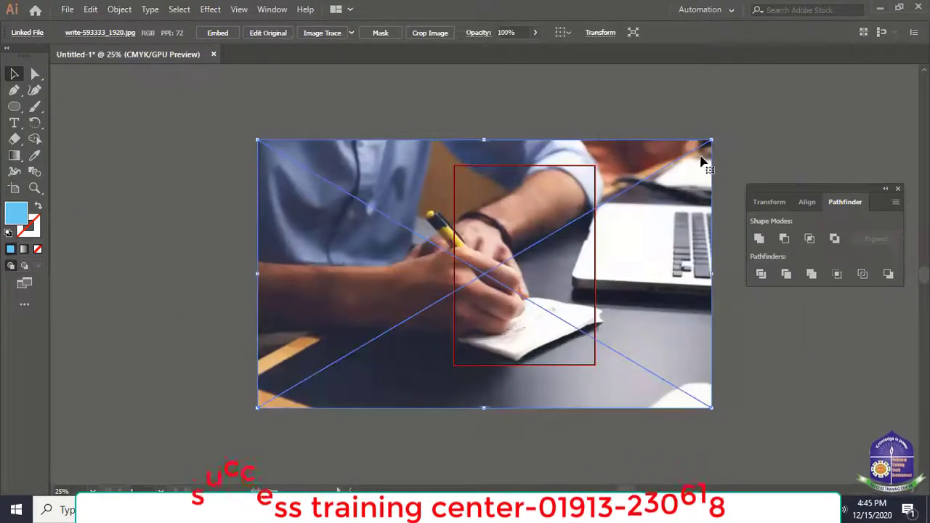
left_click_drag(711, 138, 594, 222)
key("ctrl+equal")
key("ctrl+equal")
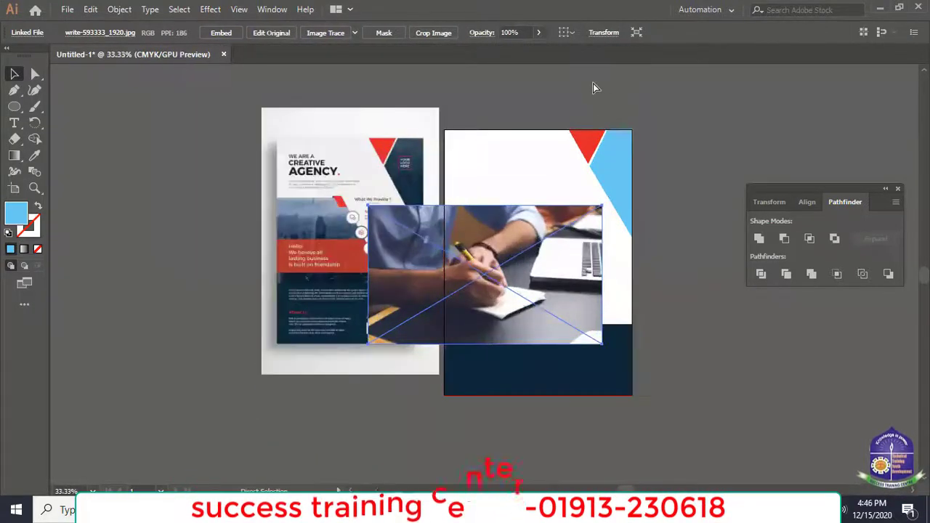
left_click_drag(511, 237, 550, 171)
key("Delete")
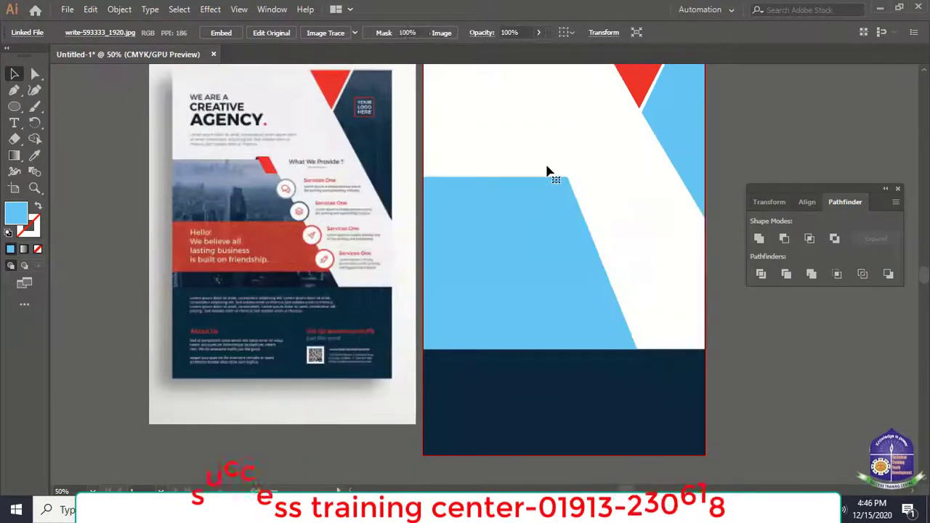
Open the startup-593341_1920 photo from the Downloads folder as a separate document.
left_click(65, 10)
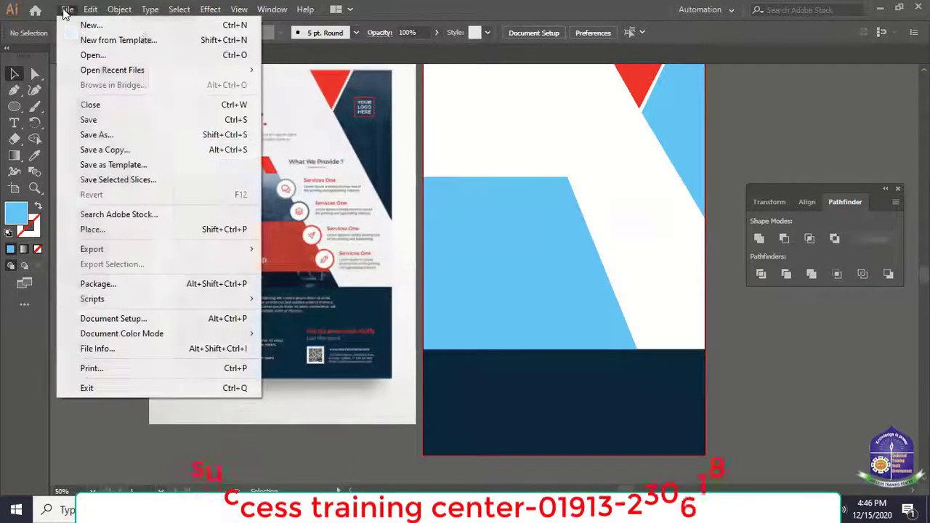
left_click(94, 56)
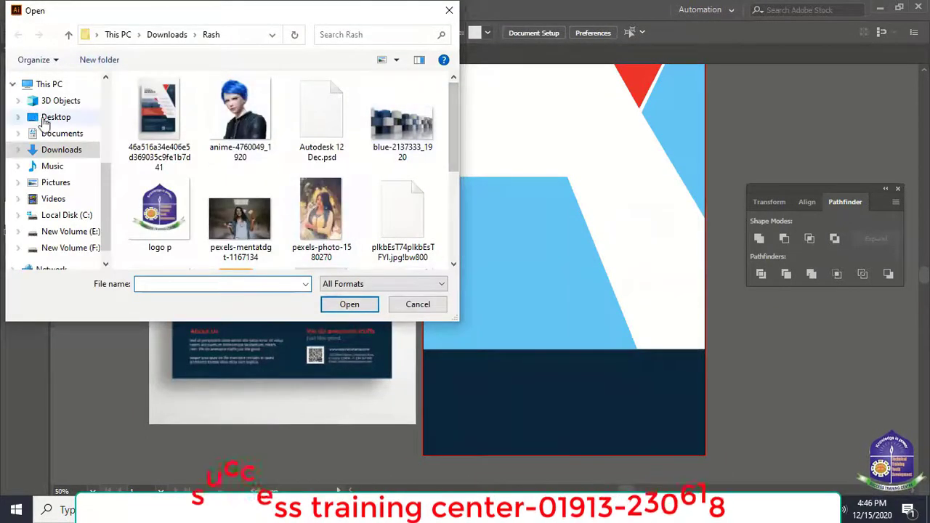
left_click(58, 150)
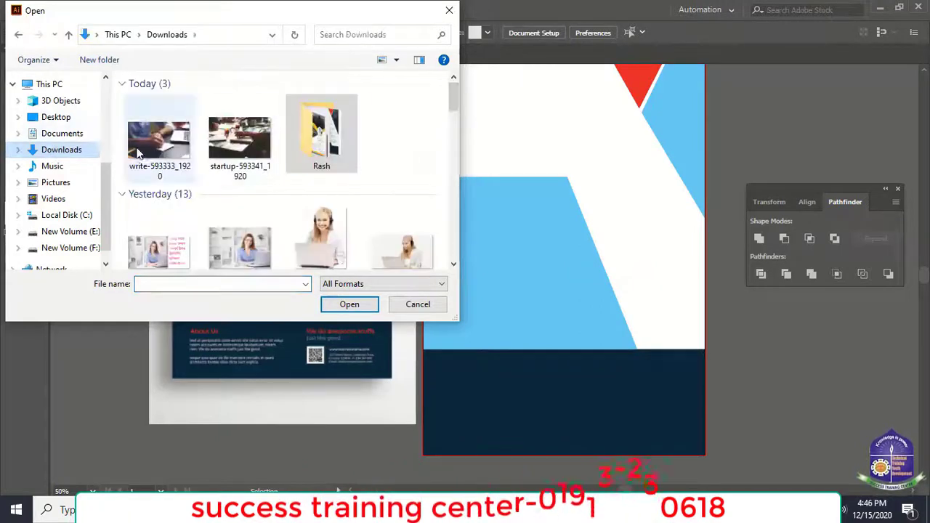
left_click(170, 148)
double_click(260, 133)
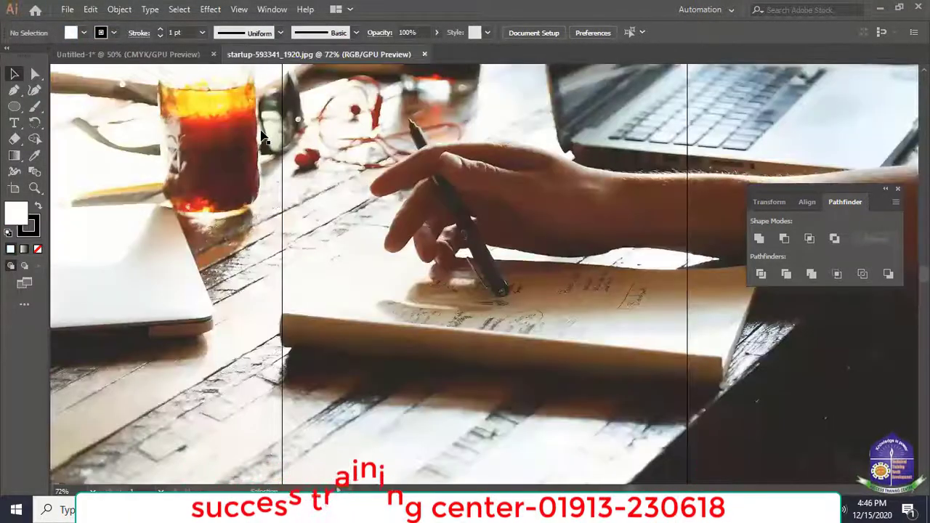
Scale the startup photo down proportionally about its centre until it fits well inside the artboard's width.
key("ctrl+minus")
key("ctrl+minus")
key("ctrl+minus")
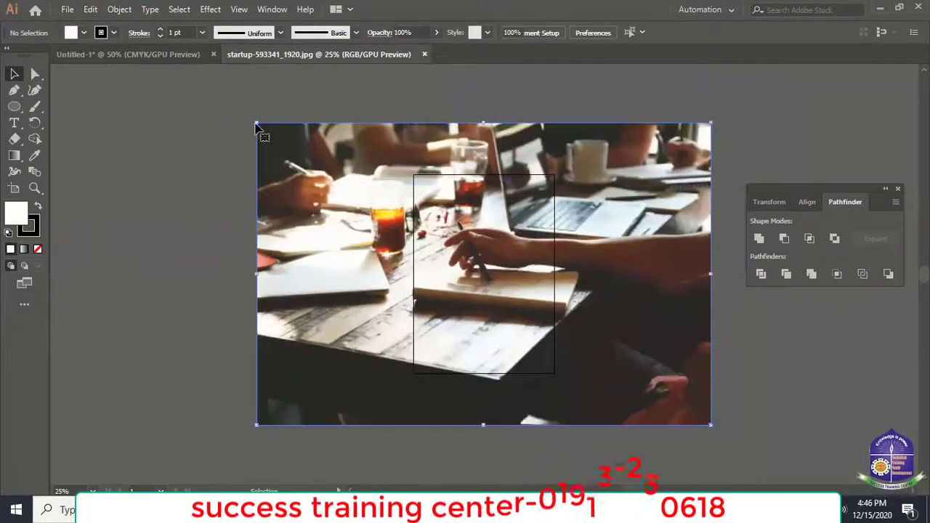
left_click(257, 124)
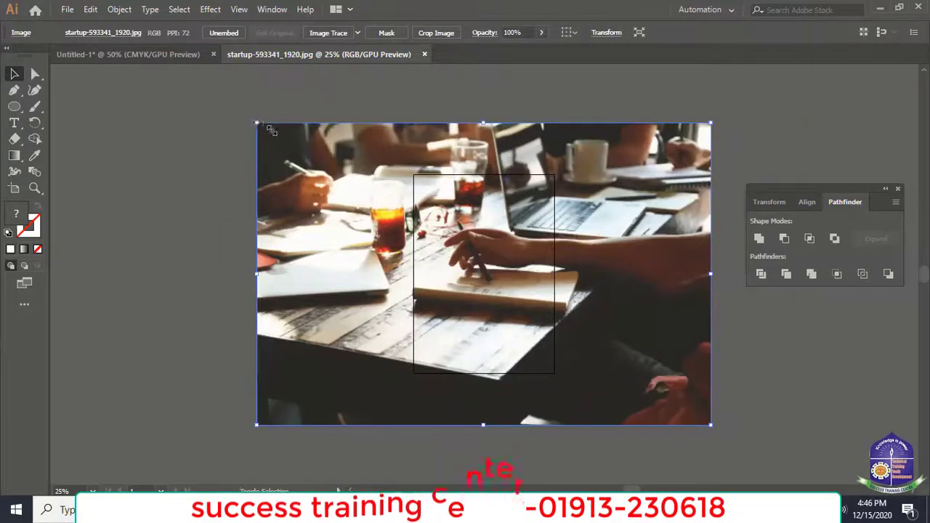
left_click_drag(259, 124, 417, 220)
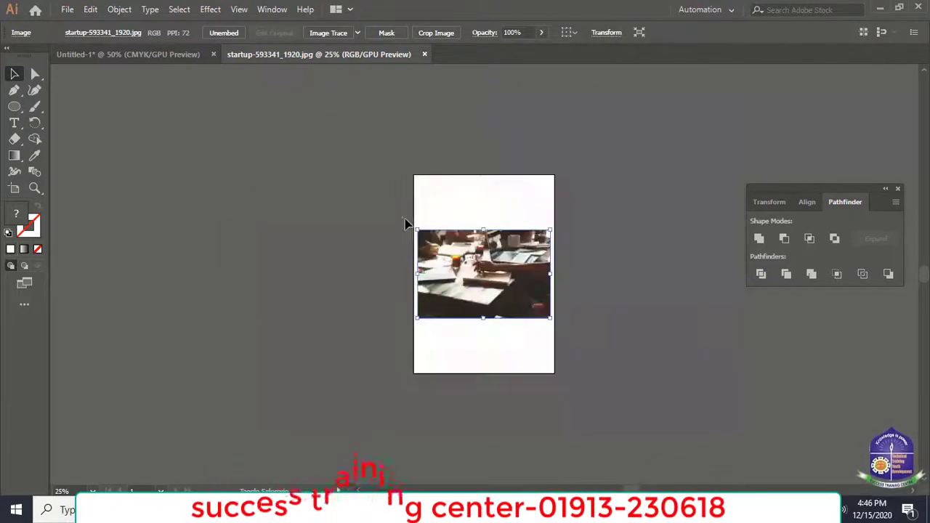
key("ctrl+plus")
key("ctrl+plus")
key("ctrl+plus")
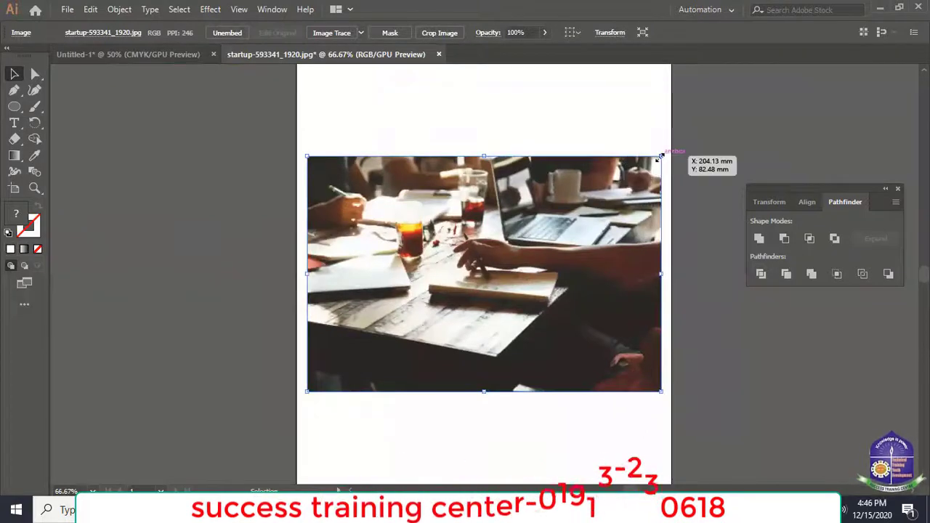
left_click_drag(661, 155, 624, 181)
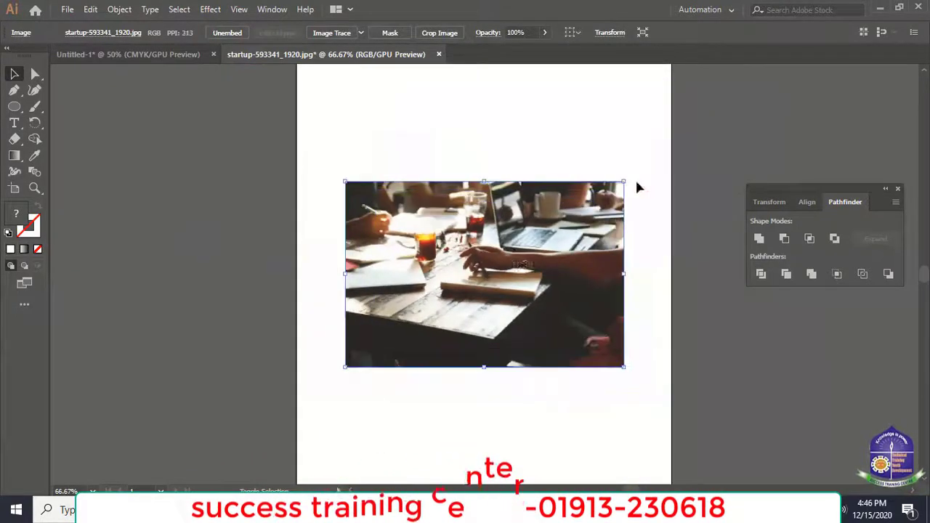
Copy the reduced startup photo into the flyer document, then position and enlarge it to cover the light-blue slanted panel.
left_click_drag(531, 234, 559, 279)
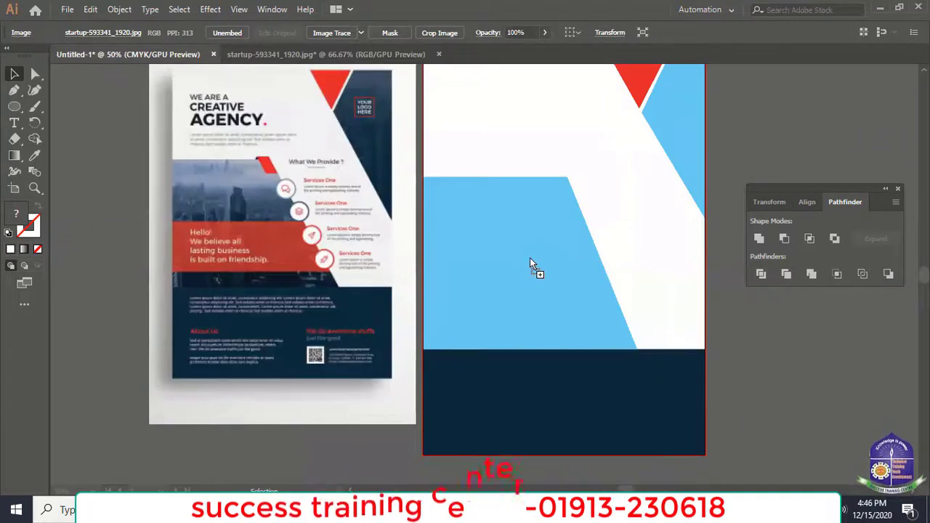
key("ctrl+v")
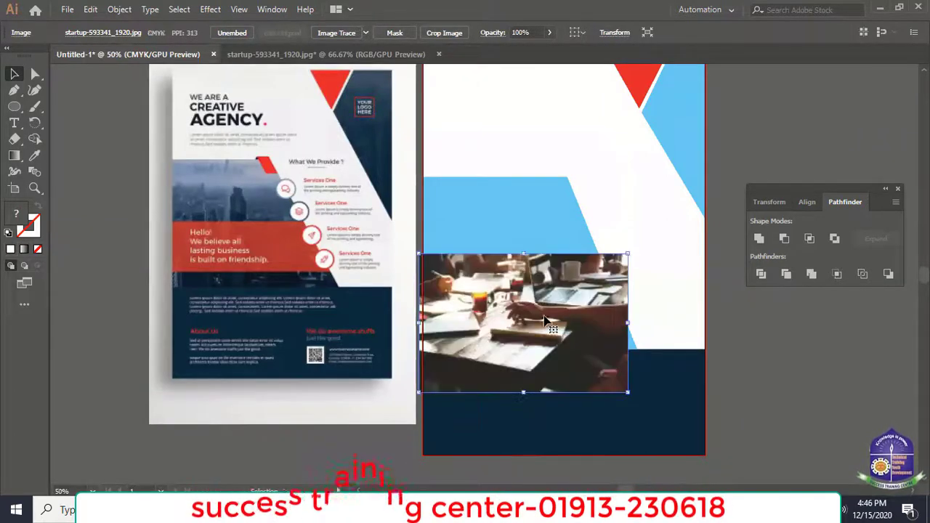
left_click_drag(566, 285, 563, 209)
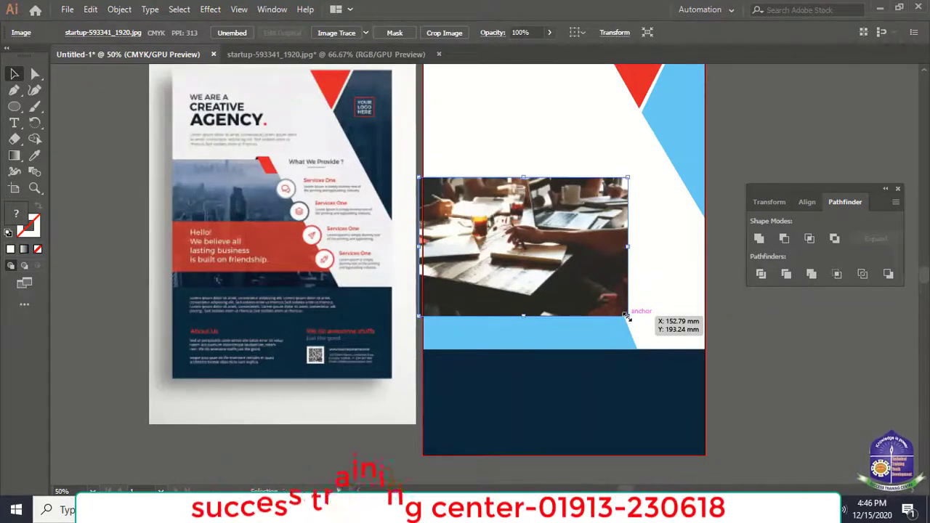
left_click_drag(626, 316, 680, 366)
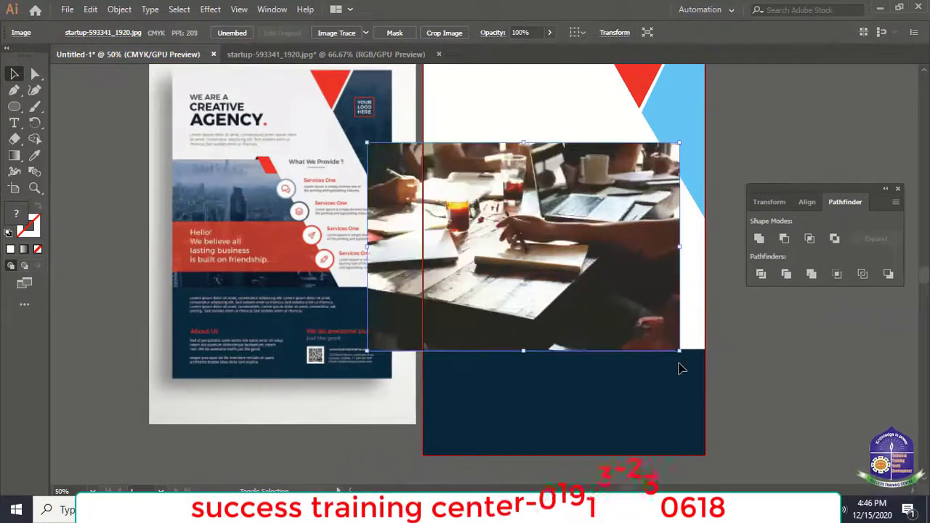